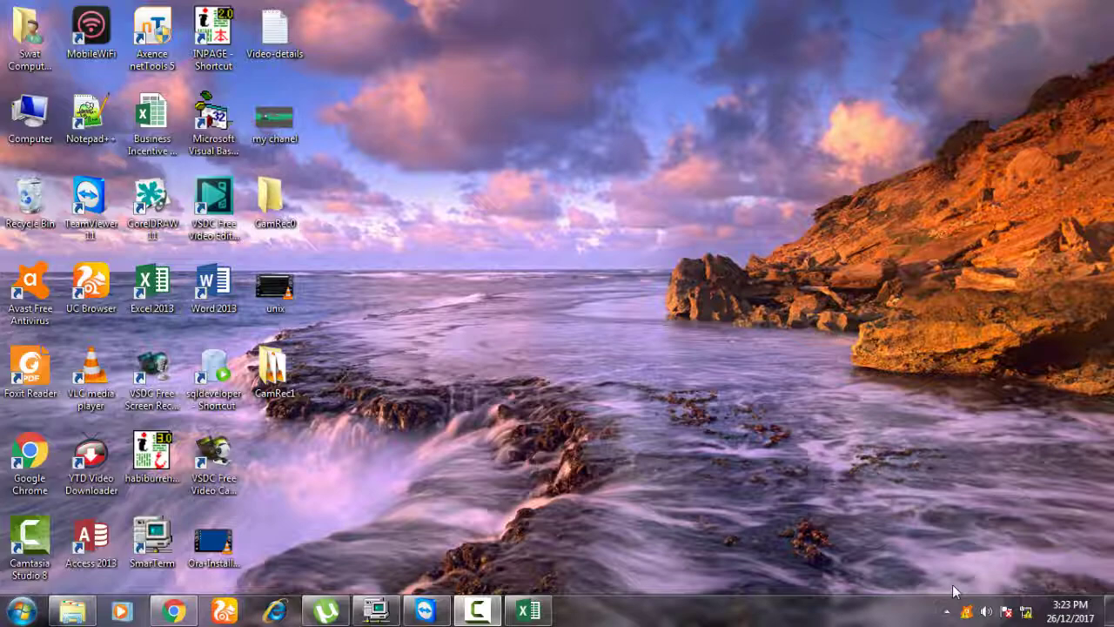
Bring the blank Book1 Excel workbook up from the taskbar
left_click(514, 608)
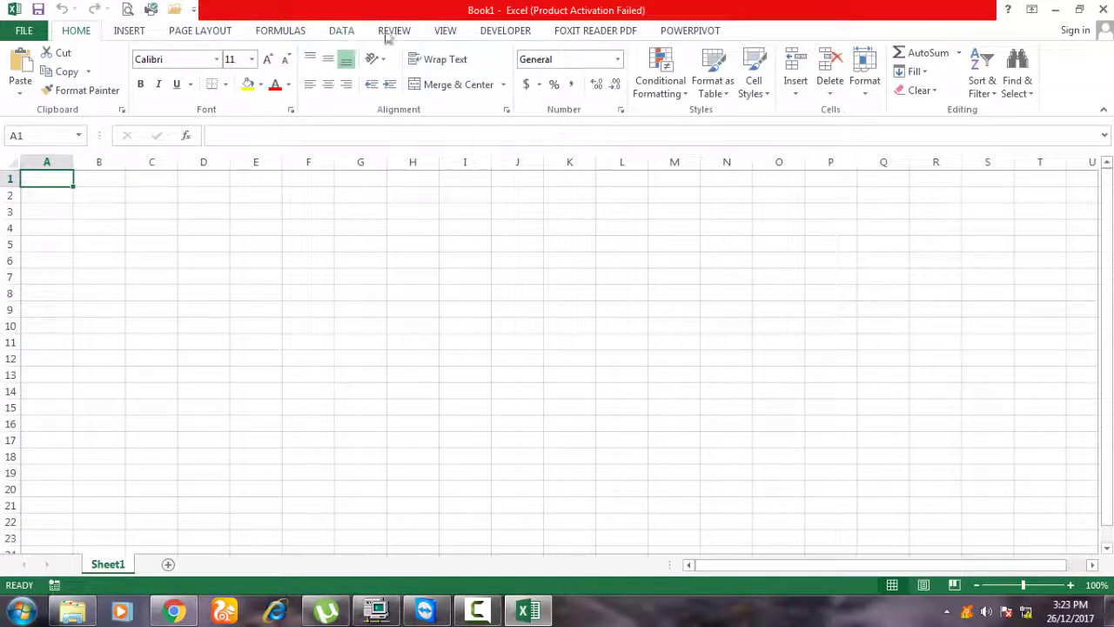
left_click(500, 32)
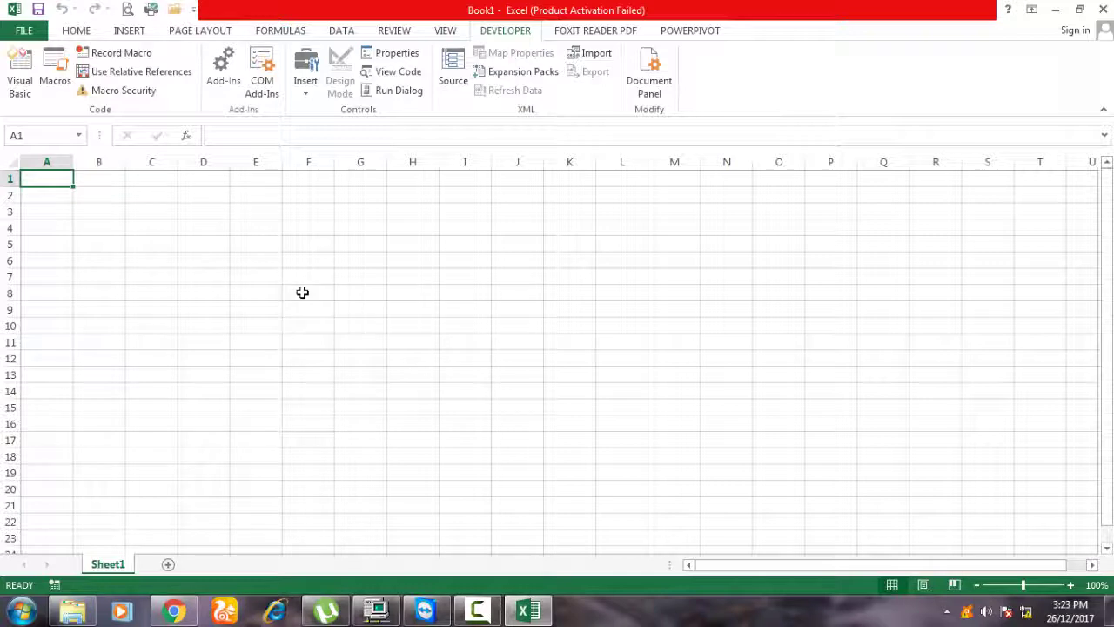
left_click(76, 32)
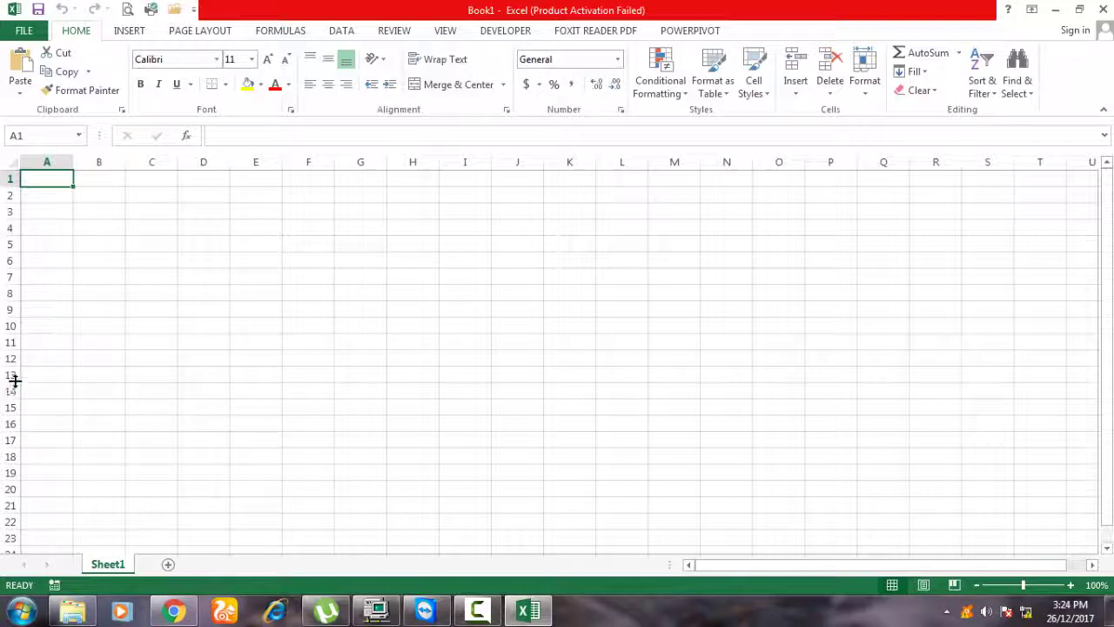
key("ctrl+Down")
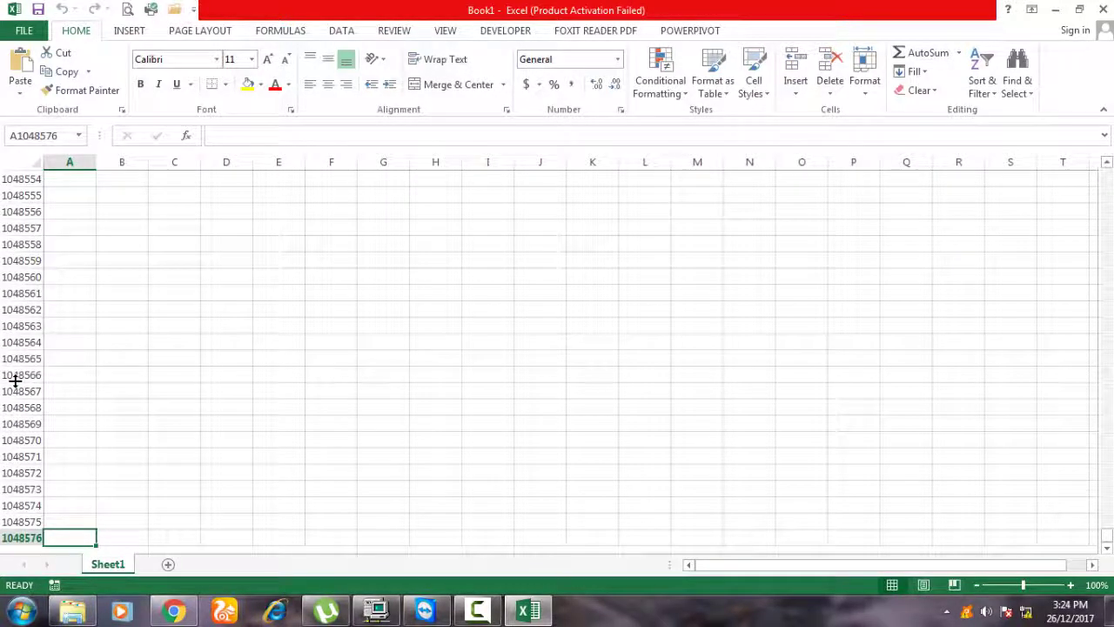
key("ctrl+Up")
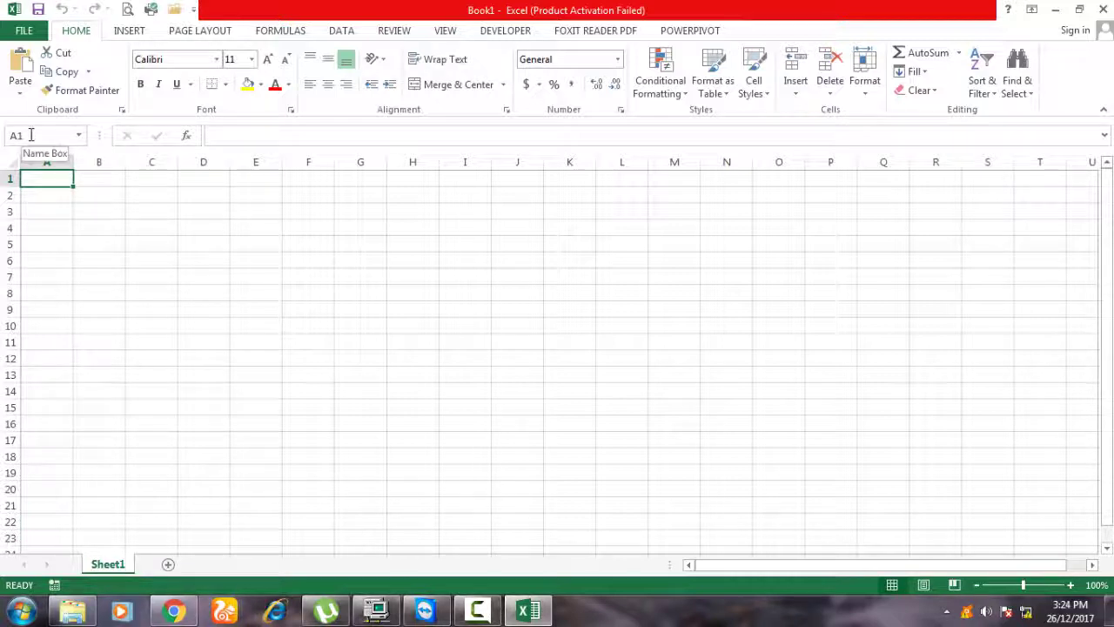
left_click(30, 135)
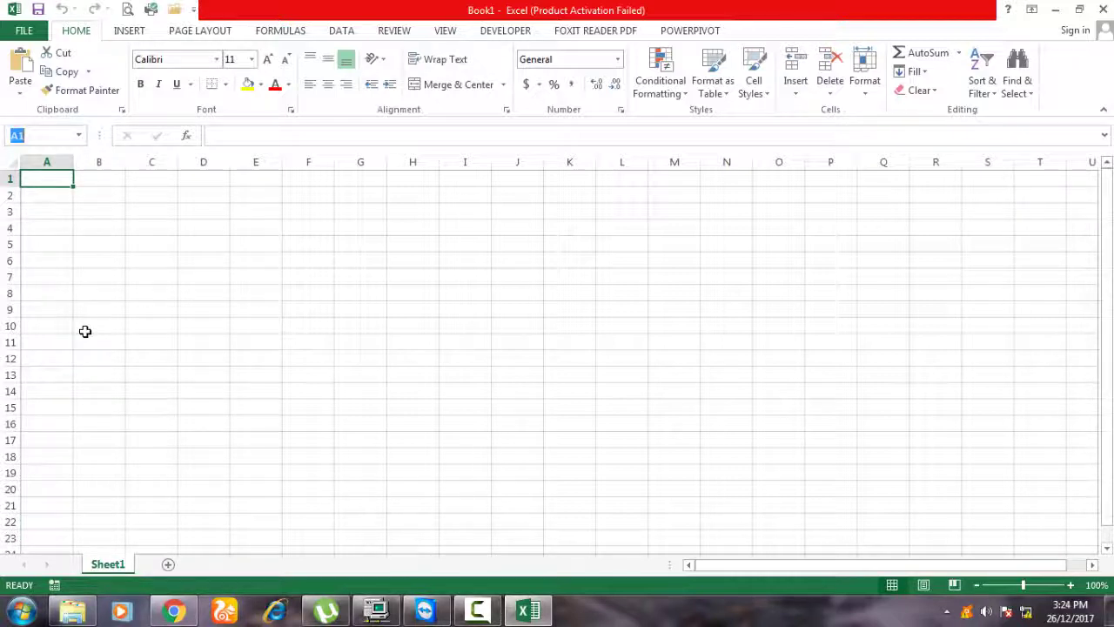
left_click(90, 194)
left_click(99, 179)
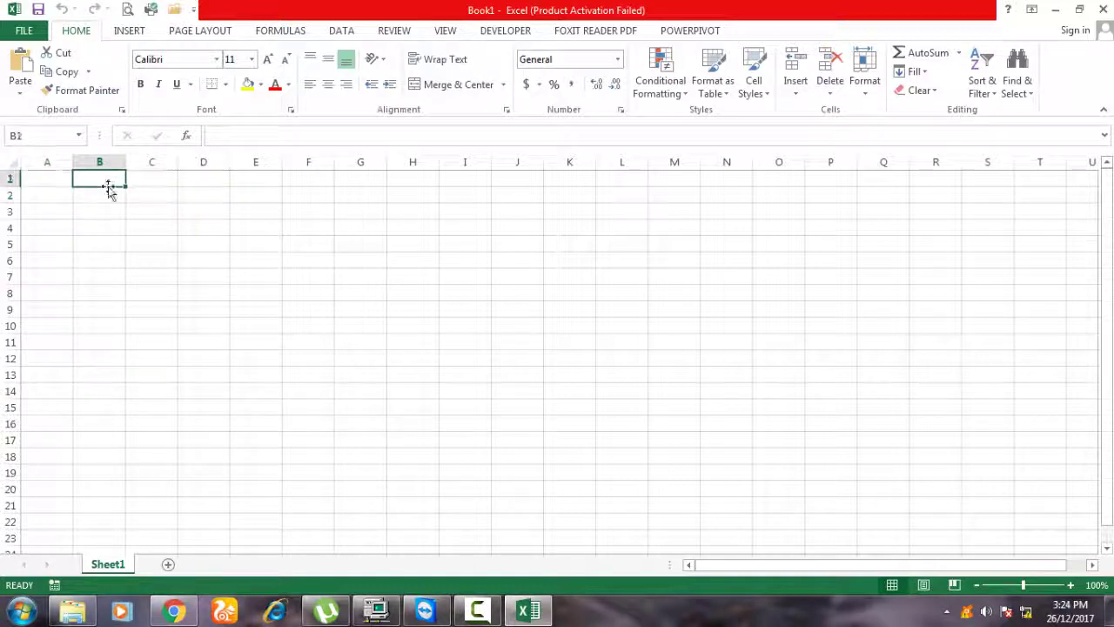
left_click(175, 234)
left_click(108, 249)
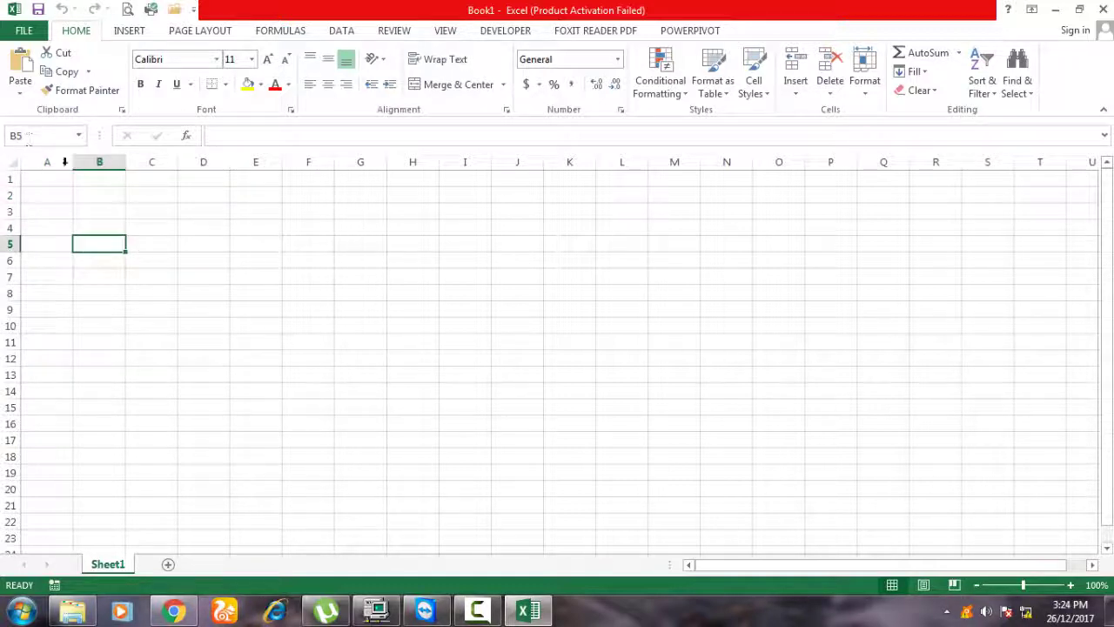
left_click(57, 181)
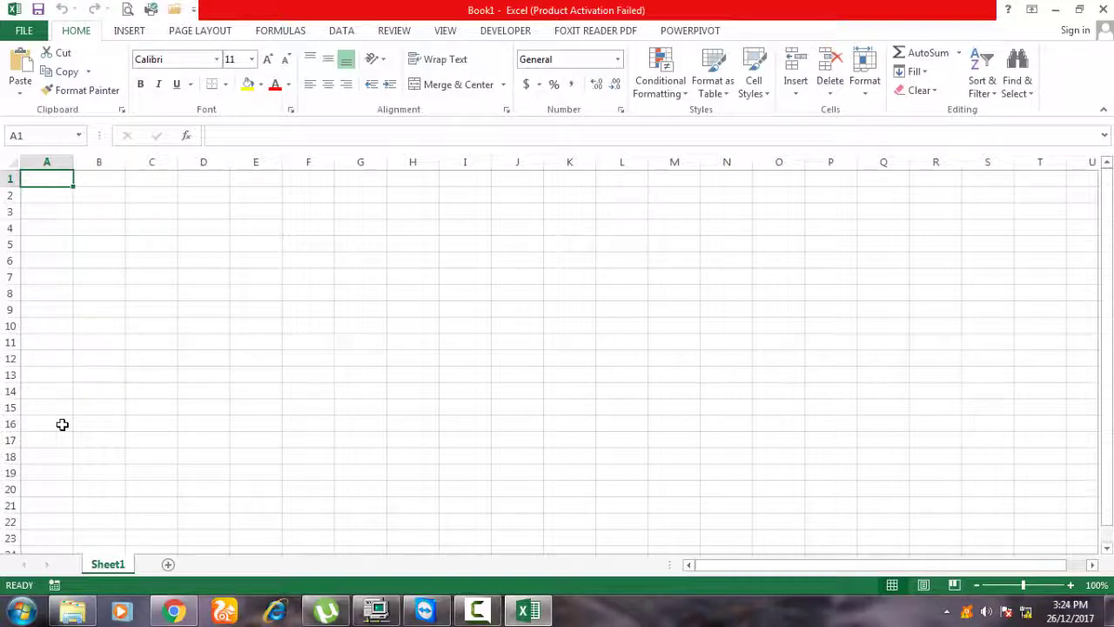
Enter 12, 20, 20, 50, 45 and 60 into A1:A6
type("12")
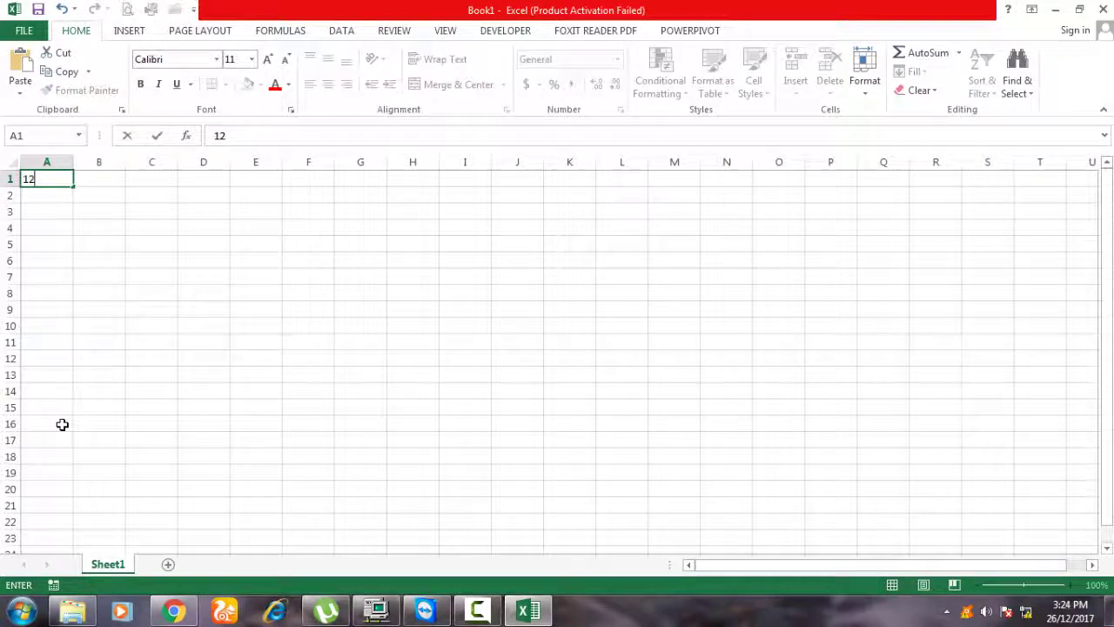
key("Return")
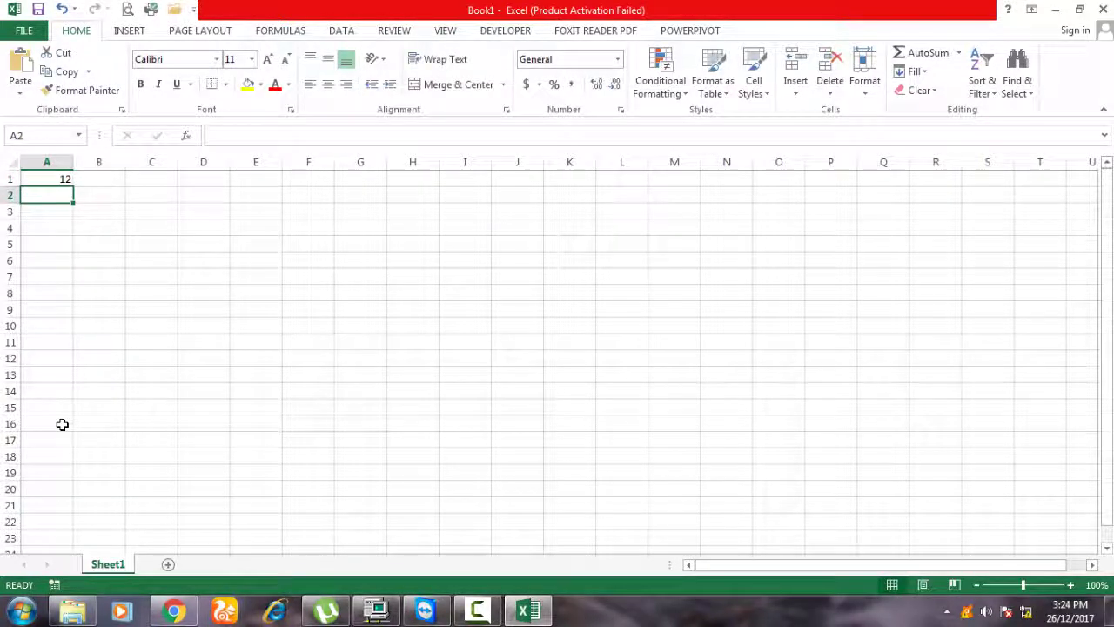
type("20")
key("Return")
type("20")
key("Return")
type("50")
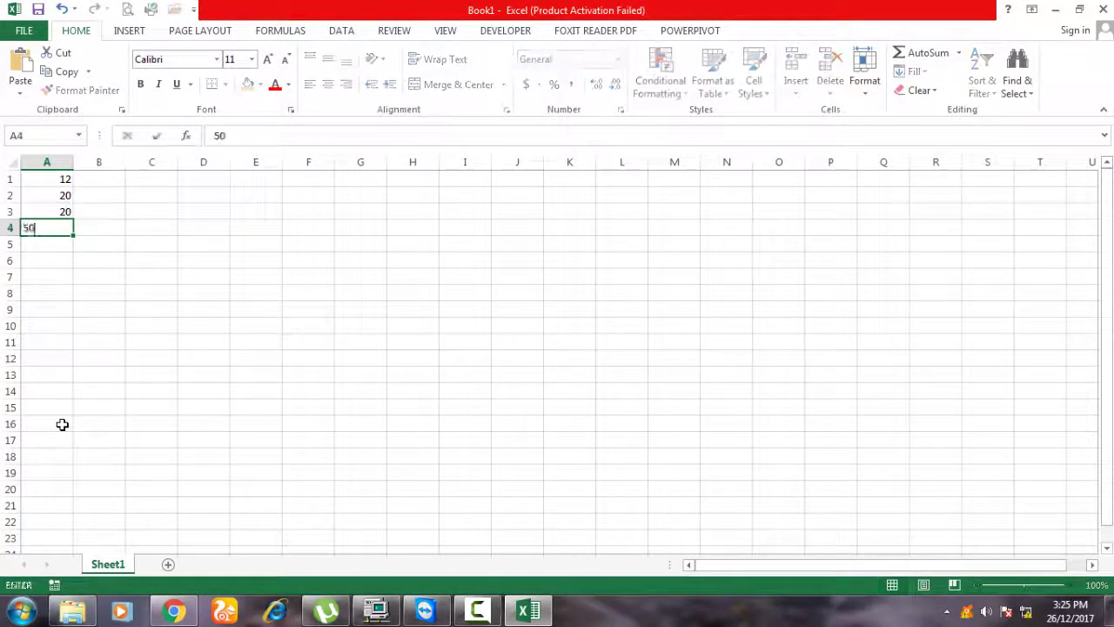
key("Return")
type("45")
key("Return")
type("60")
key("Return")
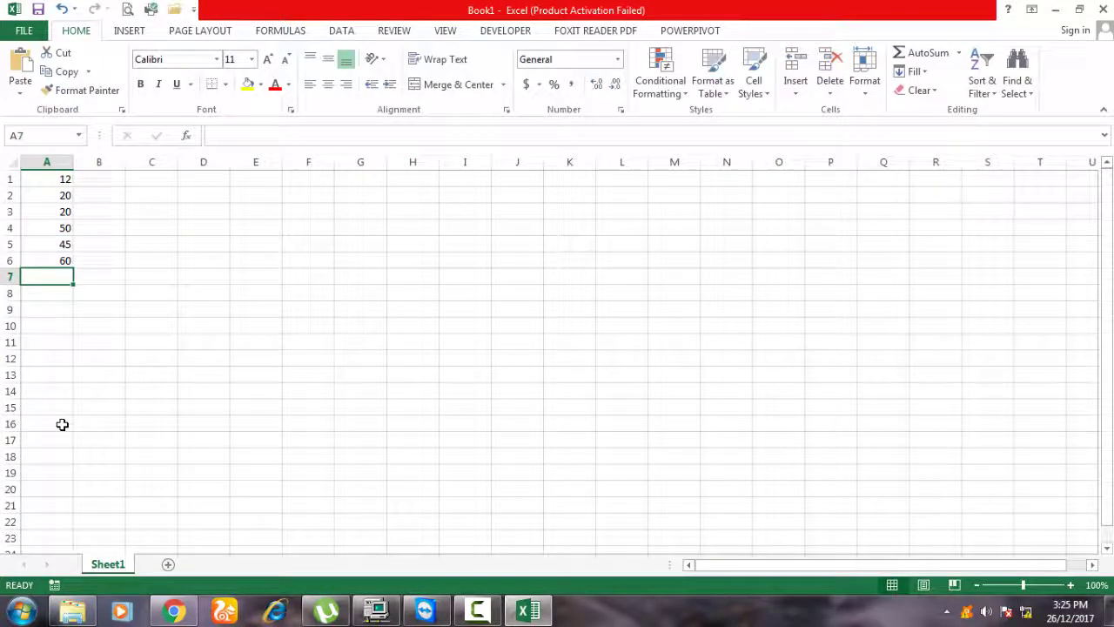
key("Up")
key("Up")
key("Up")
key("Up")
key("Up")
key("Up")
Enter 125, 114, 54, 121, 100 and 45 into B1:B6, fixing the stray 2
key("Right")
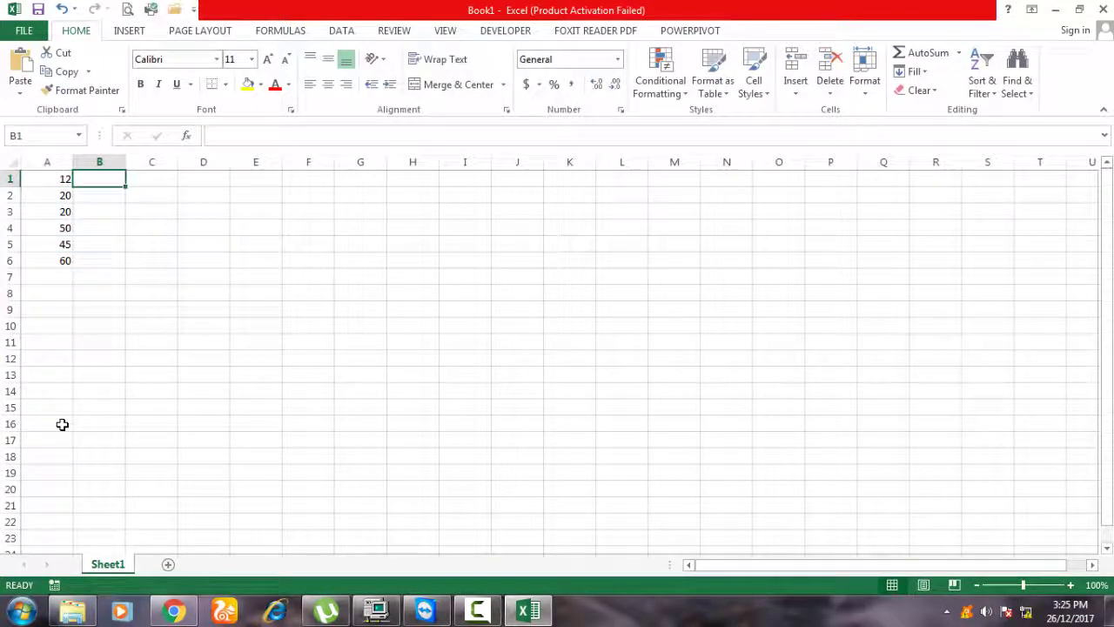
type("125")
key("Return")
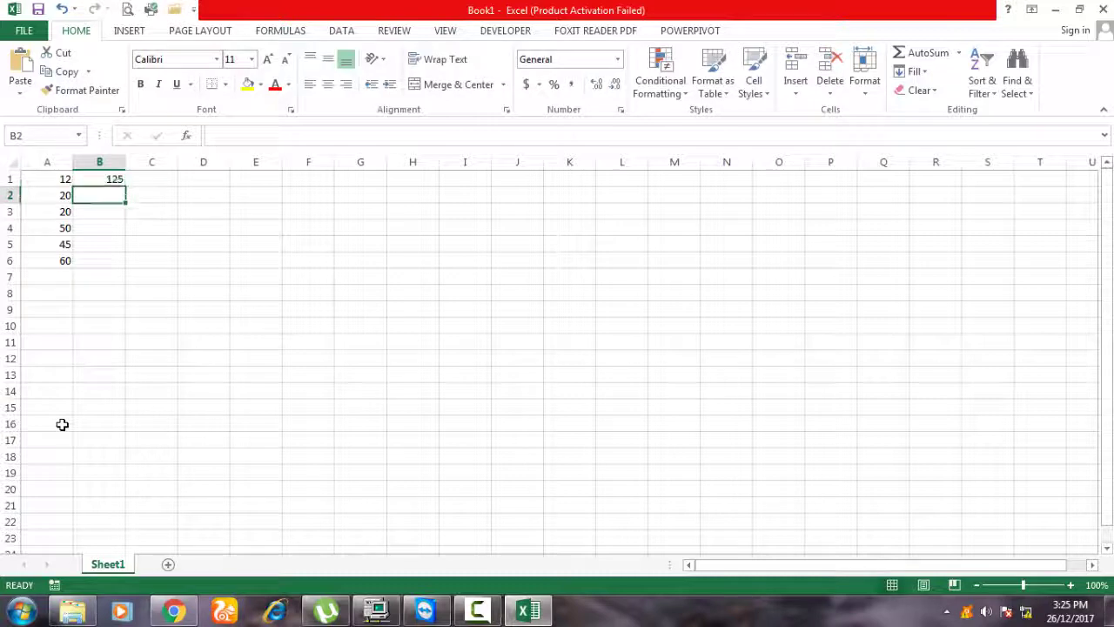
type("114")
key("Return")
key("Return")
type("2")
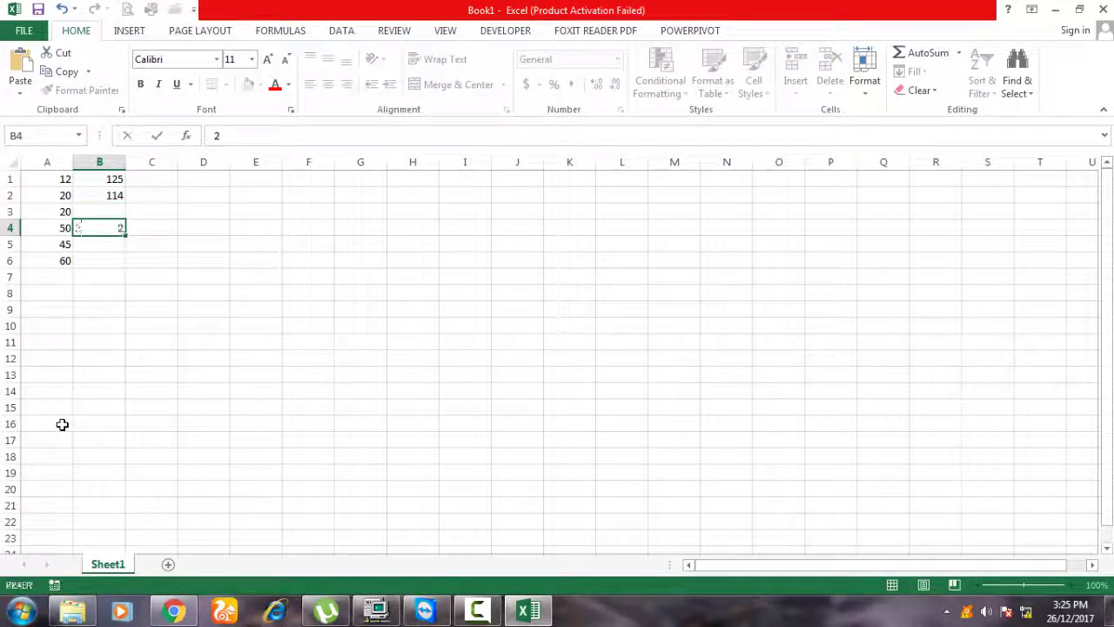
key("Up")
type("54")
key("Return")
type("121")
key("Return")
type("100")
key("Return")
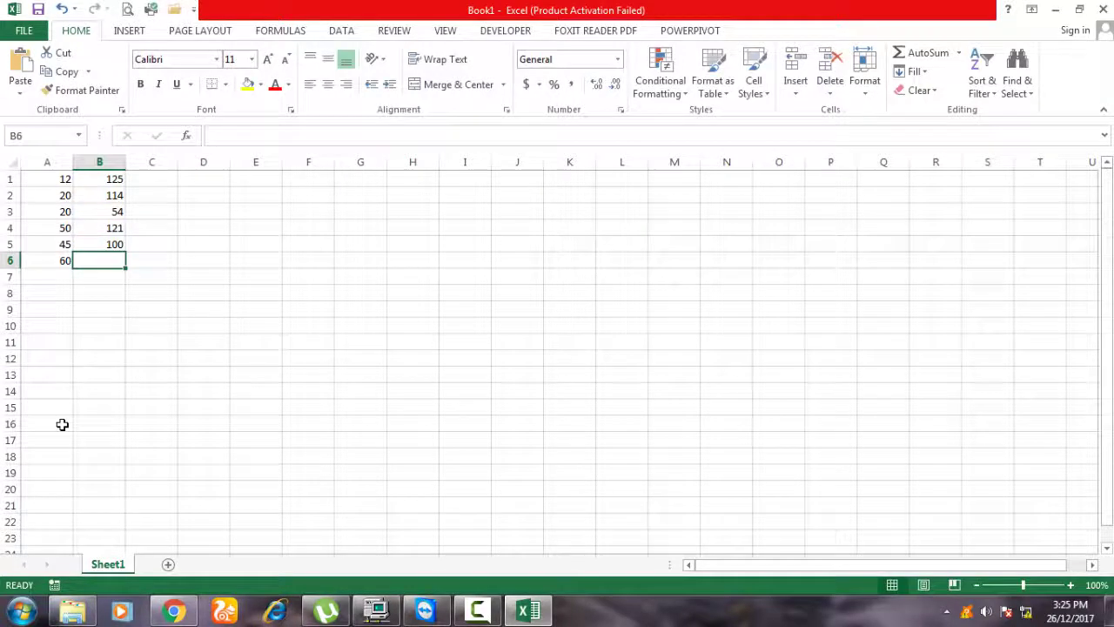
type("45")
key("Return")
key("Up")
key("Up")
key("Up")
key("Up")
key("Up")
key("Up")
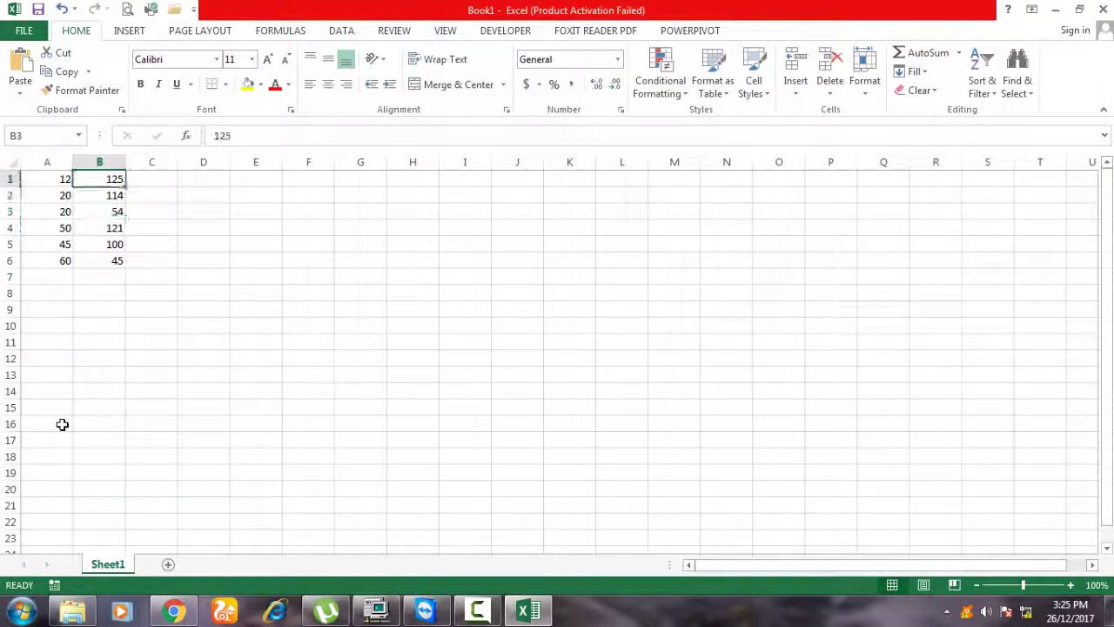
key("Right")
key("Right")
Review the entered values in columns A and B with the arrow keys
key("Left")
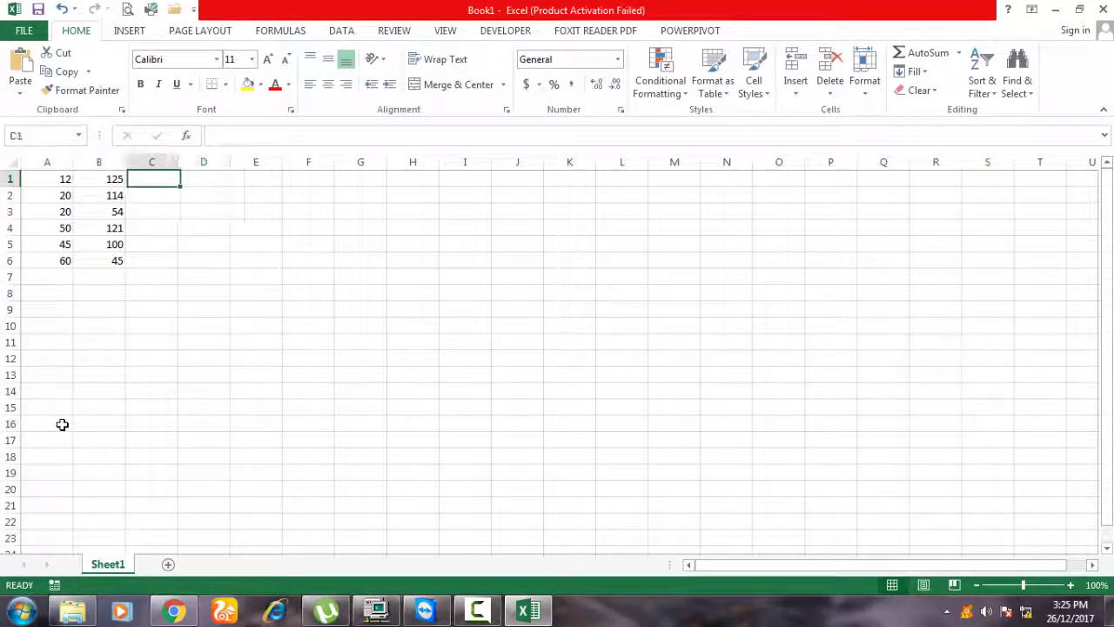
key("Left")
key("Left")
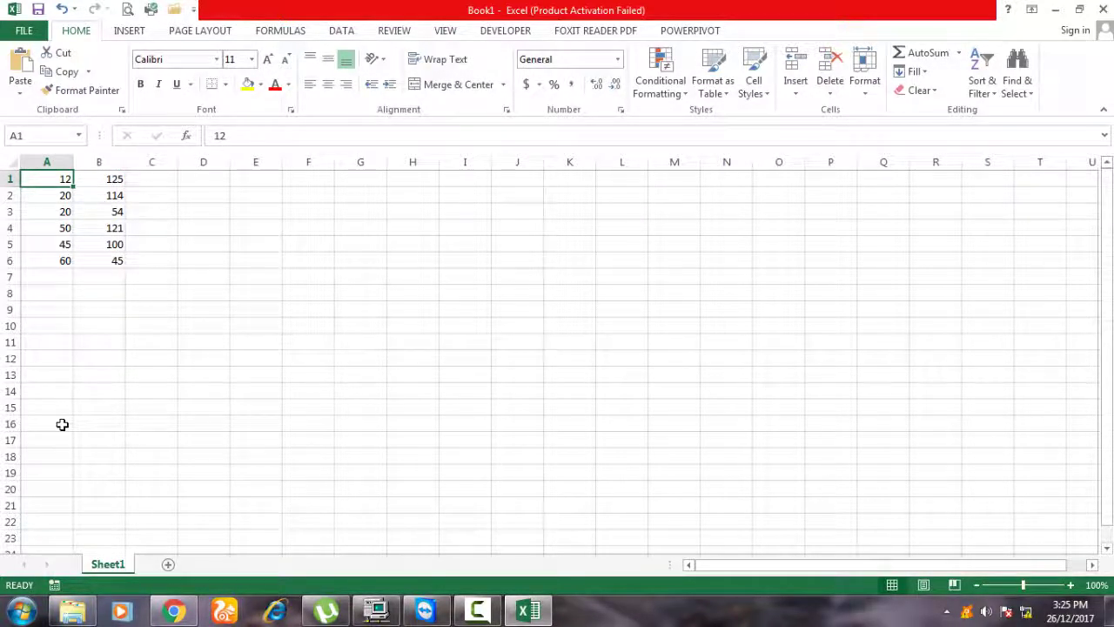
key("Down")
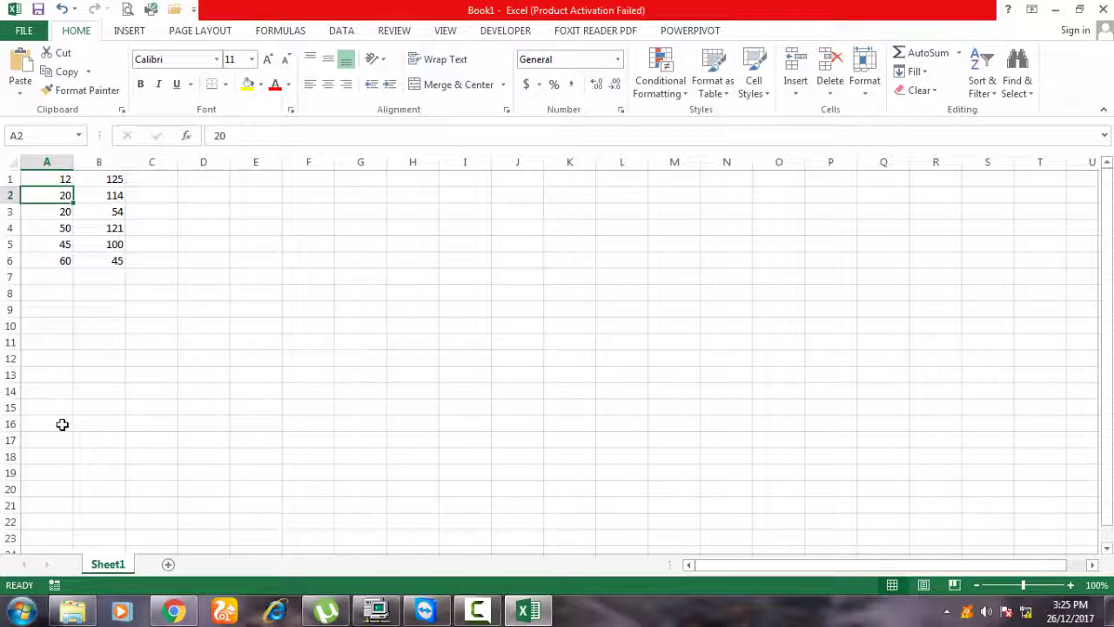
key("Up")
key("Down")
key("Down")
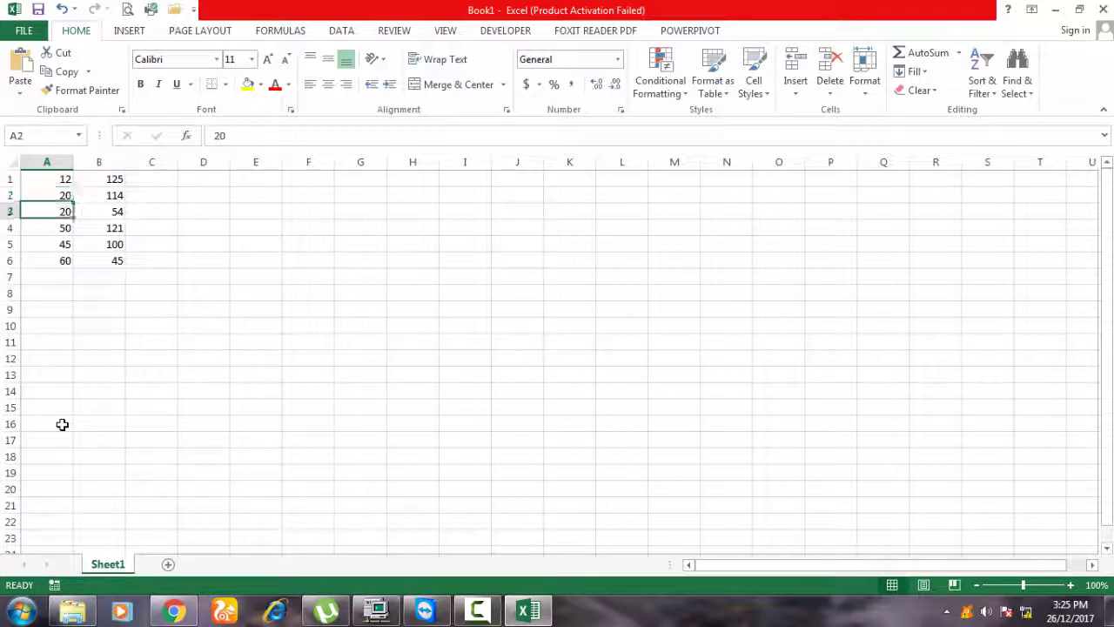
key("Down")
key("Down")
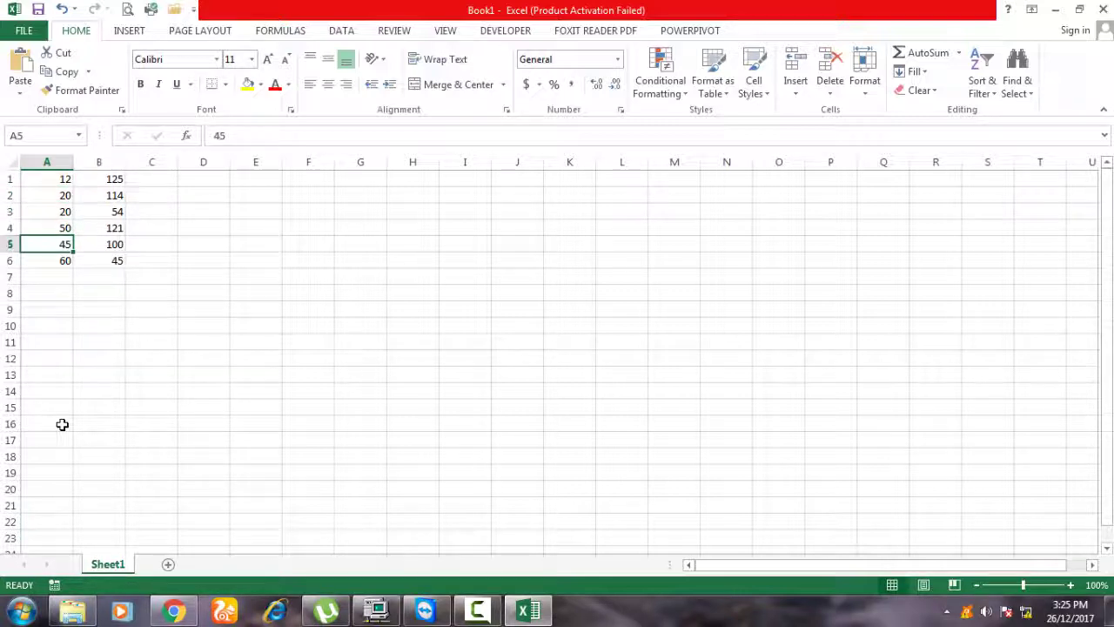
key("Down")
key("Up")
key("Up")
key("Up")
key("Up")
key("Up")
key("Right")
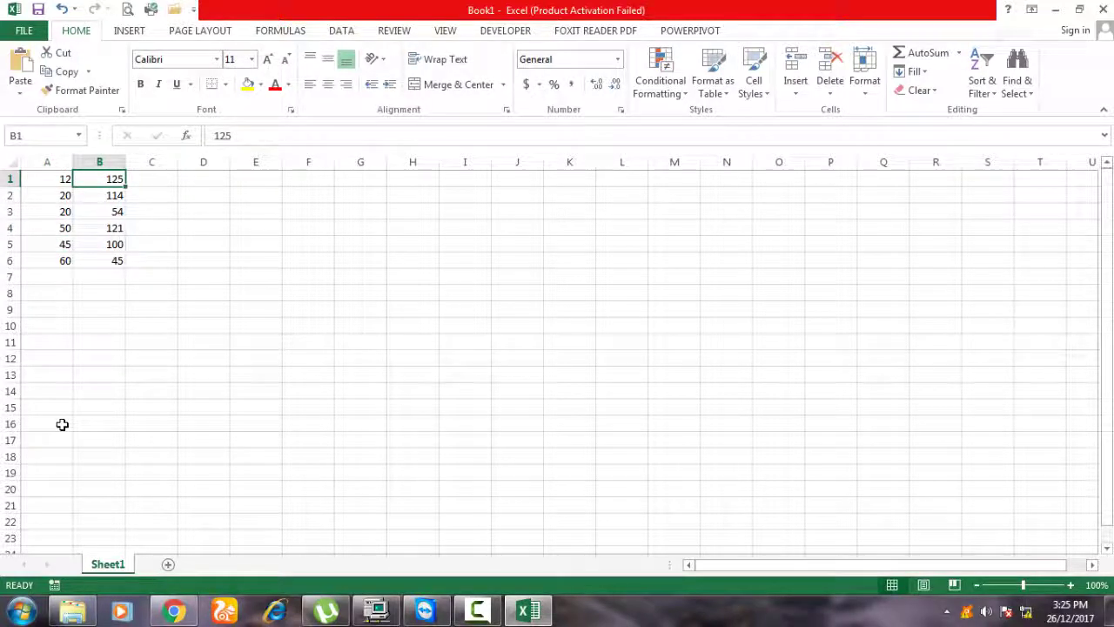
key("Right")
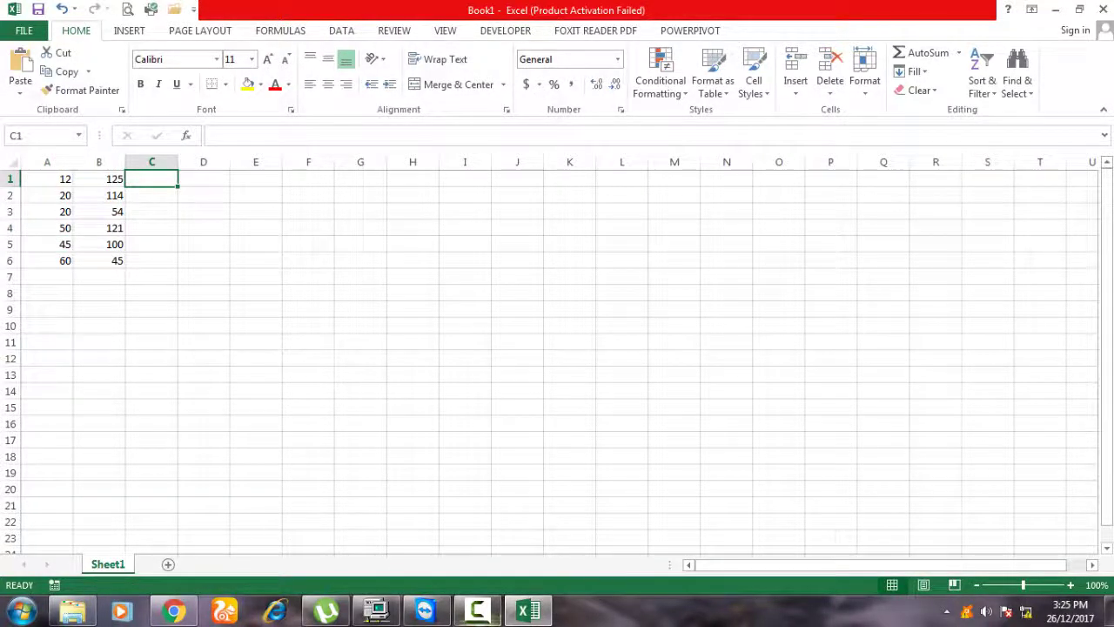
Select C1 and begin a formula there with an equals sign
left_click(247, 137)
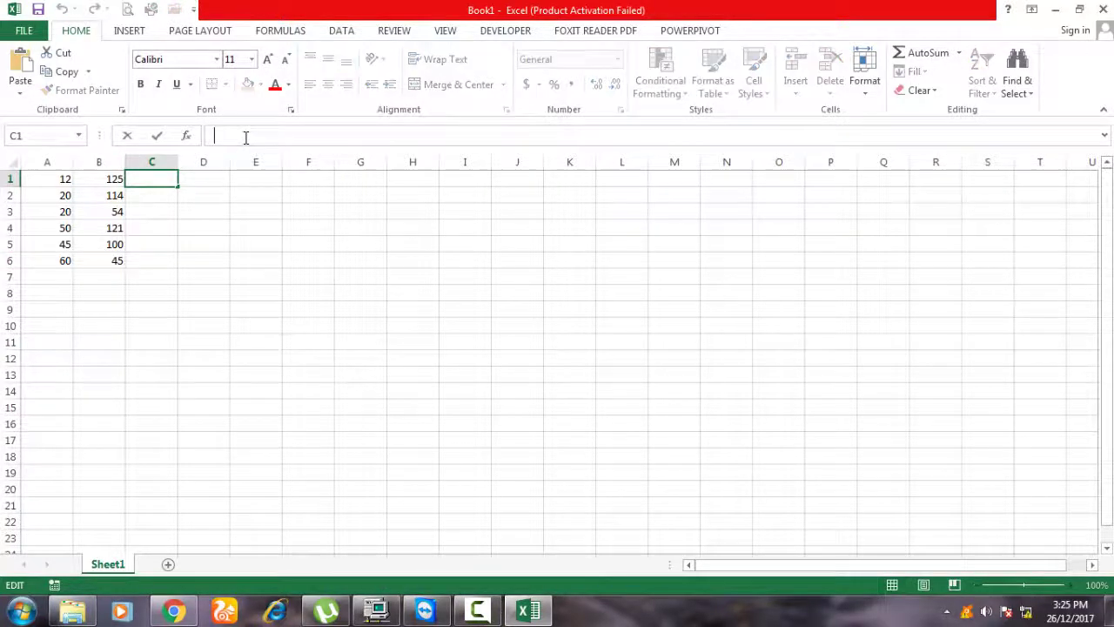
left_click(162, 245)
left_click(155, 181)
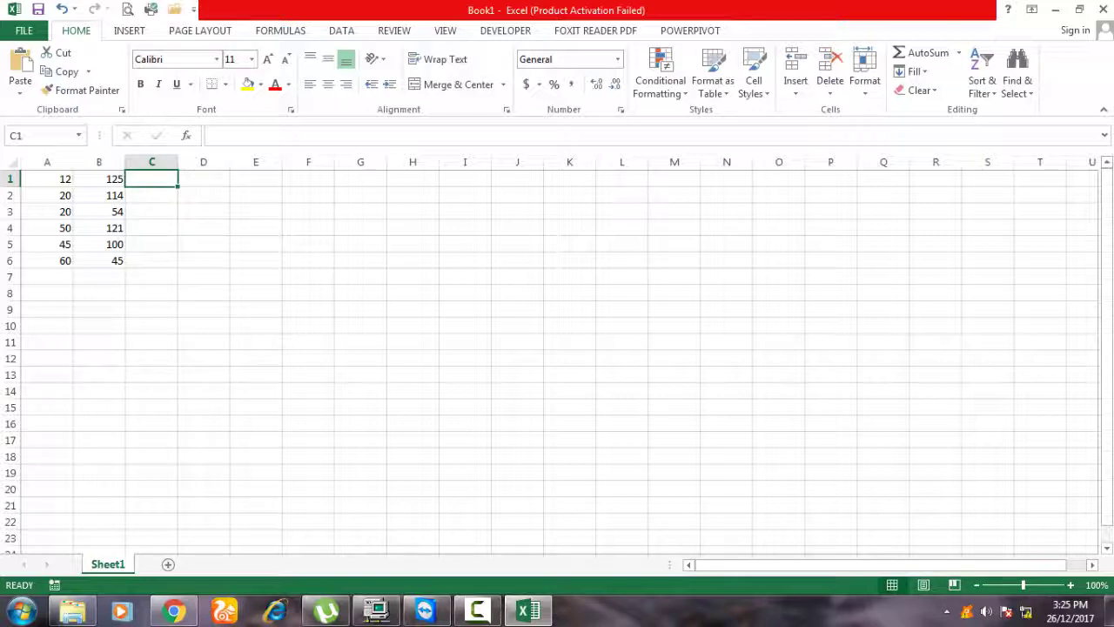
type("=")
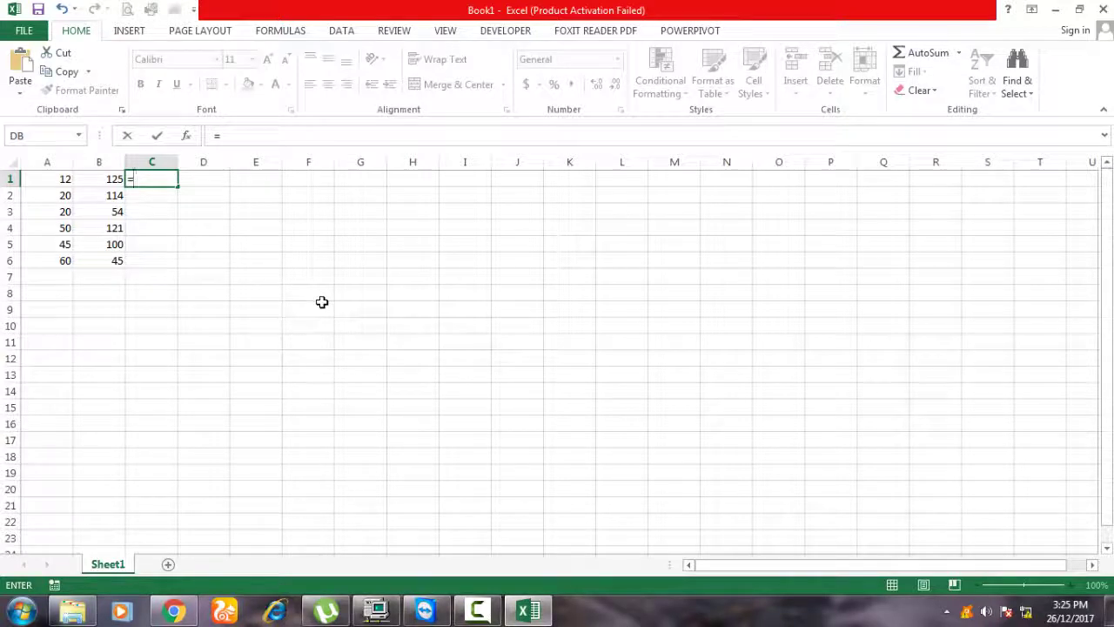
key("Escape")
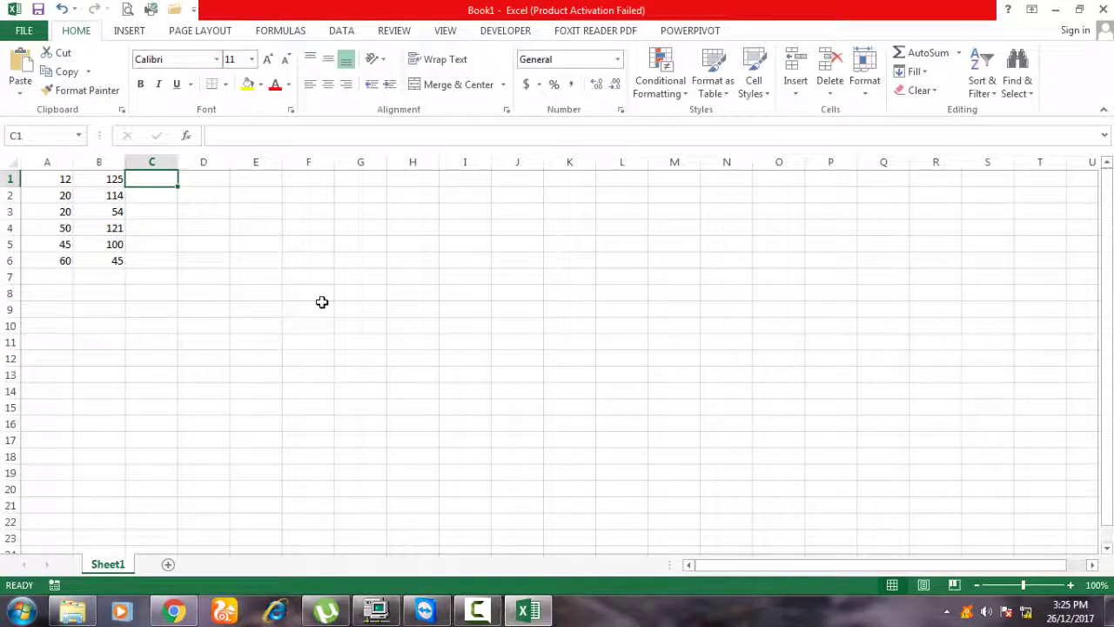
type("+")
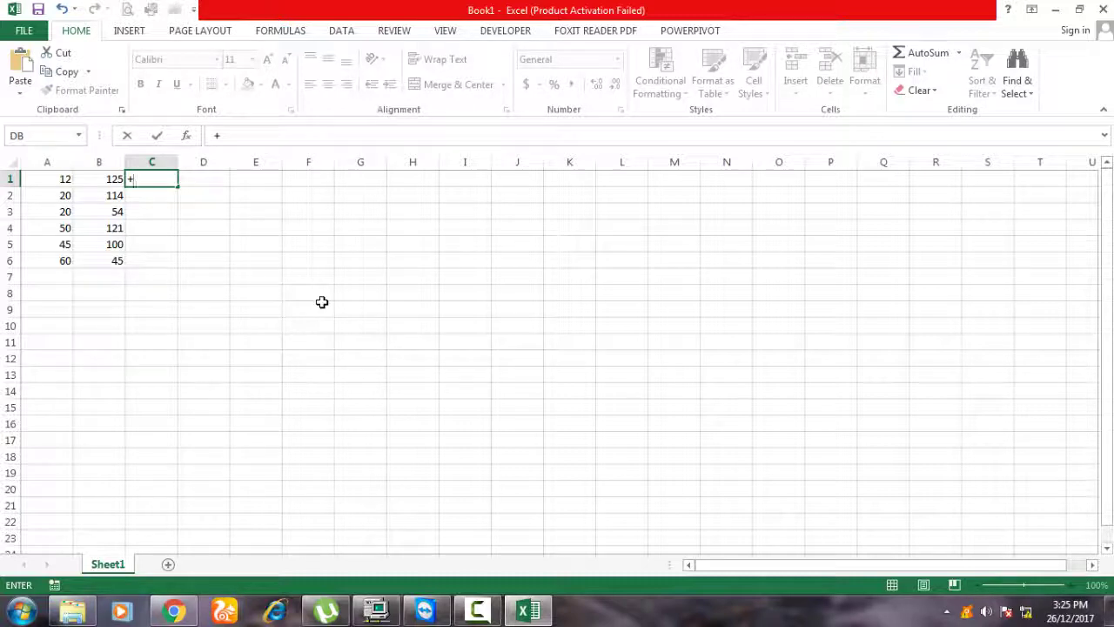
key("Escape")
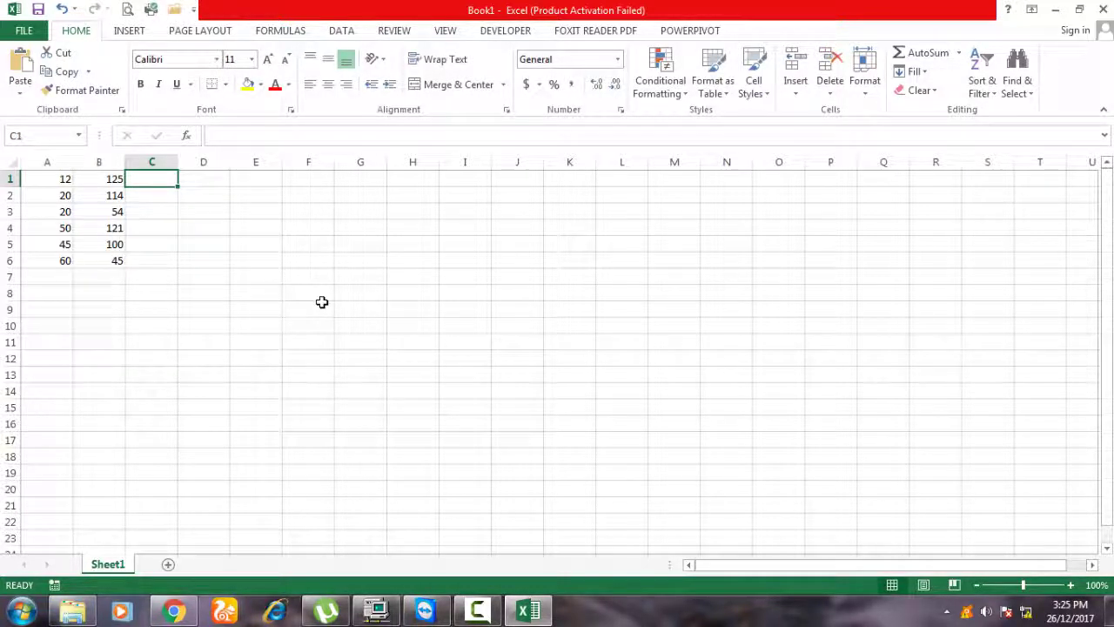
type("=")
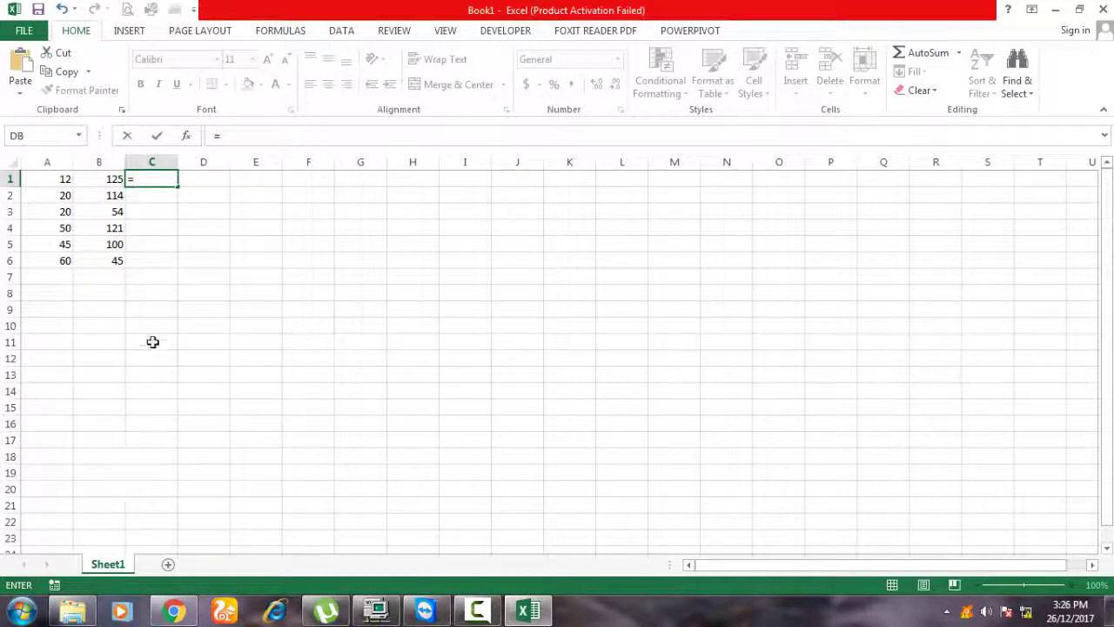
Complete the formula =A1+B1 in C1 so it shows 137
left_click(65, 179)
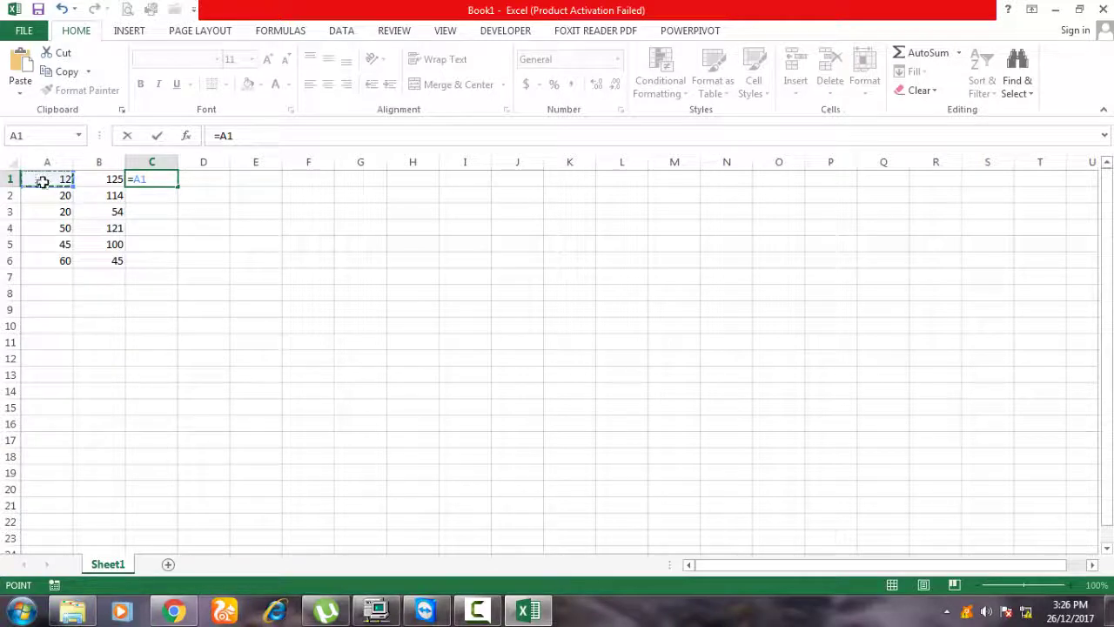
left_click_drag(42, 181, 68, 185)
type("+")
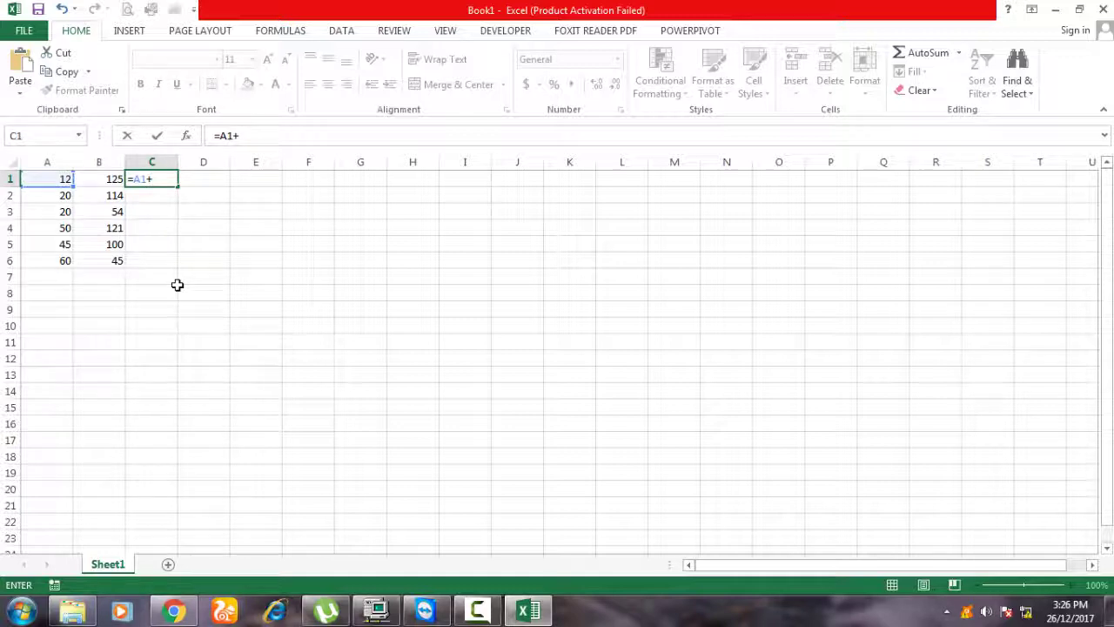
left_click(110, 179)
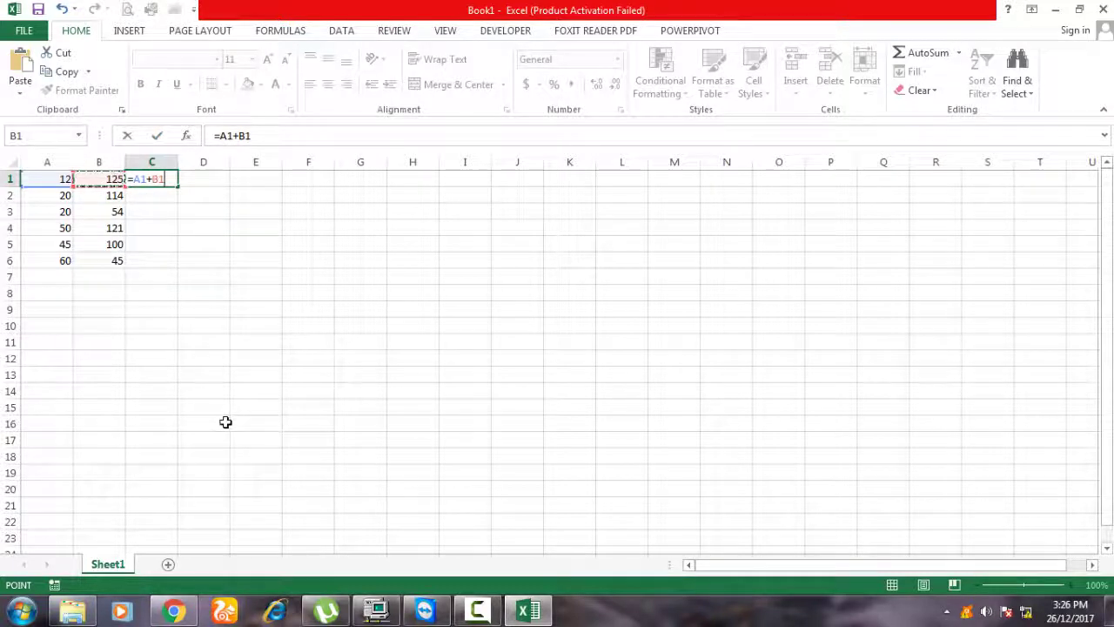
key("Return")
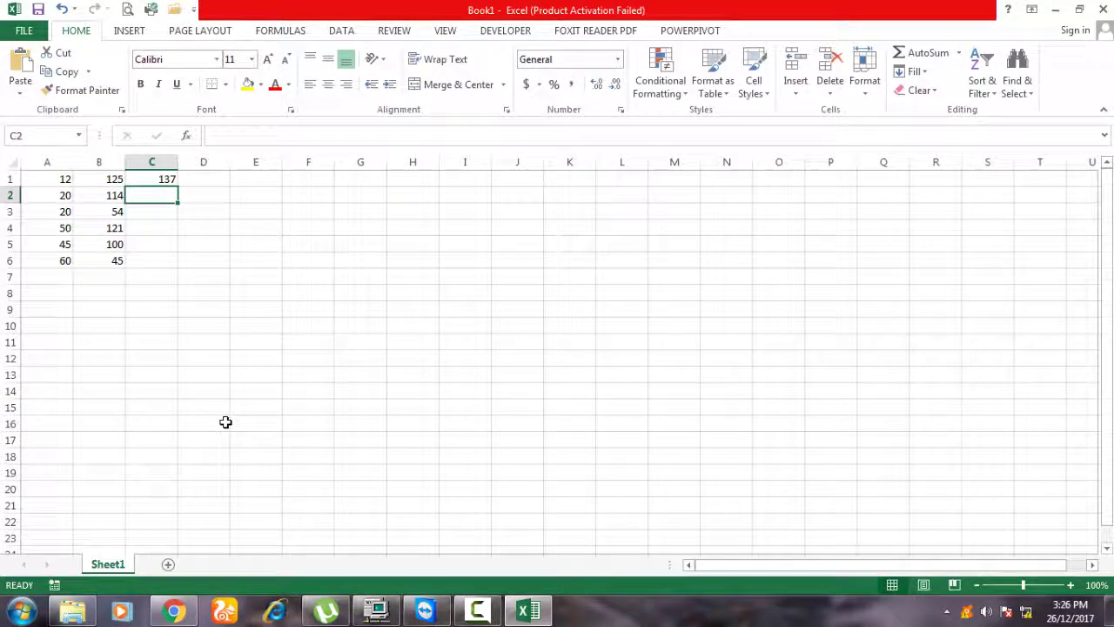
key("Up")
key("Right")
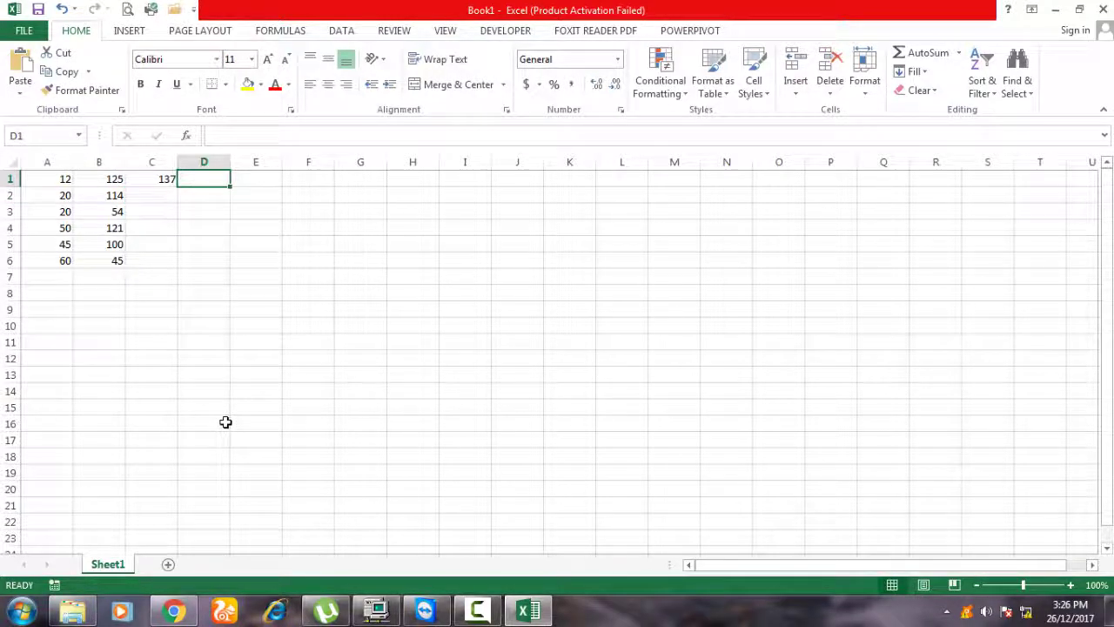
Enter the constant formula +12+125 in D1, which also shows 137
key("Left")
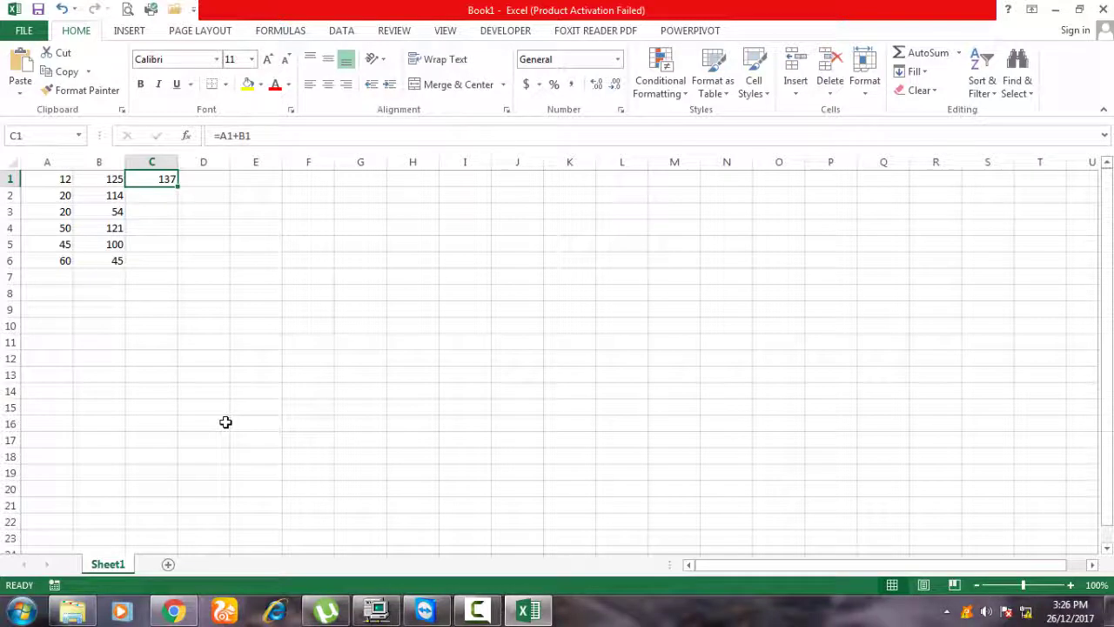
key("Right")
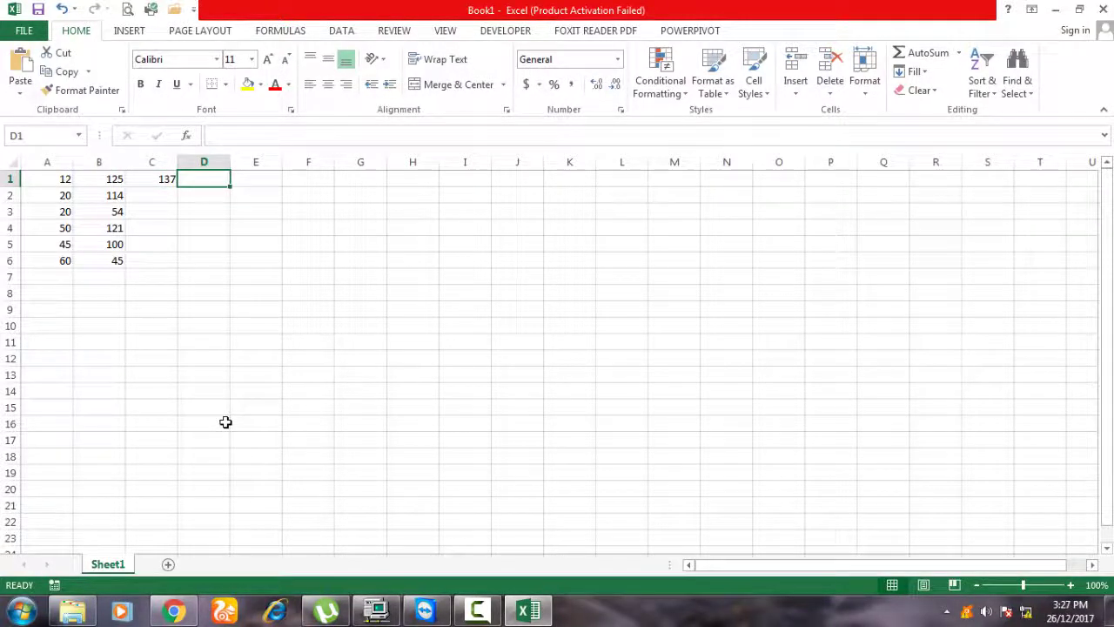
type("+")
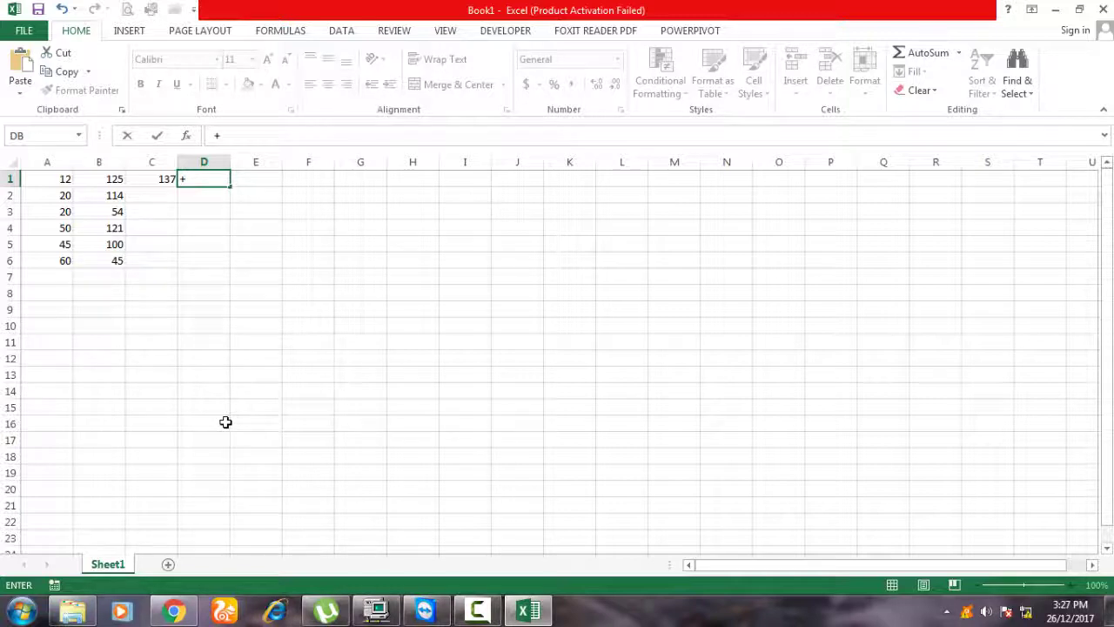
type("1")
type("2+")
type("125")
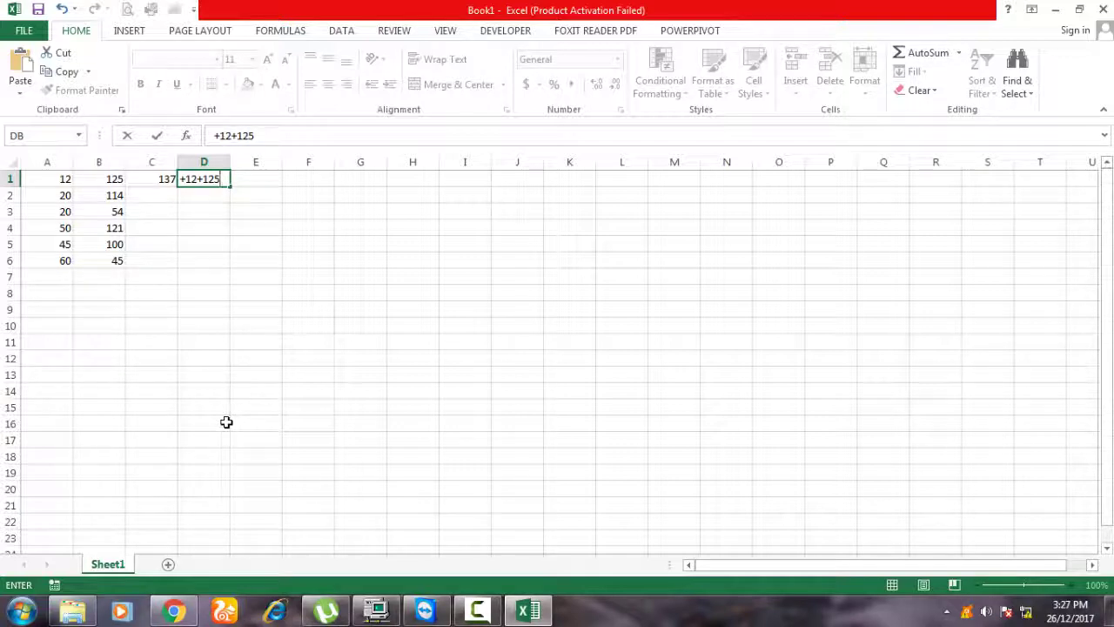
key("Return")
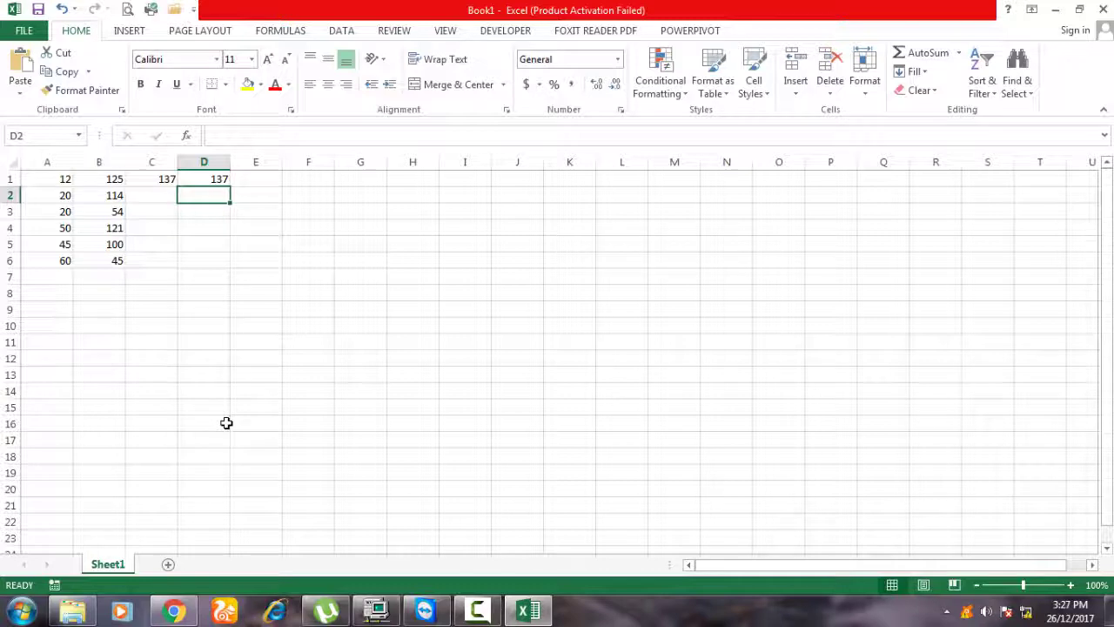
key("Up")
key("Left")
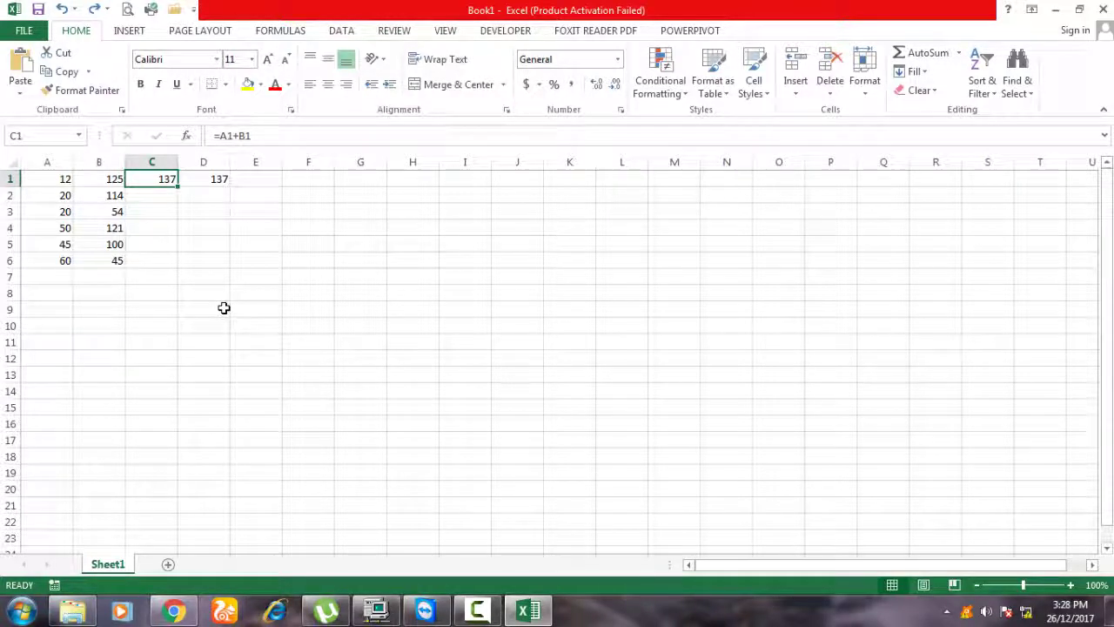
Copy C1's =A1+B1 formula into C2:C6, giving 134, 74, 171, 145 and 105
key("ctrl+c")
key("Down")
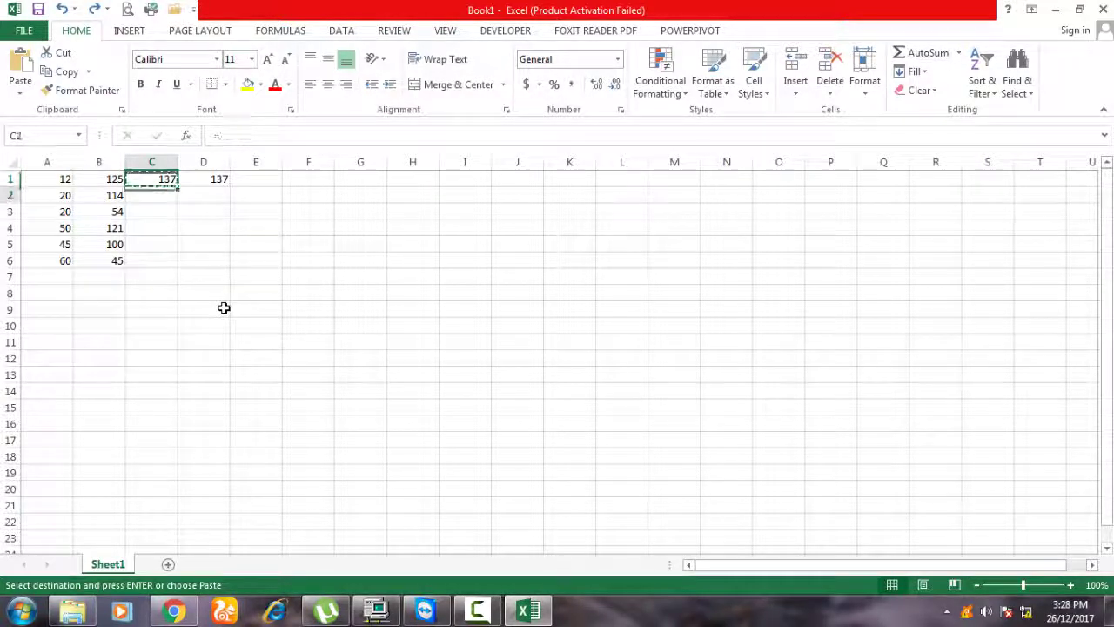
key("shift+Down")
key("shift+Down")
key("shift+Down")
key("shift+Down")
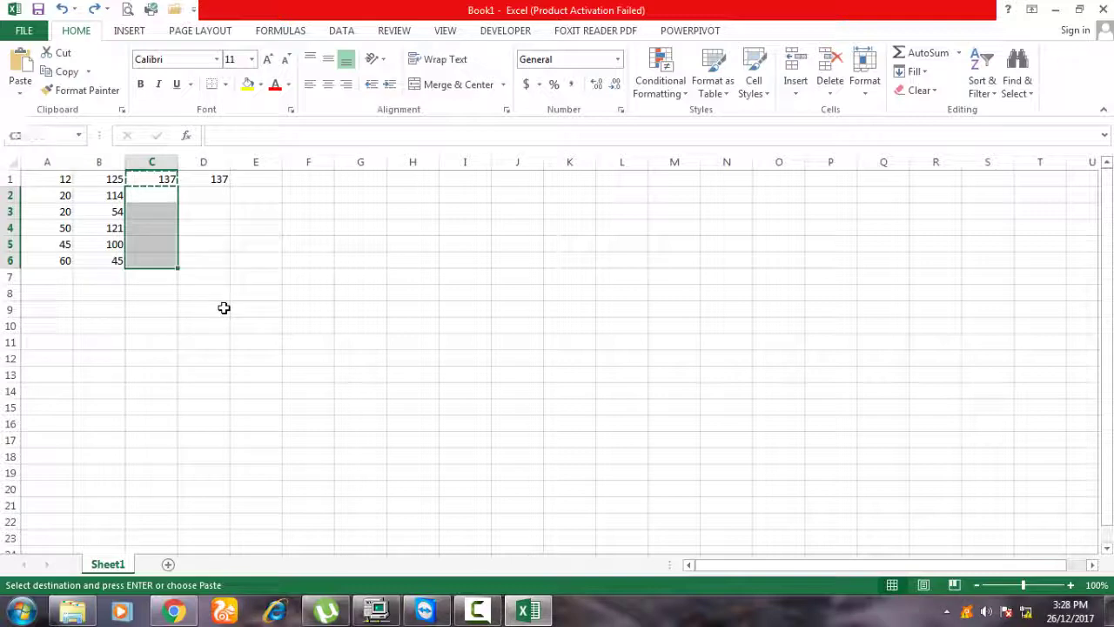
key("ctrl+v")
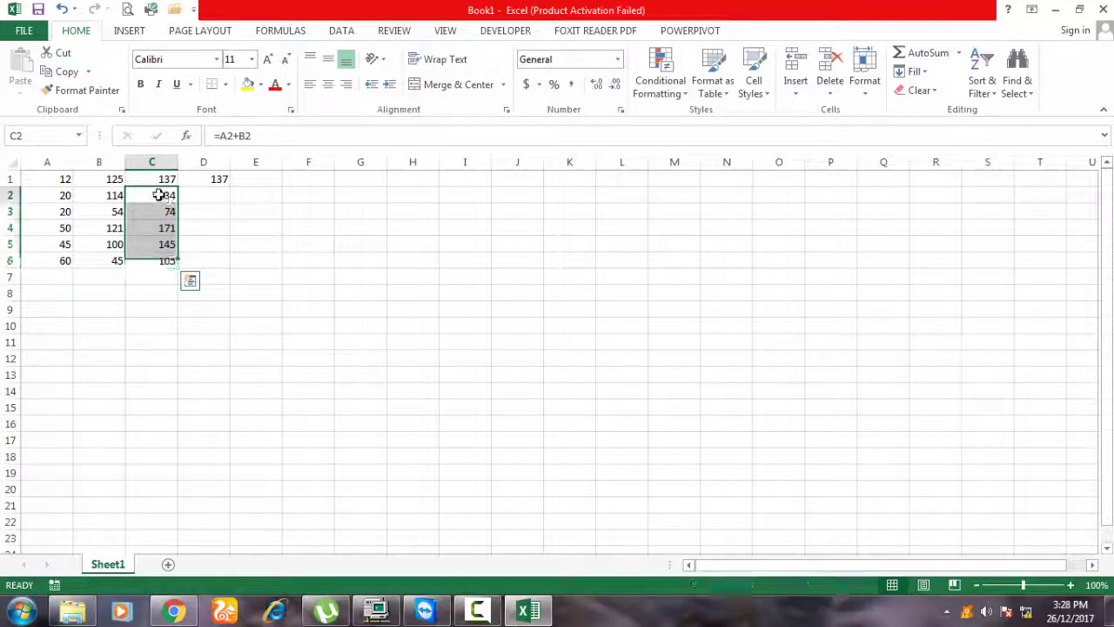
left_click(162, 194)
left_click(162, 178)
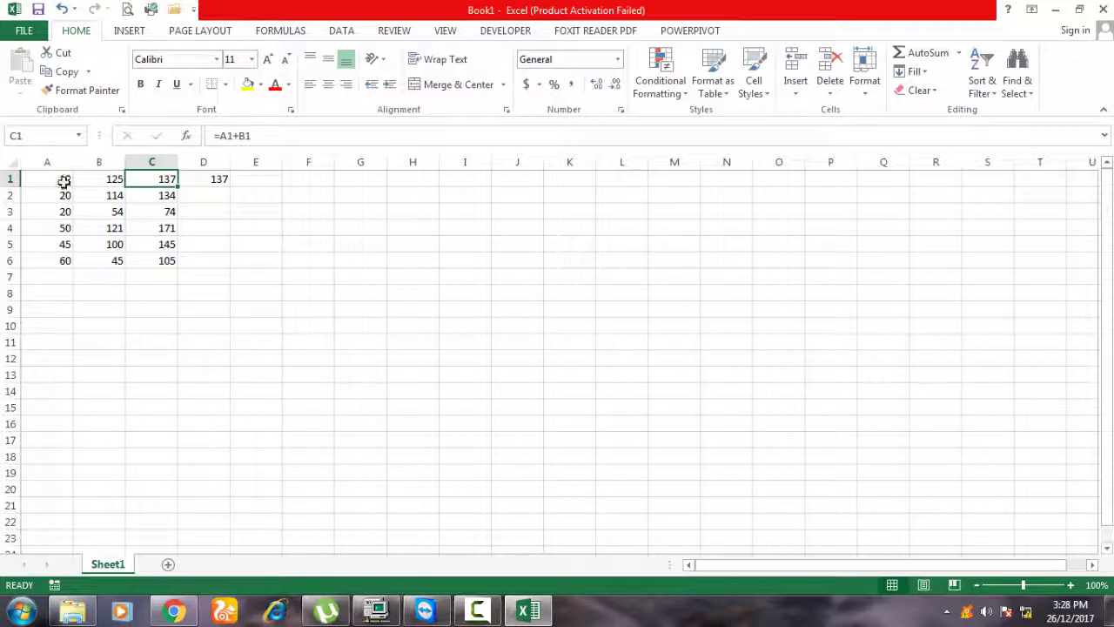
Inspect the sum formulas in C1, C2 and C3 without changing them
key("F2")
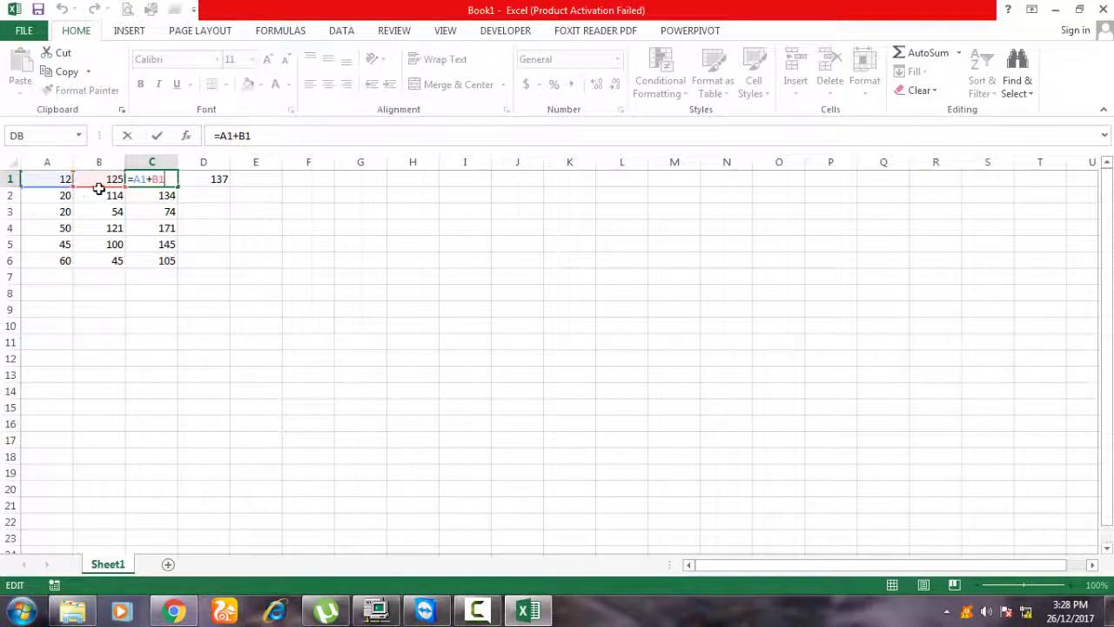
key("Escape")
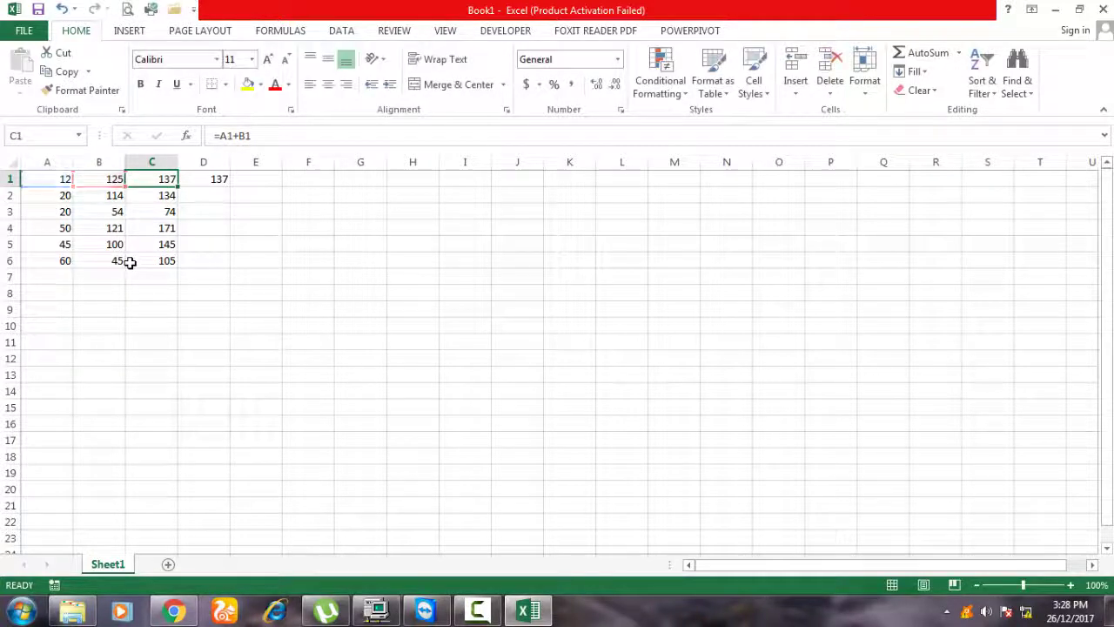
left_click(157, 193)
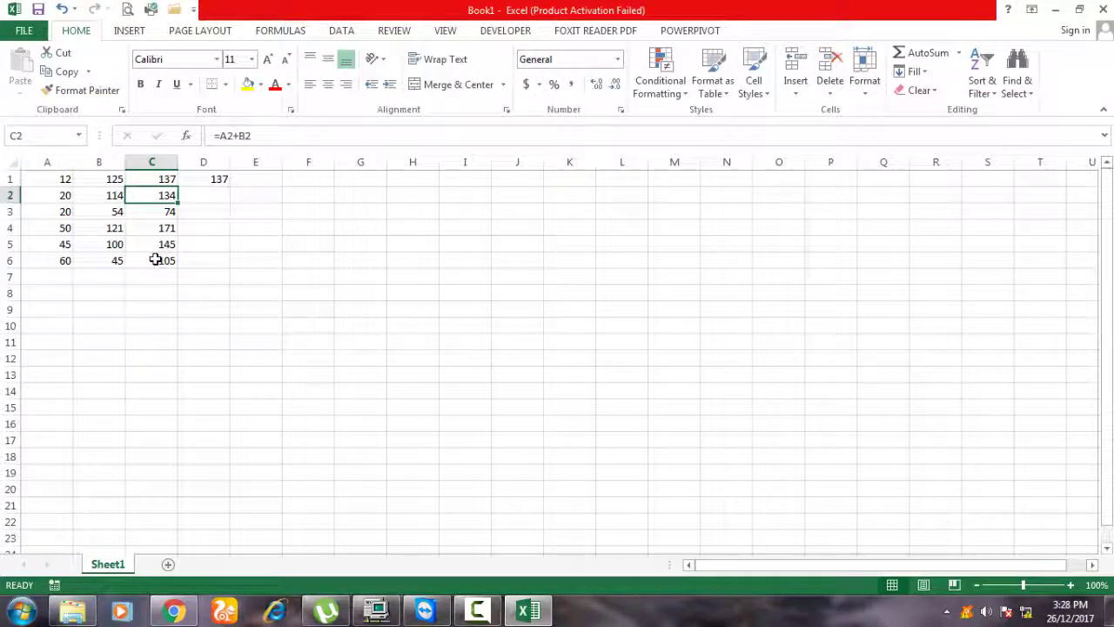
key("F2")
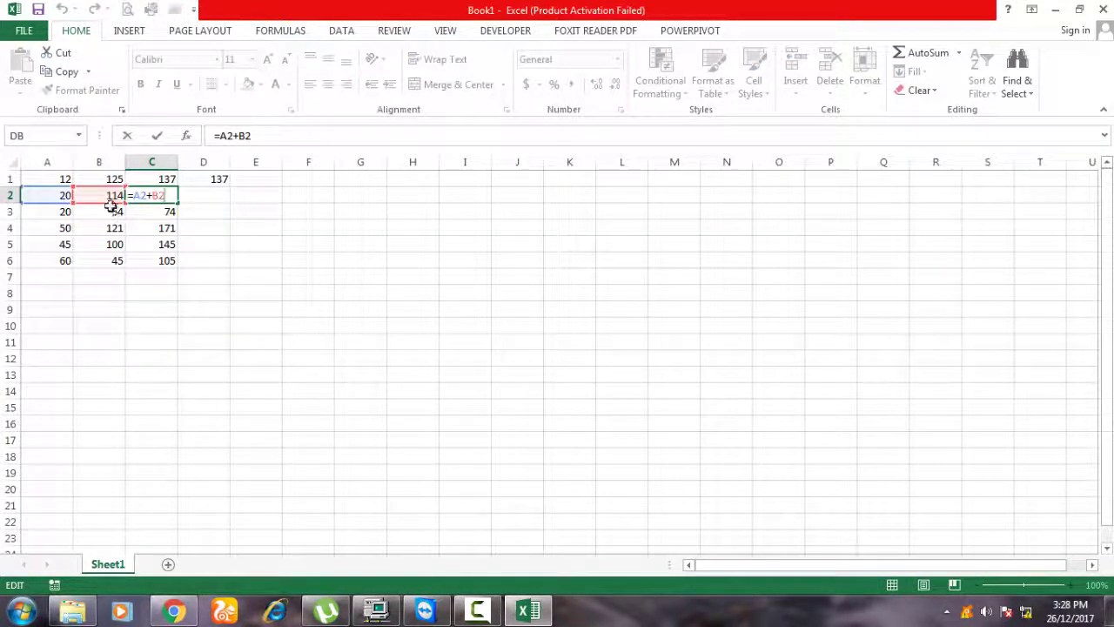
key("ctrl+Return")
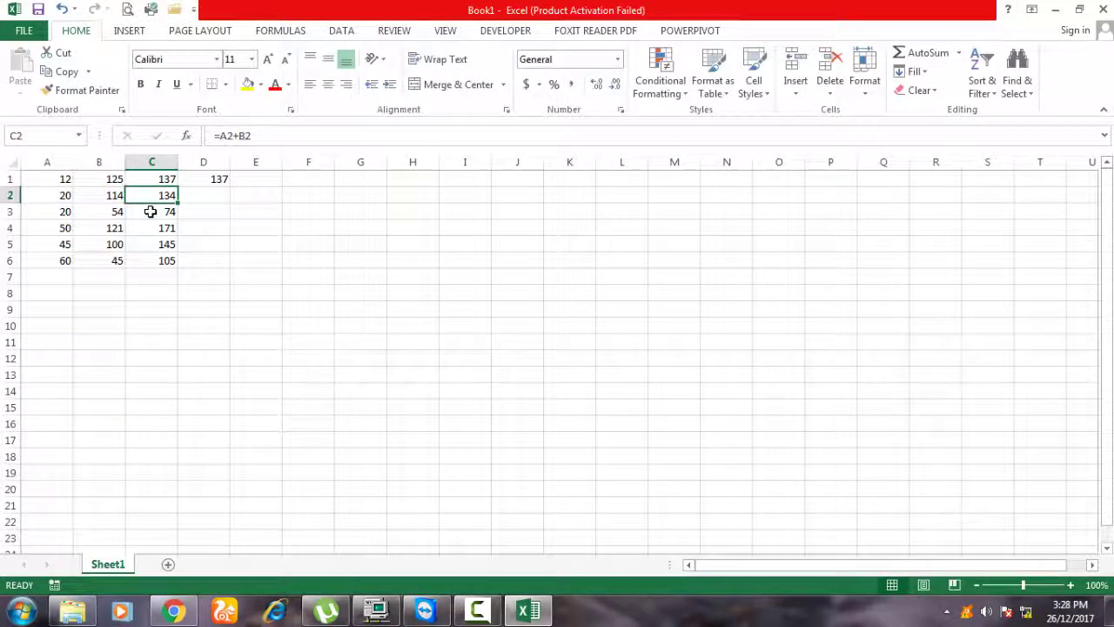
left_click(151, 212)
key("F2")
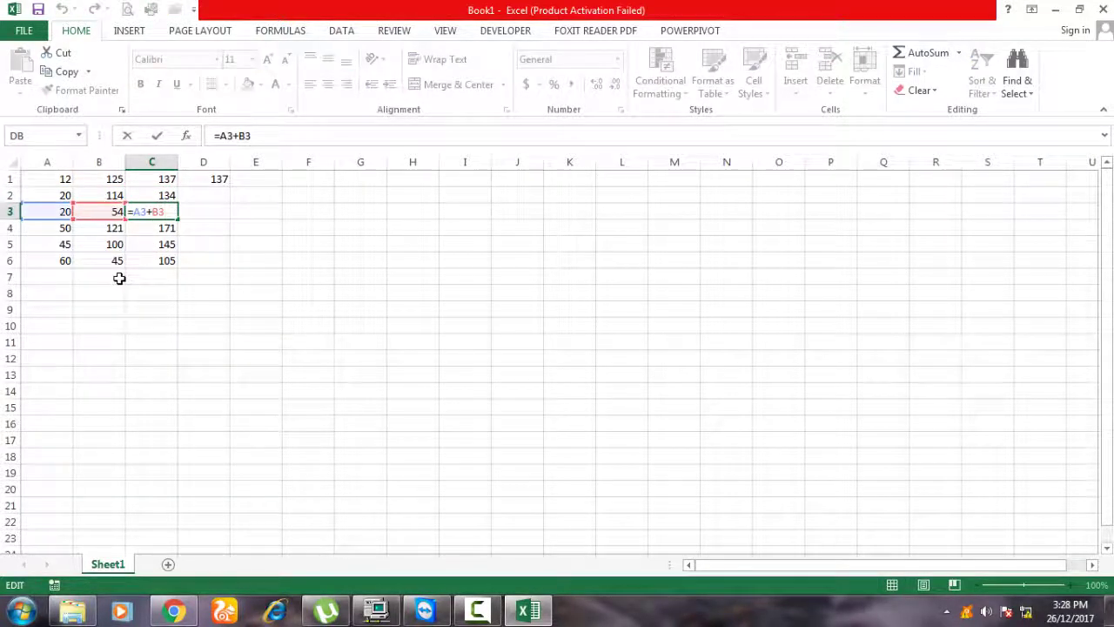
key("ctrl+Return")
Copy D1's =12+125 formula
left_click(215, 182)
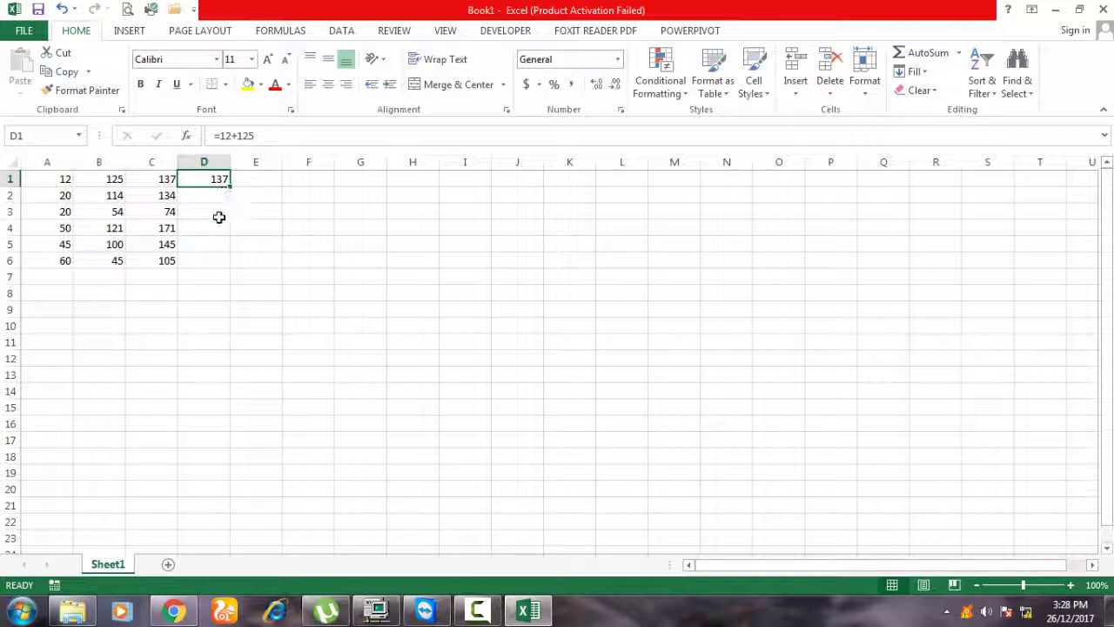
key("ctrl+c")
key("Down")
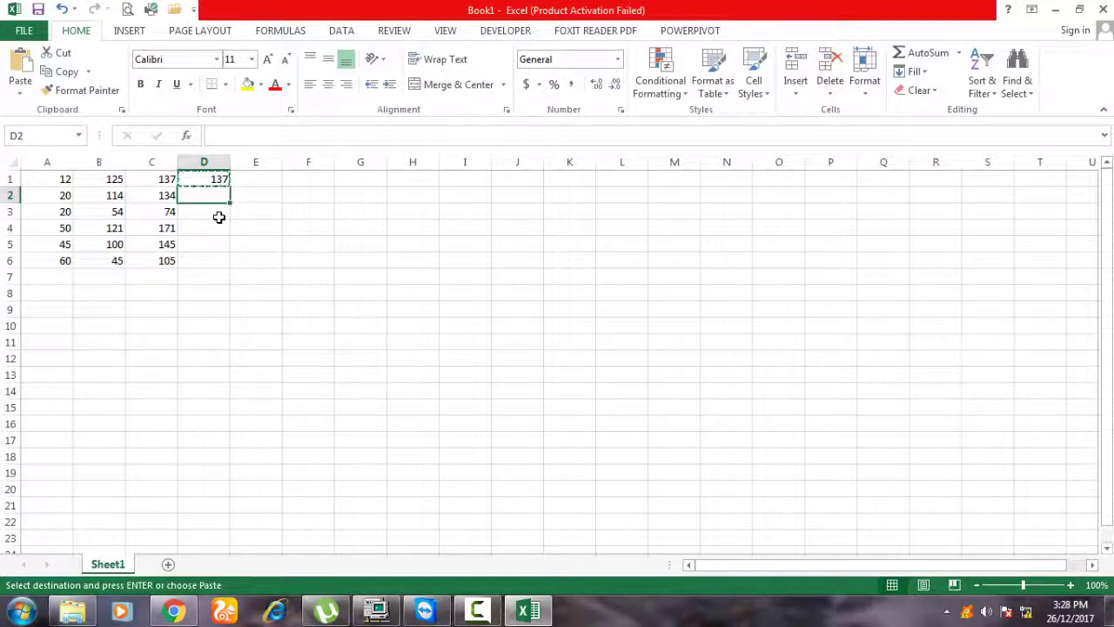
Paste D1's =12+125 formula into D2:D6, so every row shows 137
key("shift+Down")
key("shift+Down")
key("shift+Down")
key("shift+Down")
key("Return")
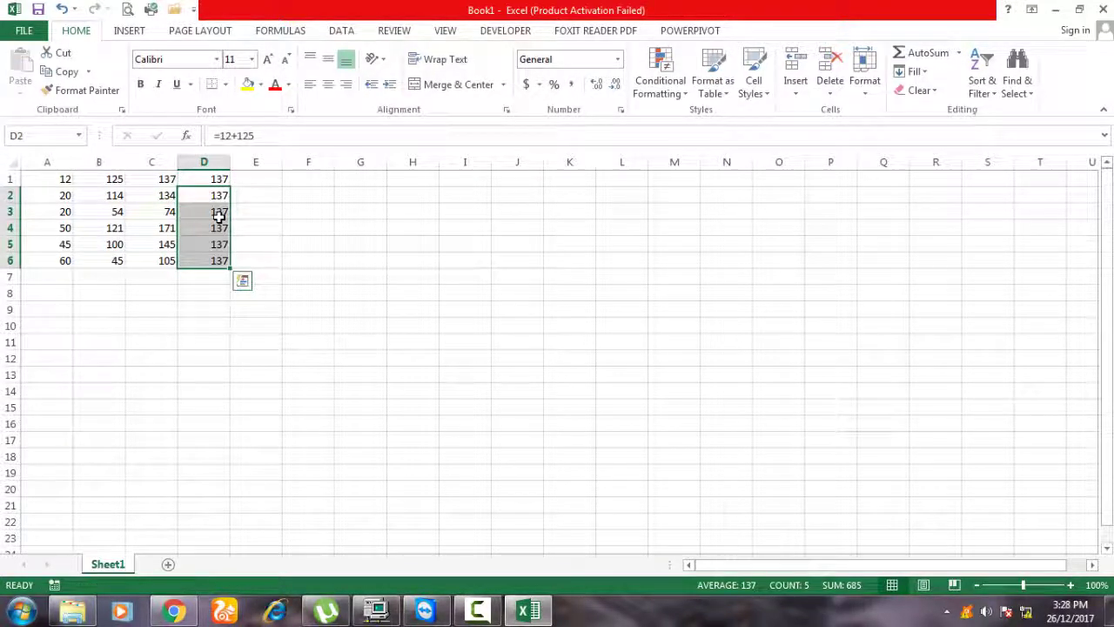
left_click(207, 290)
left_click(221, 197)
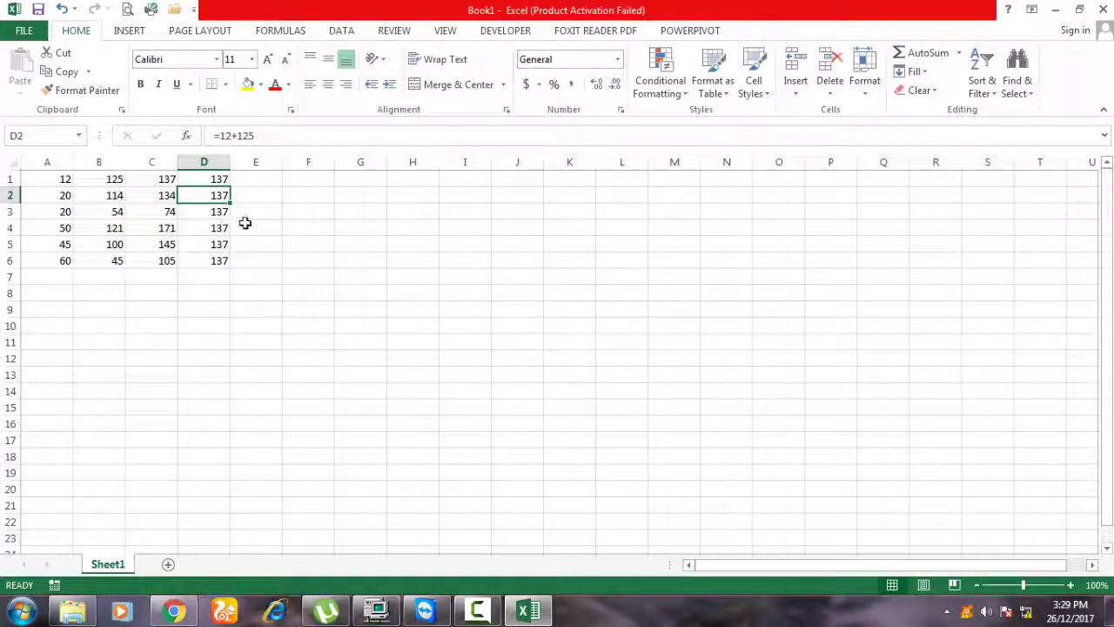
left_click(272, 180)
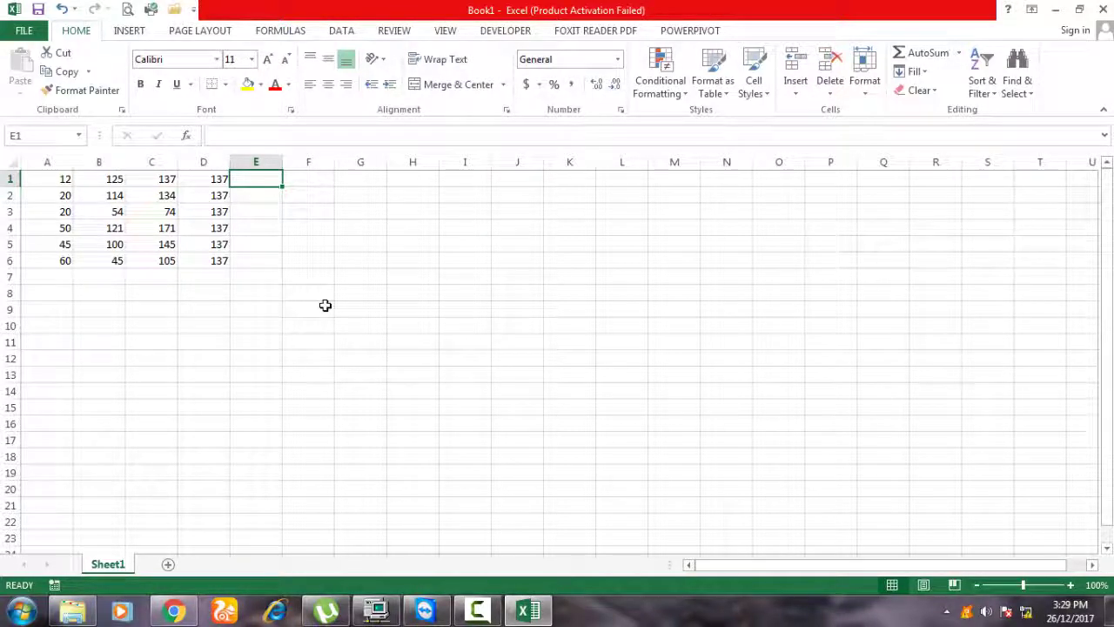
Clear the repeated 137 values from D1:D6
key("Down")
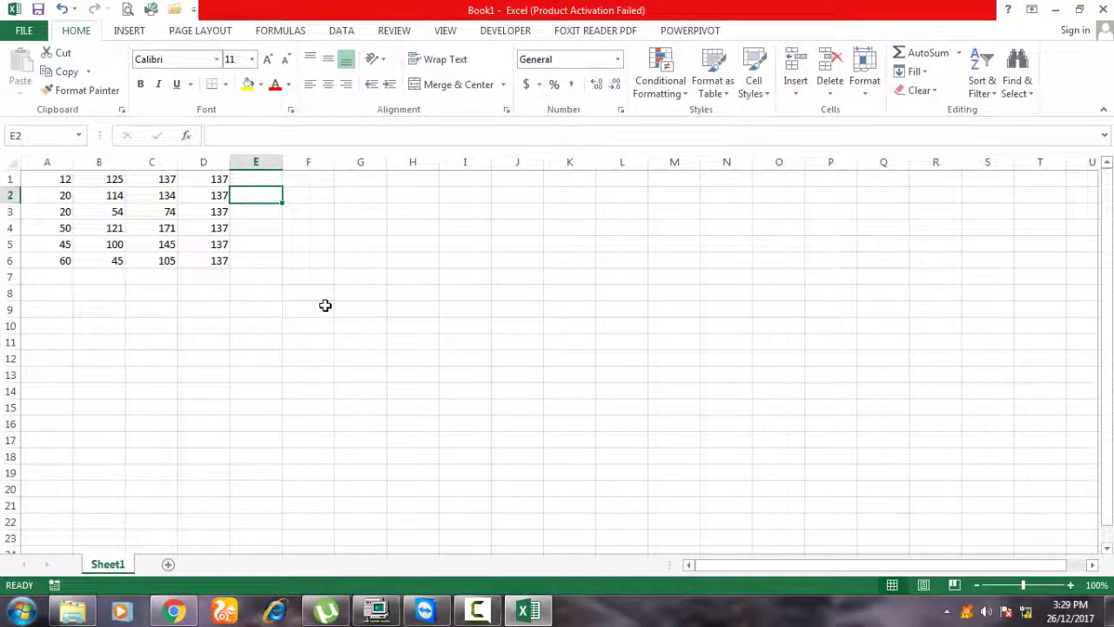
key("Up")
key("Left")
key("shift+Down")
key("shift+Down")
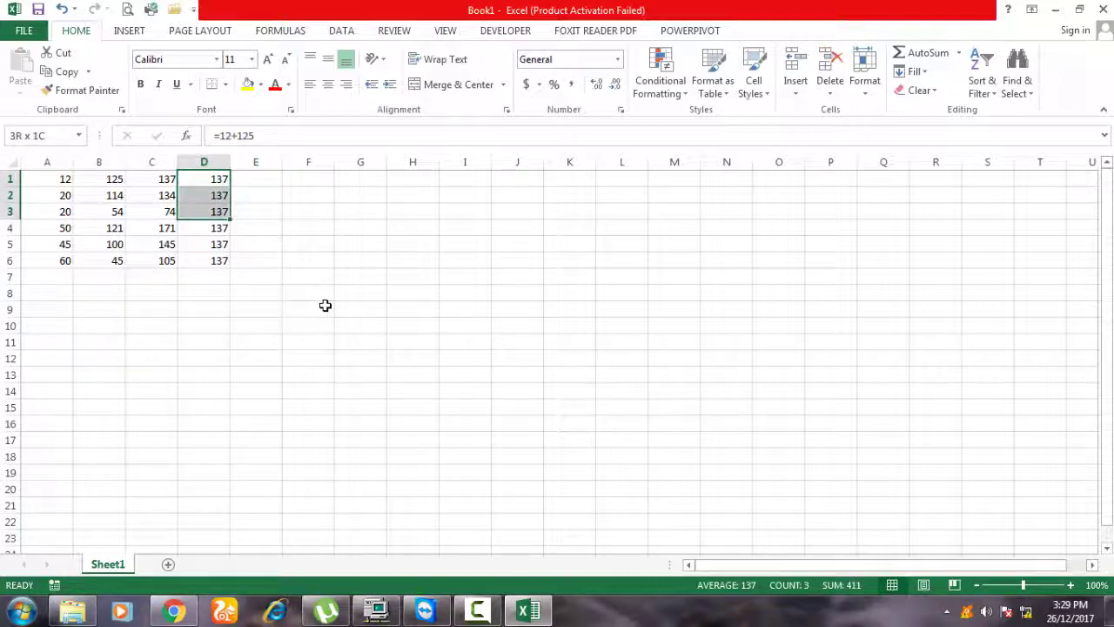
key("shift+Down")
key("shift+Down")
key("shift+Down")
key("Delete")
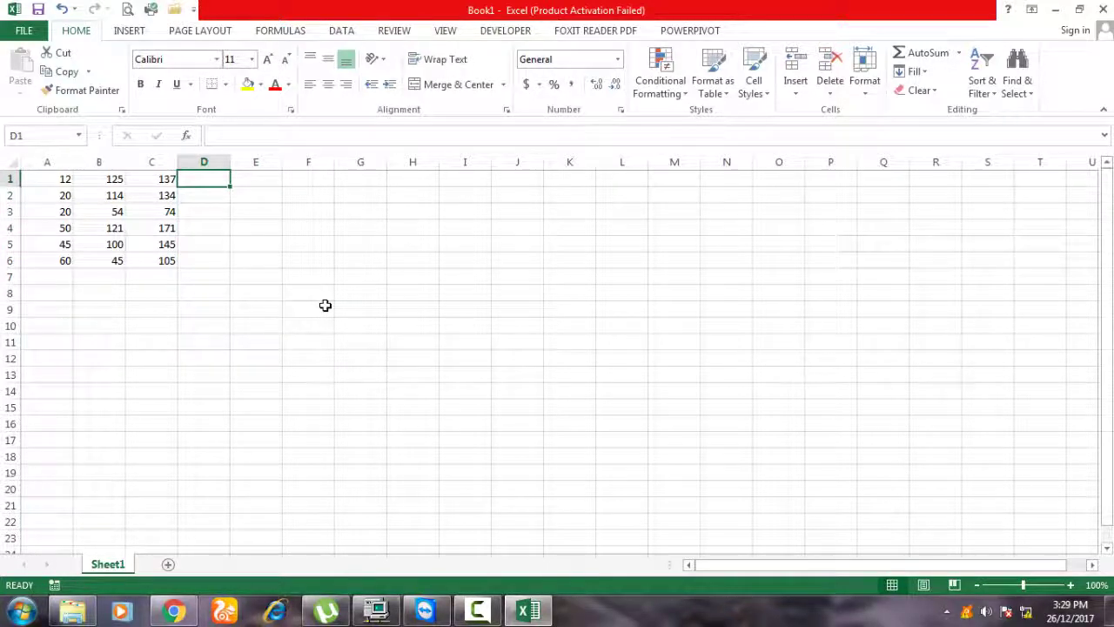
Enter the difference formula =A1-B1 in D1, giving -113
key("F2")
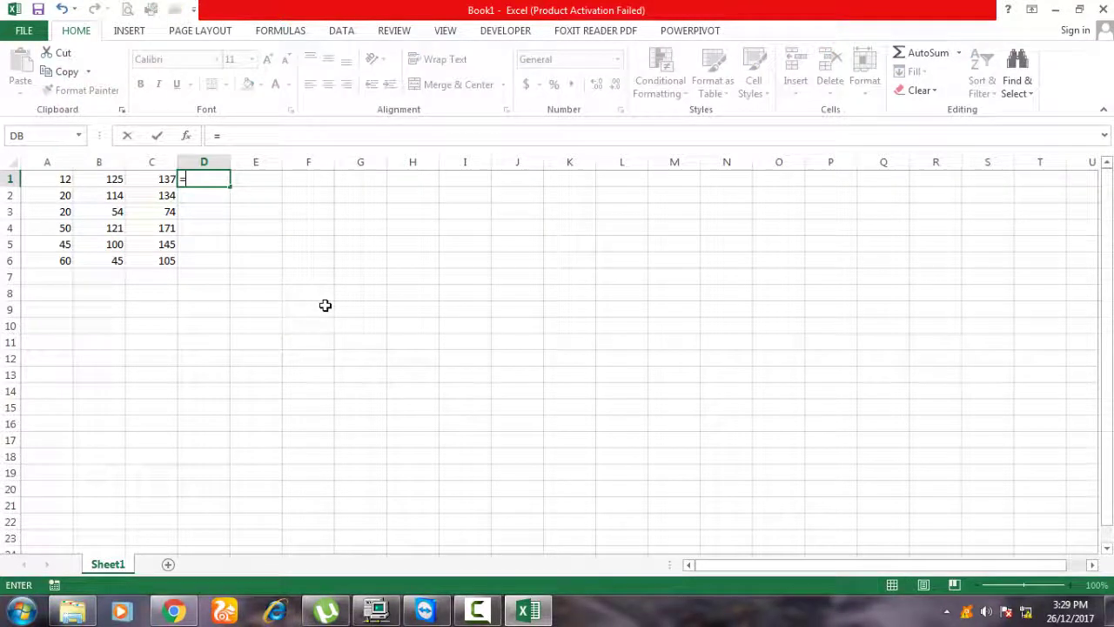
type("=")
key("Left")
key("Left")
key("Left")
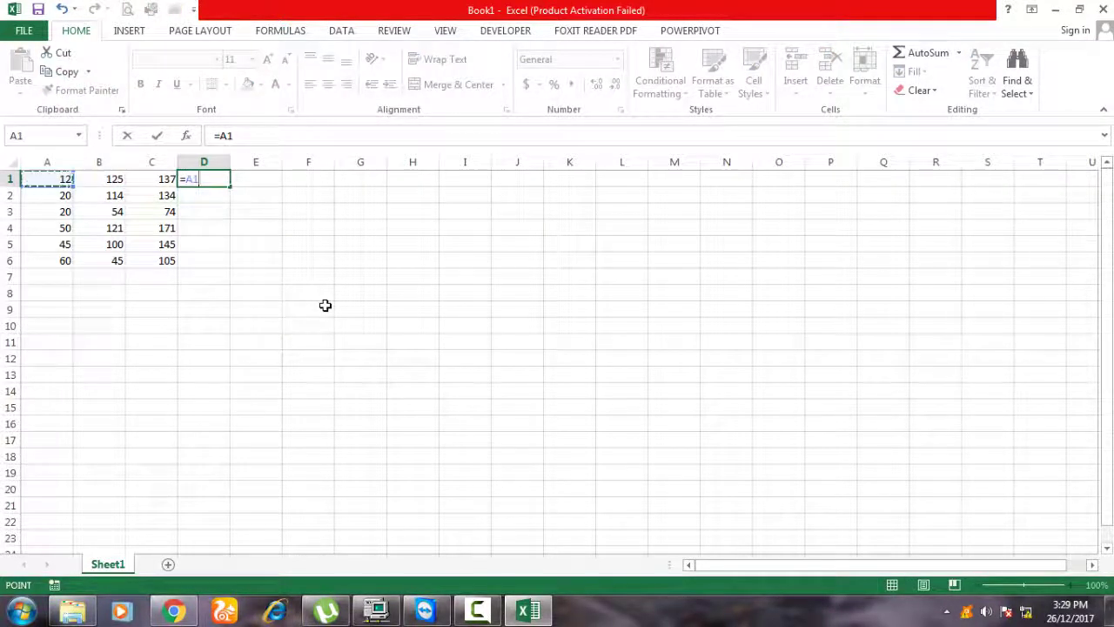
type("-")
key("Left")
key("Left")
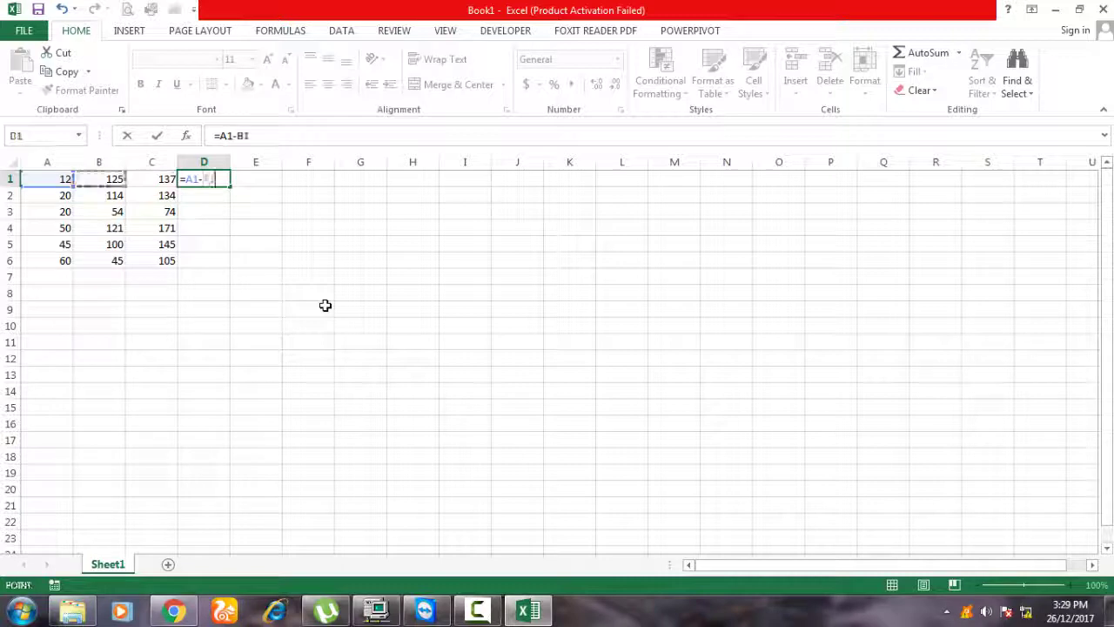
key("Return")
key("Up")
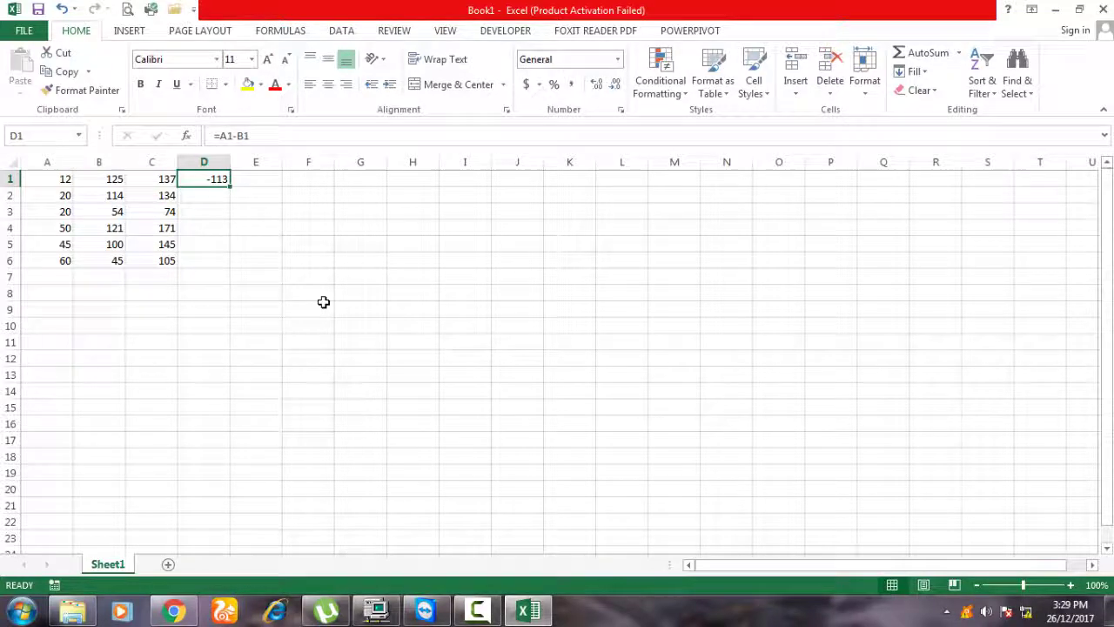
Fill D1's difference formula down to D6, giving -94, -34, -71, -55 and 15
left_click(148, 181)
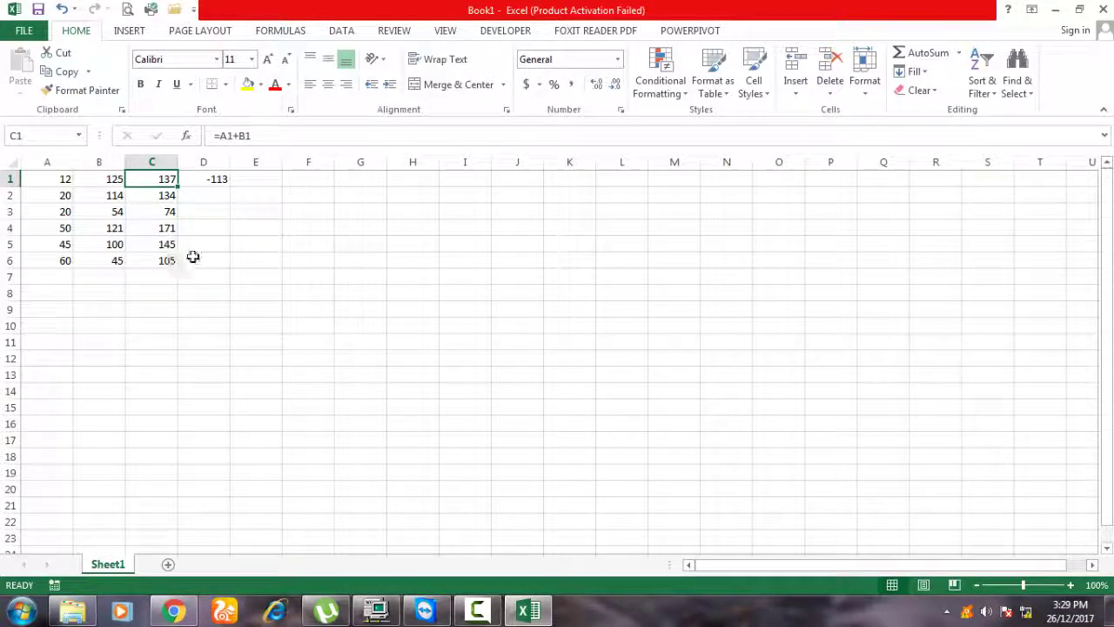
left_click(217, 181)
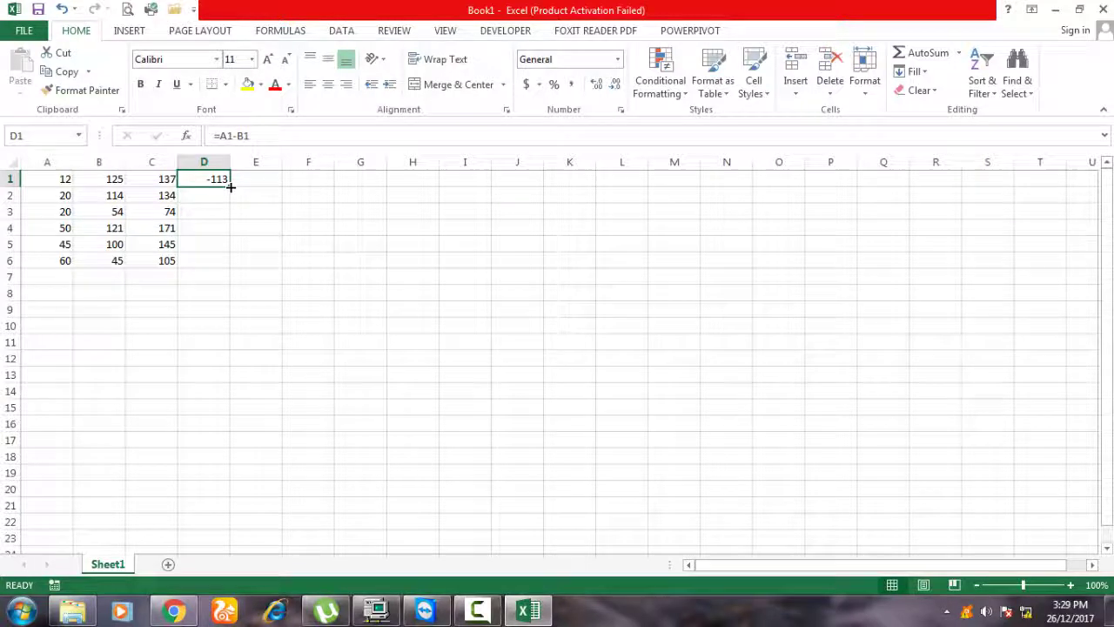
left_click_drag(231, 187, 231, 266)
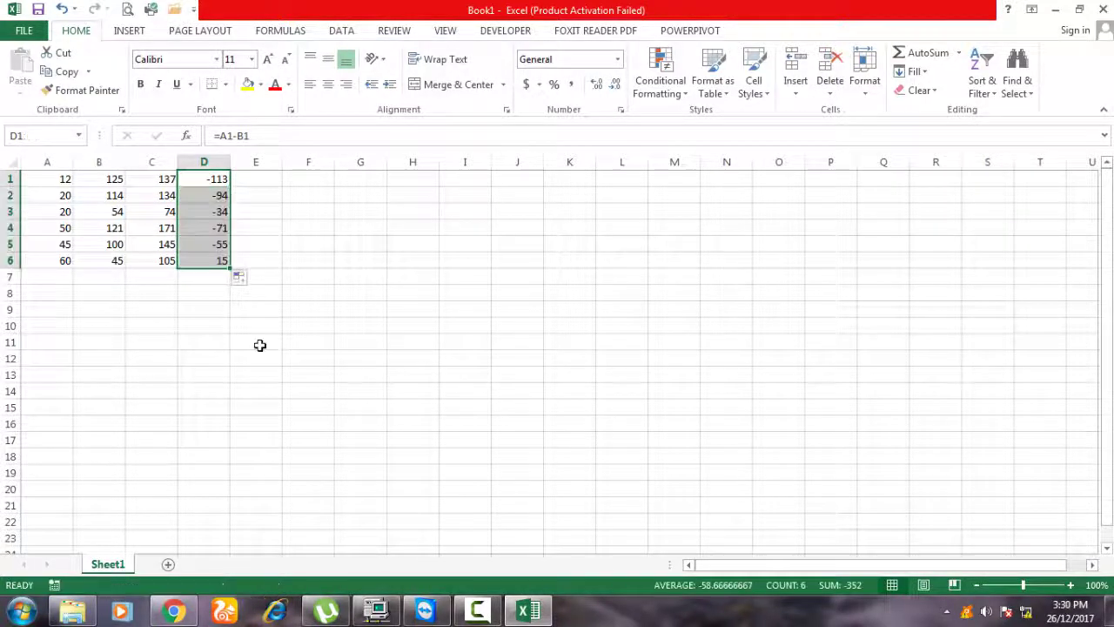
left_click(226, 312)
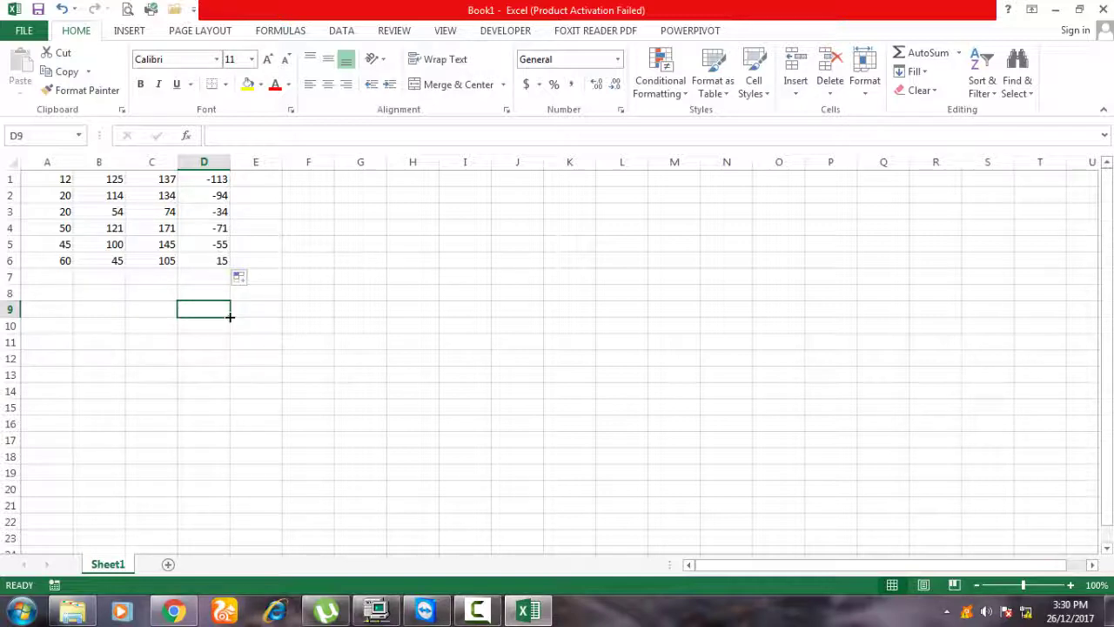
mouse_move(229, 316)
left_mouse_down()
mouse_move(230, 351)
mouse_move(232, 316)
left_mouse_up()
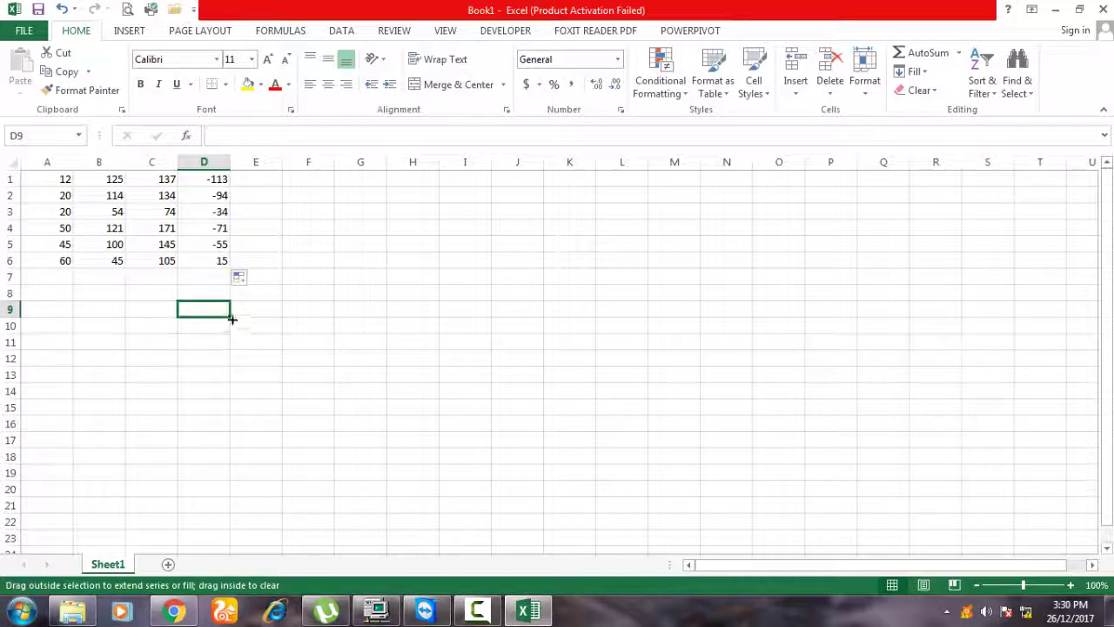
left_click(265, 309)
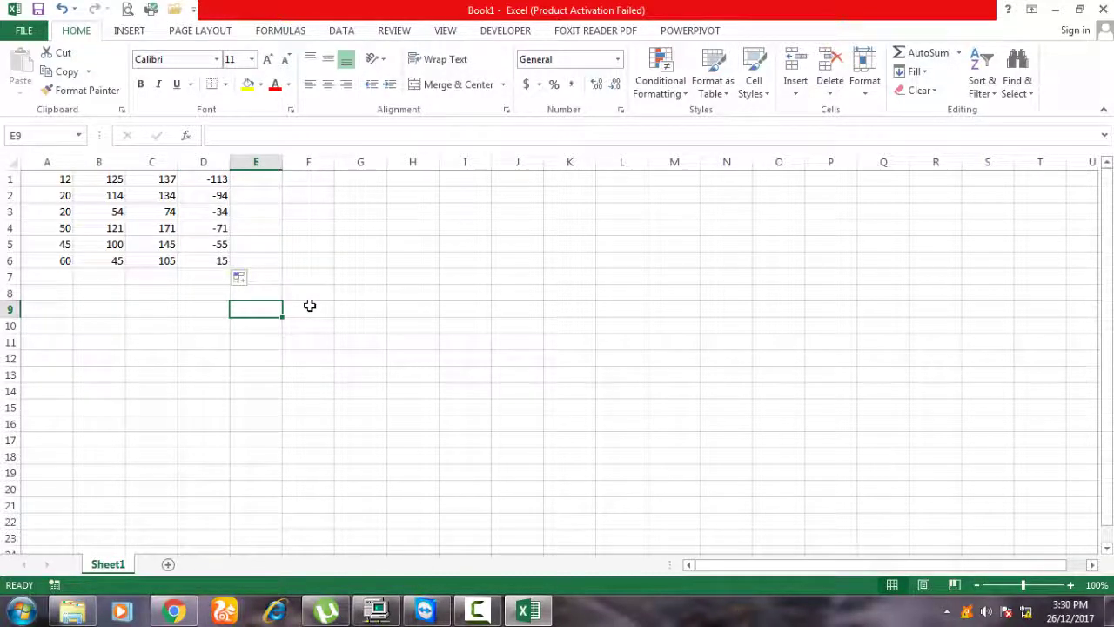
Enter the product formula =A1*B1 in E1, giving 1500
left_click(259, 182)
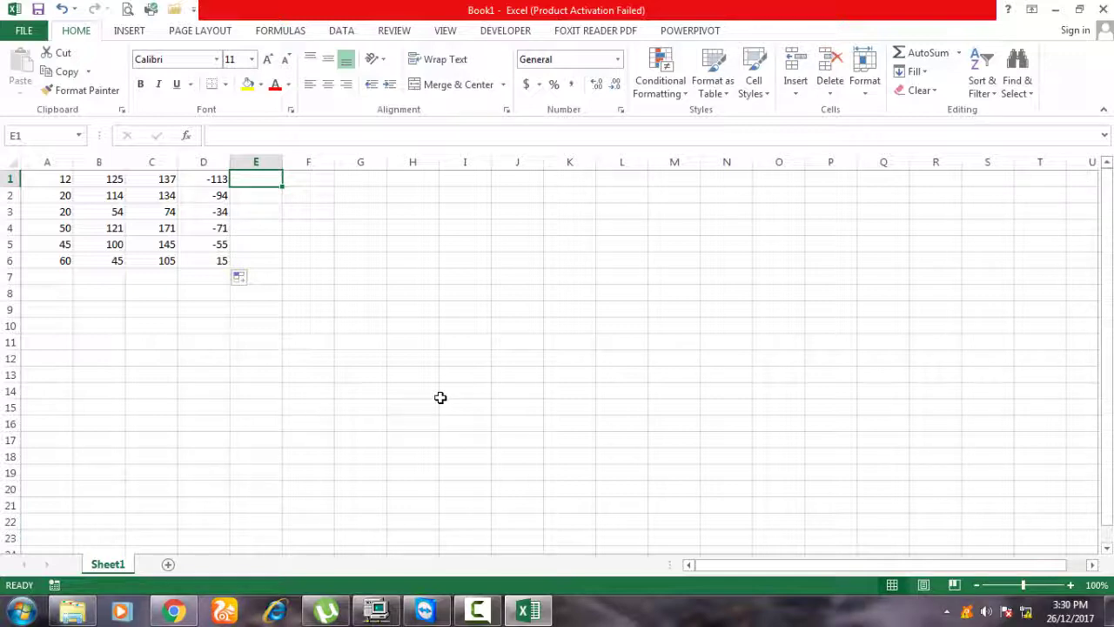
type("=")
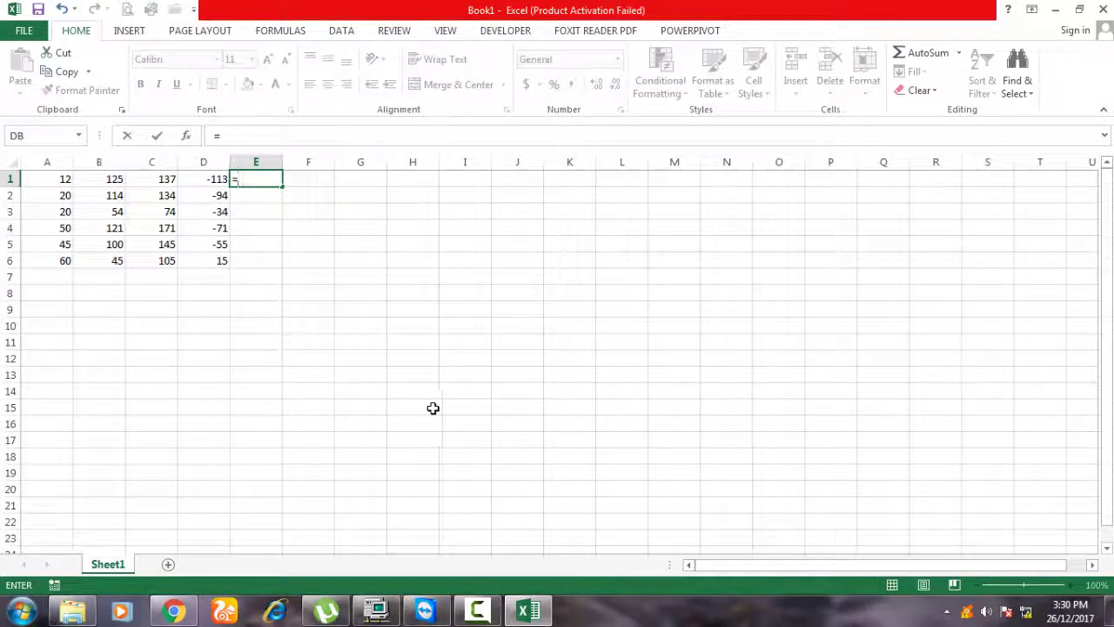
key("Left")
key("Left")
key("Left")
key("Left")
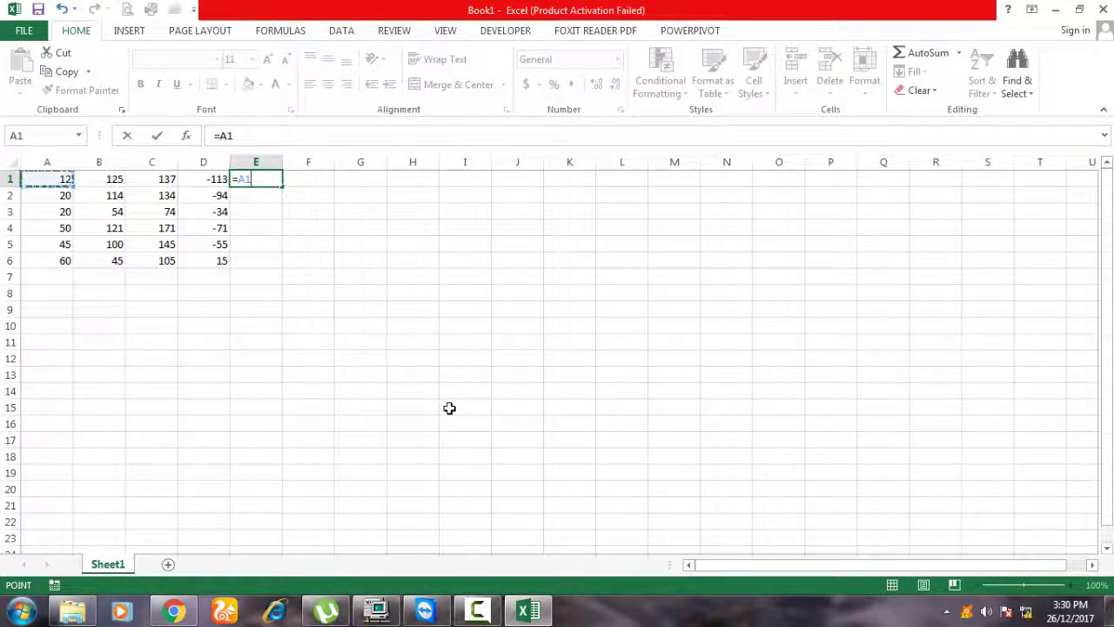
type("*")
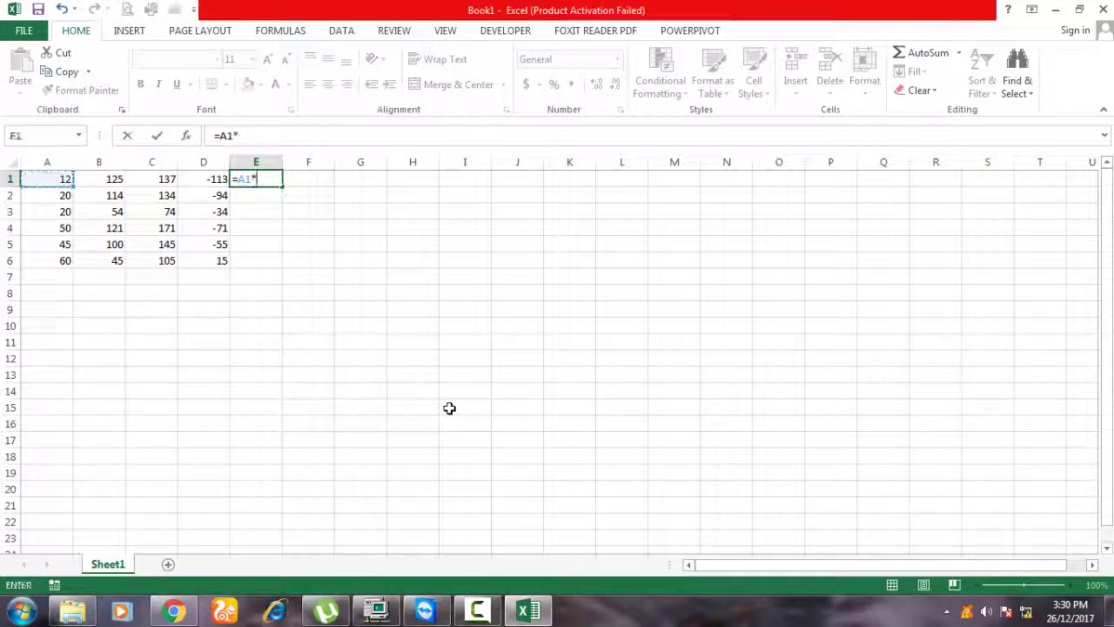
key("Left")
key("Left")
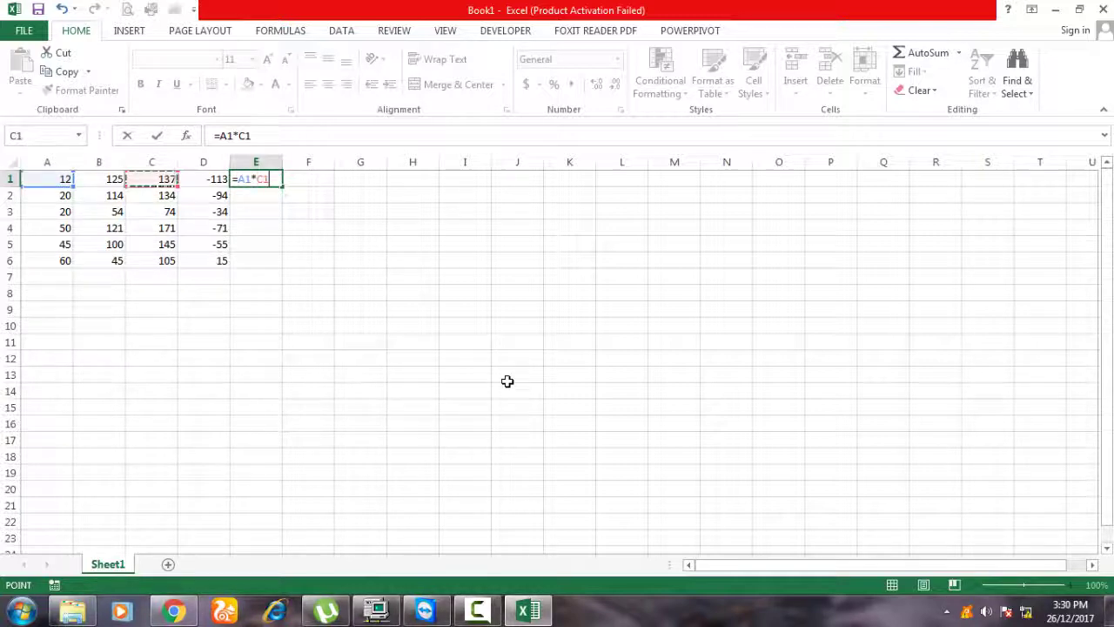
key("Left")
key("Return")
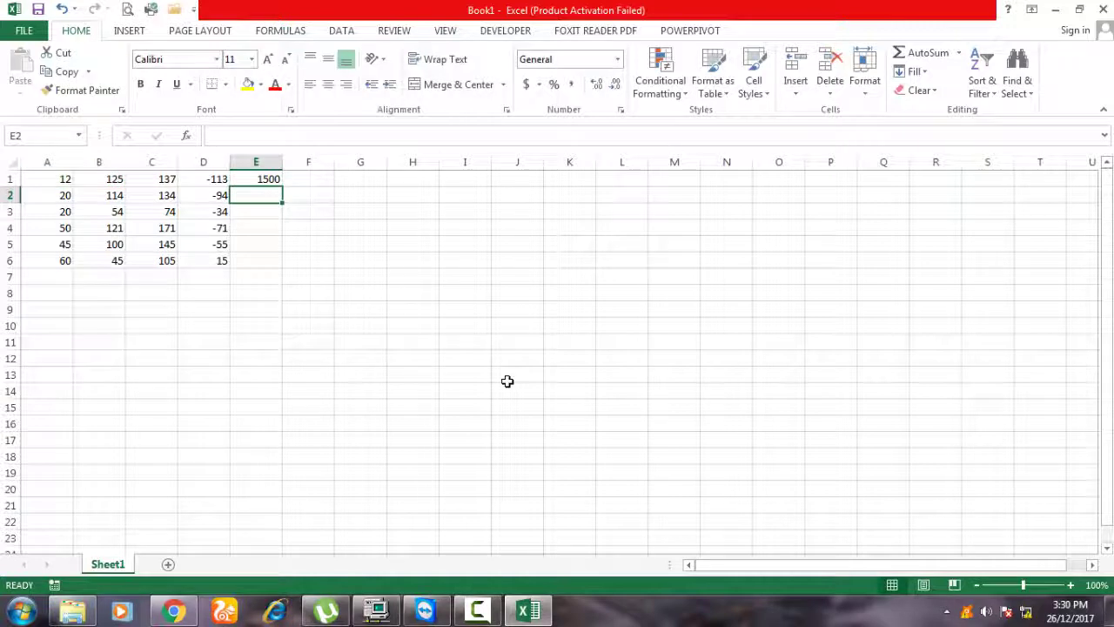
key("Up")
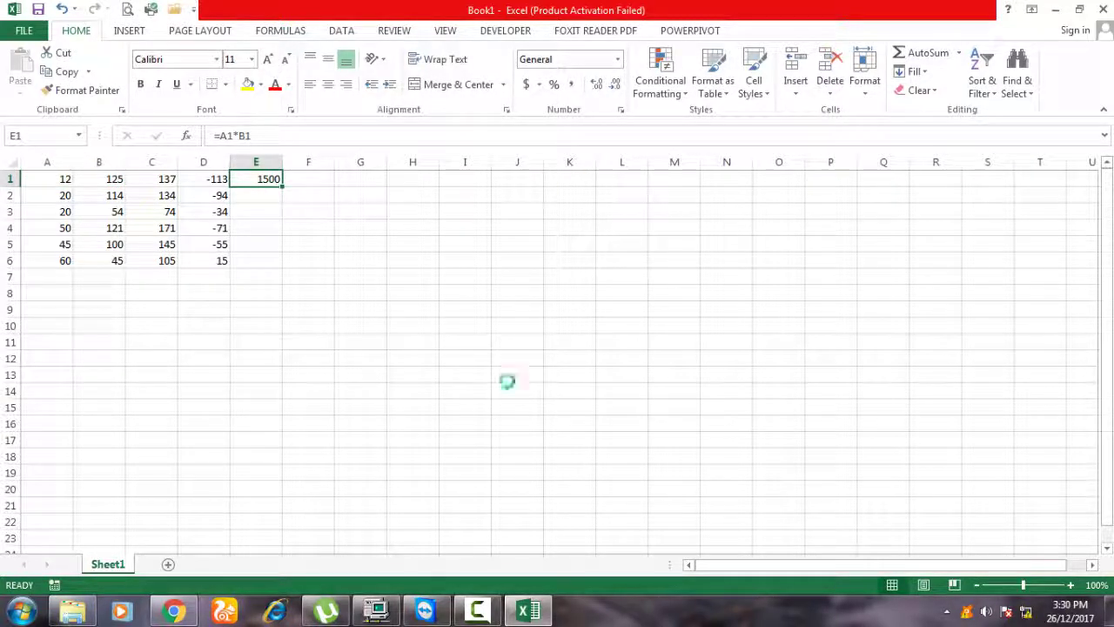
Copy E1's product formula into E2:E6, giving 2280, 1080, 6050, 4500 and 2700
key("ctrl+c")
key("Down")
key("shift+Down")
key("shift+Down")
key("shift+Down")
key("shift+Down")
key("ctrl+v")
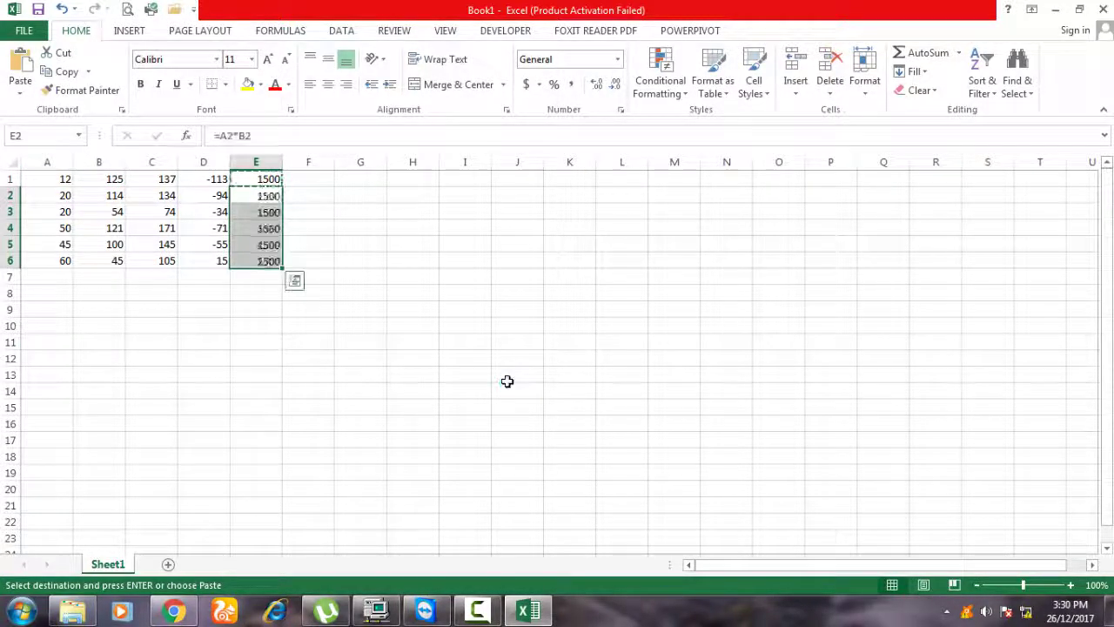
key("Escape")
key("Down")
key("Down")
key("Down")
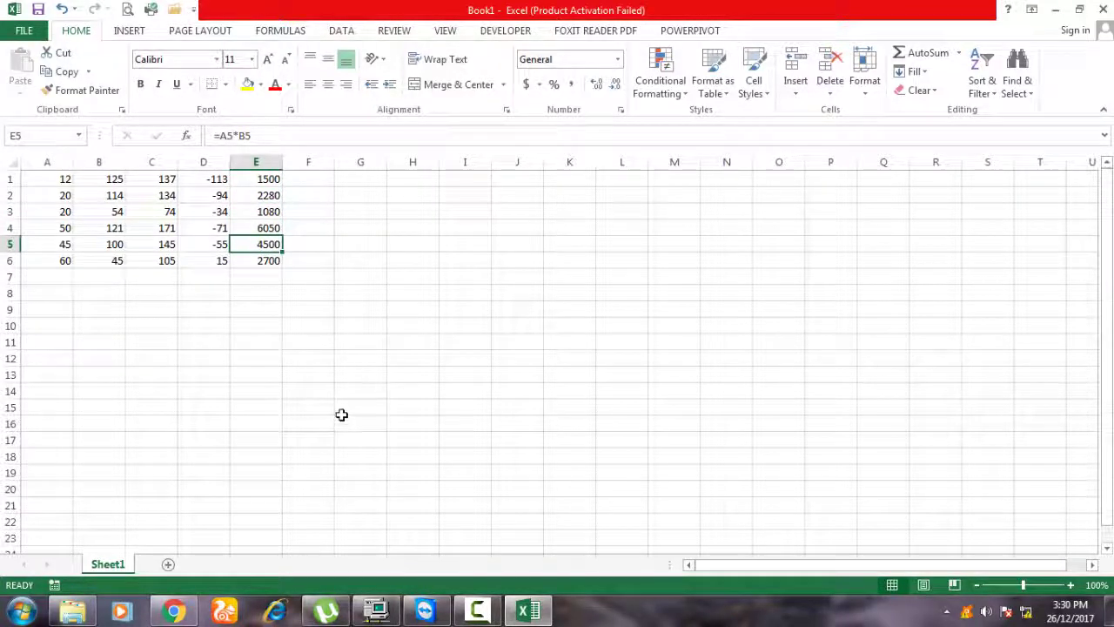
Enter the quotient formula =B1/A1 in F1, giving 10.41667
left_click(313, 184)
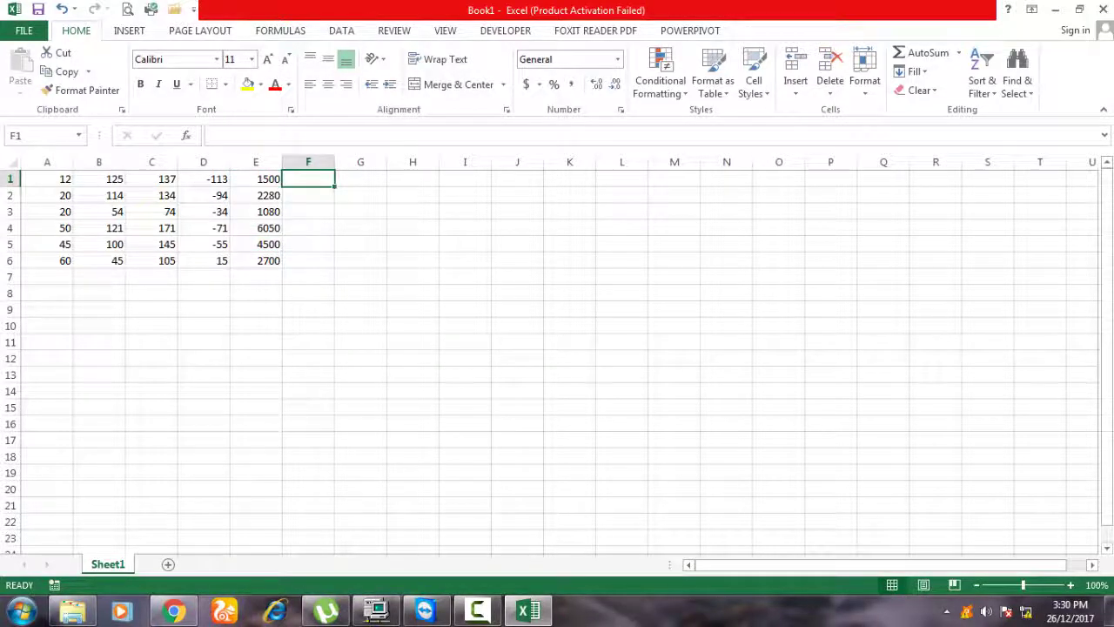
type("=")
key("Left")
key("Left")
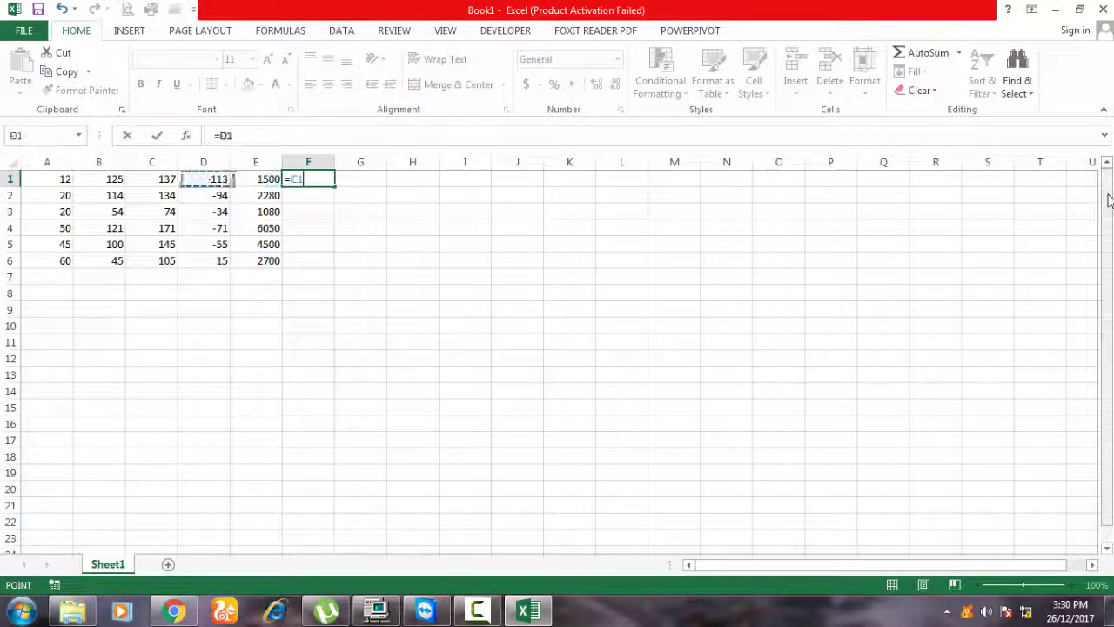
key("Left")
key("Left")
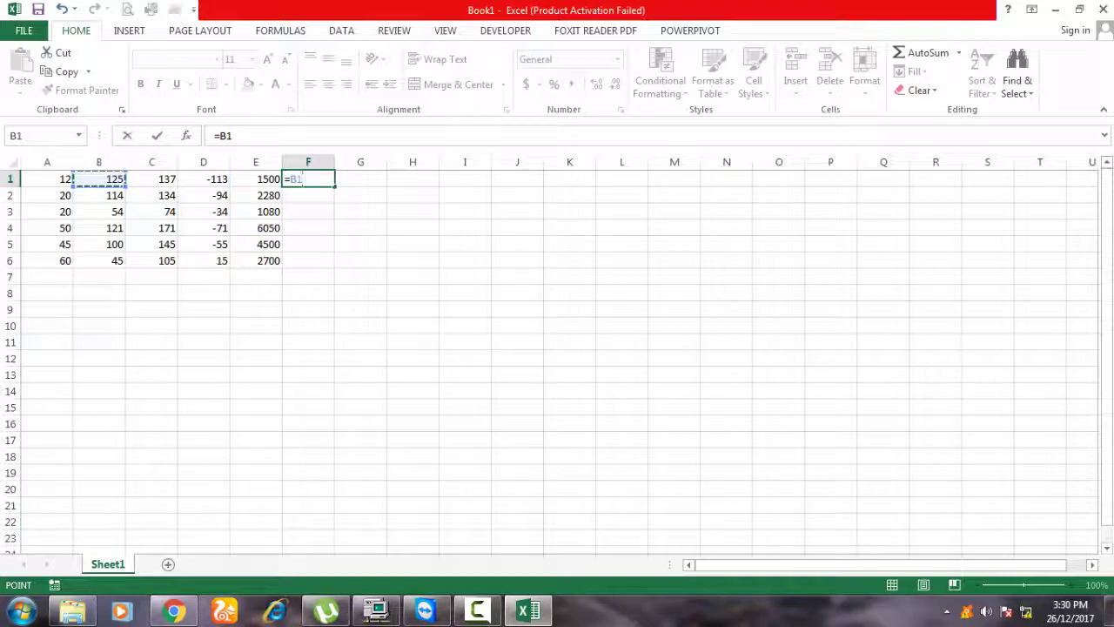
type("/")
key("Left")
key("Left")
key("Left")
key("Left")
key("Left")
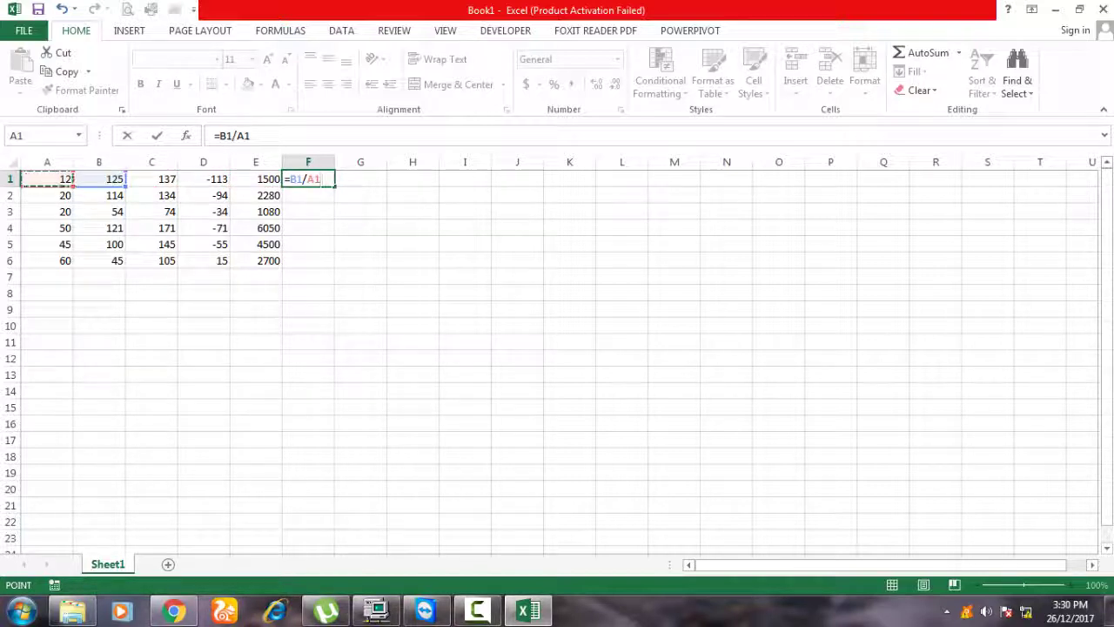
key("Return")
Fill F1's quotient formula down to F6, giving 5.7, 2.7, 2.42, 2.222222 and 0.75
left_click(308, 179)
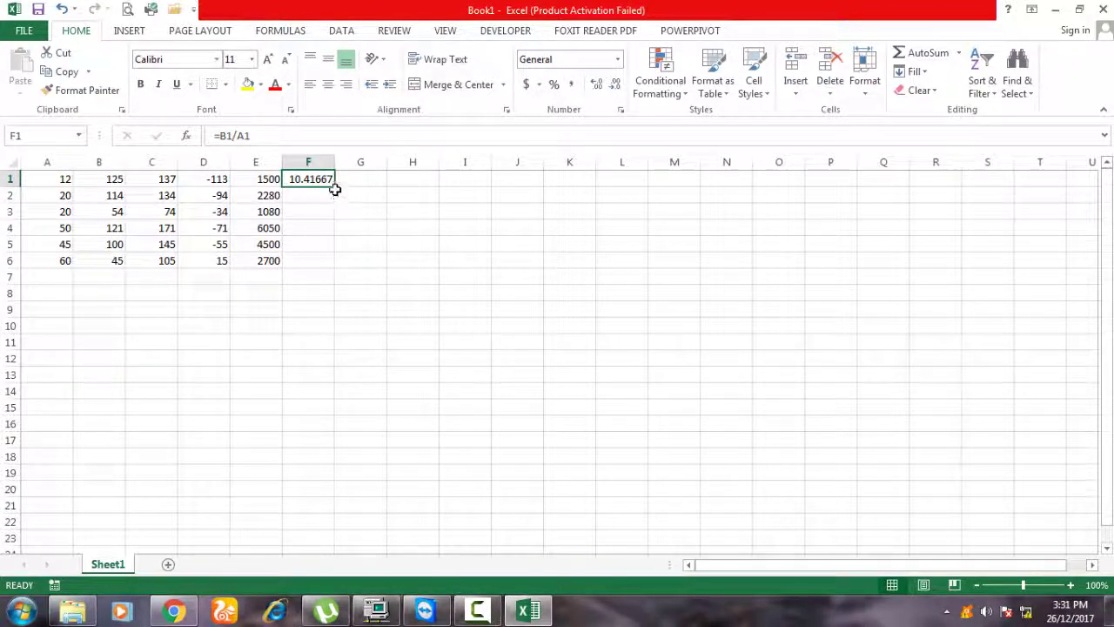
left_click_drag(335, 185, 340, 266)
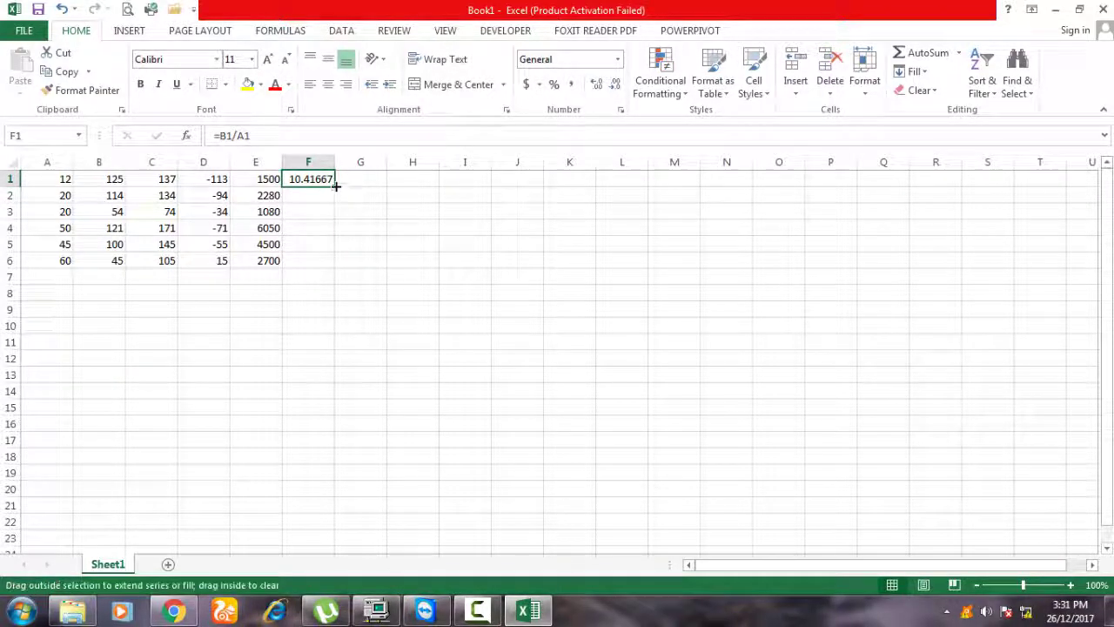
left_click(261, 326)
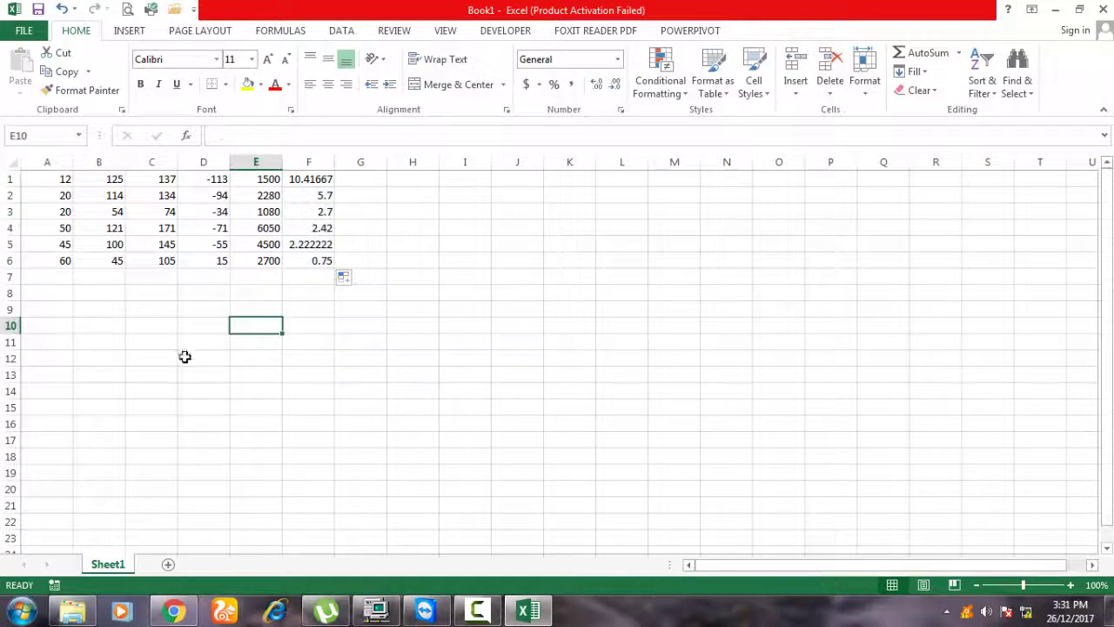
Set row 7's font size to 18 for the totals row
left_click(9, 277)
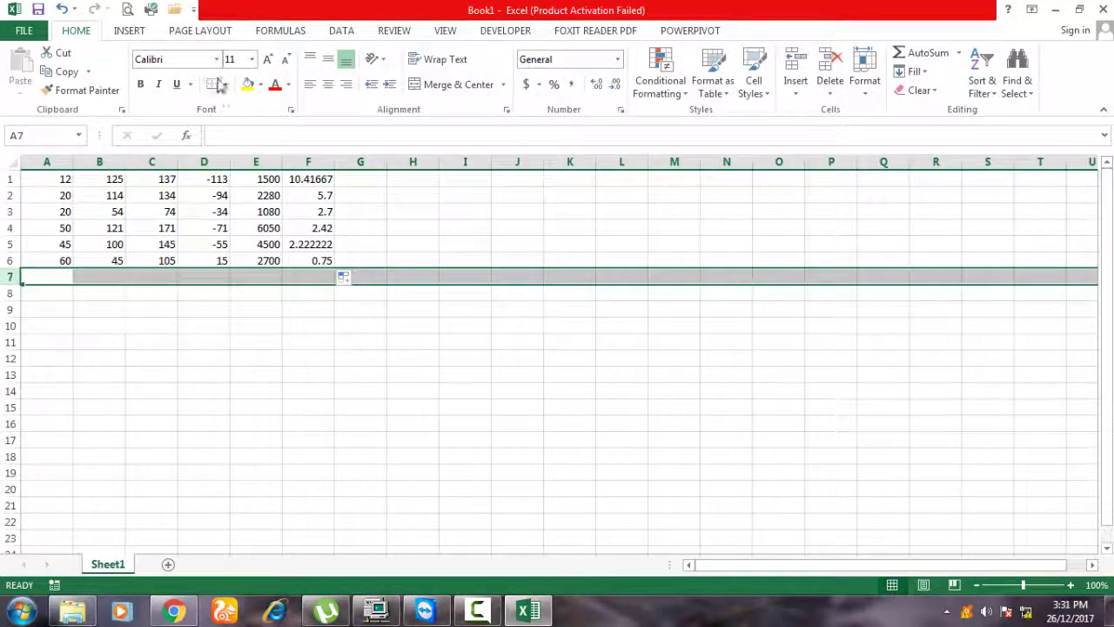
left_click(251, 60)
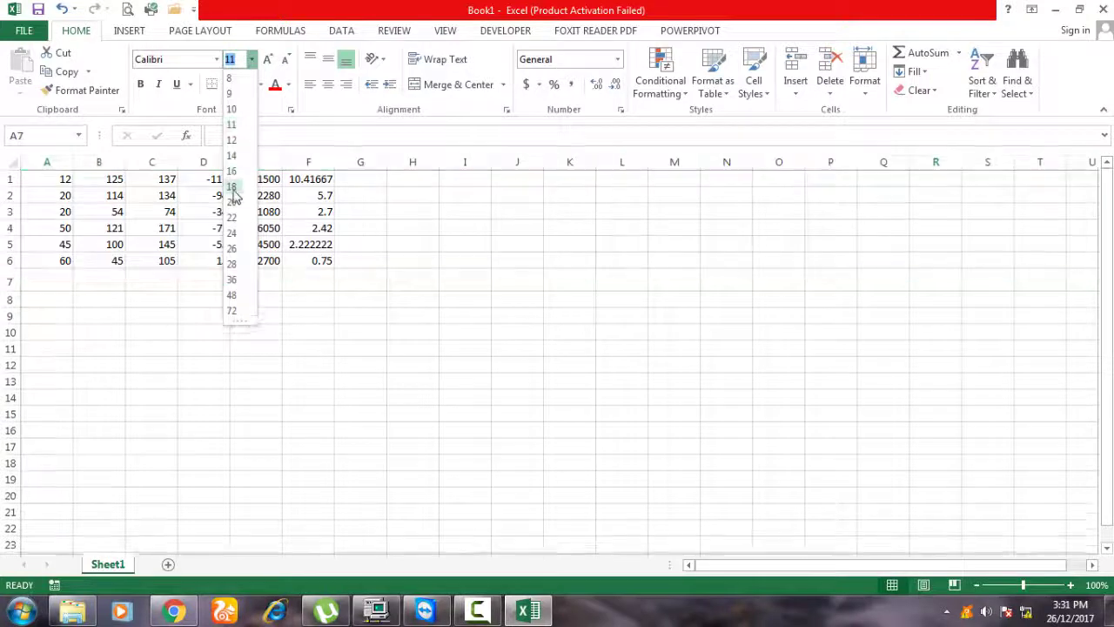
left_click(233, 185)
left_click(134, 304)
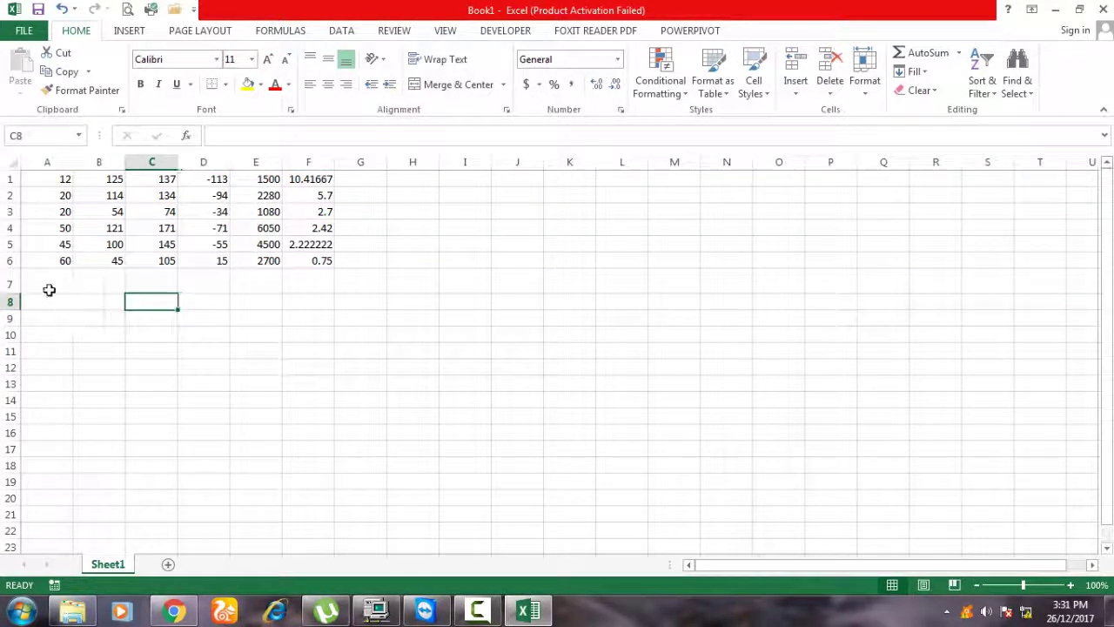
left_click(5, 282)
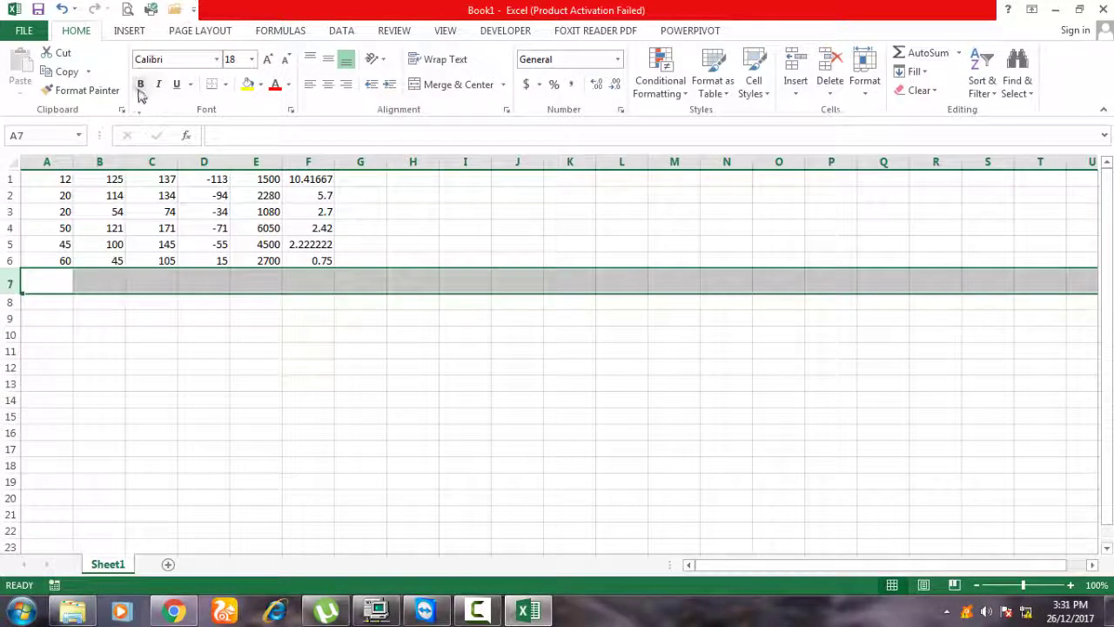
key("ctrl+z")
left_click(118, 338)
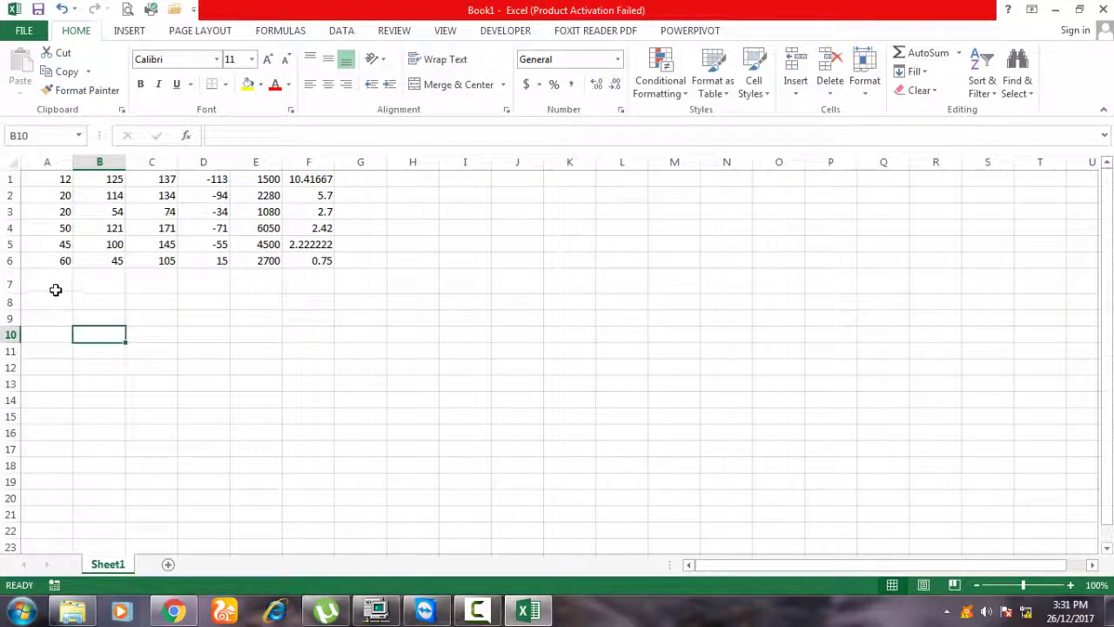
AutoSum A1:A6 into A7 so it shows 207
left_click(52, 287)
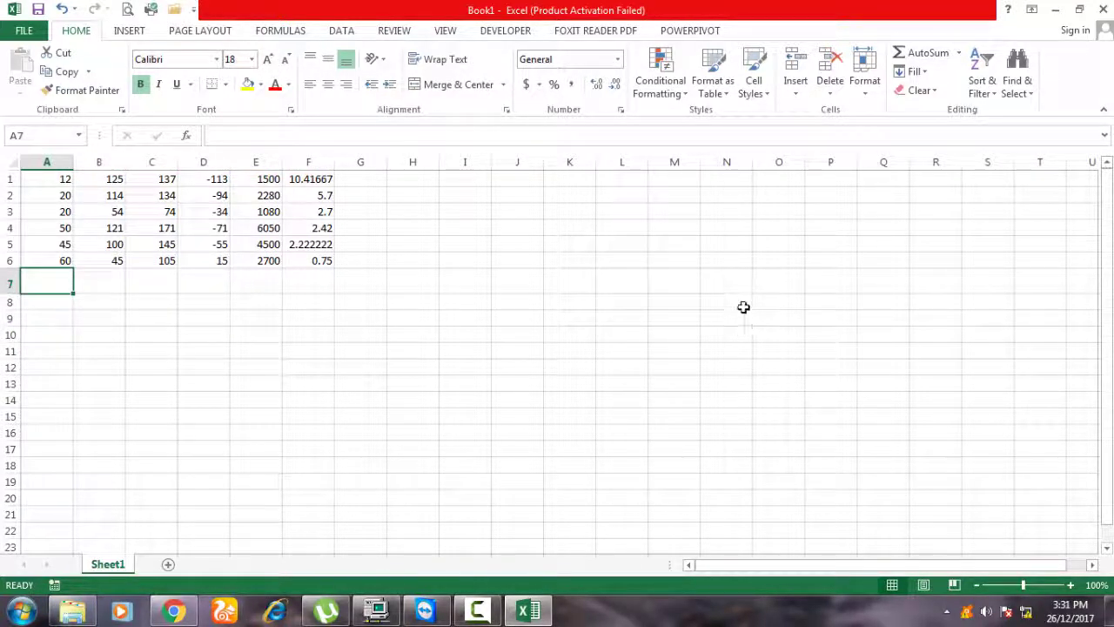
left_click(926, 52)
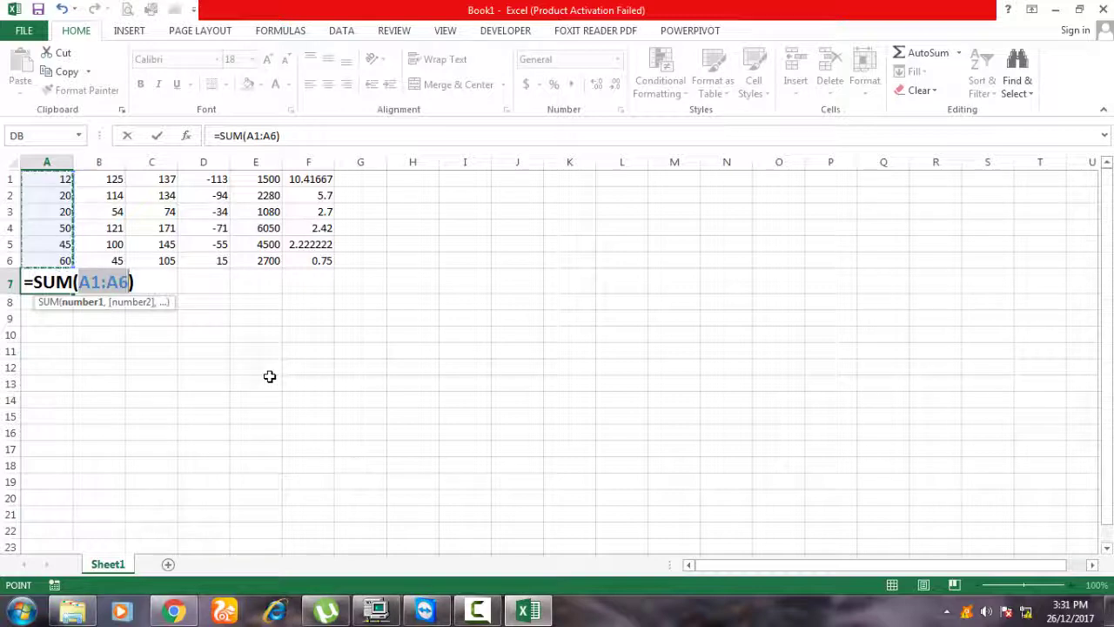
key("Return")
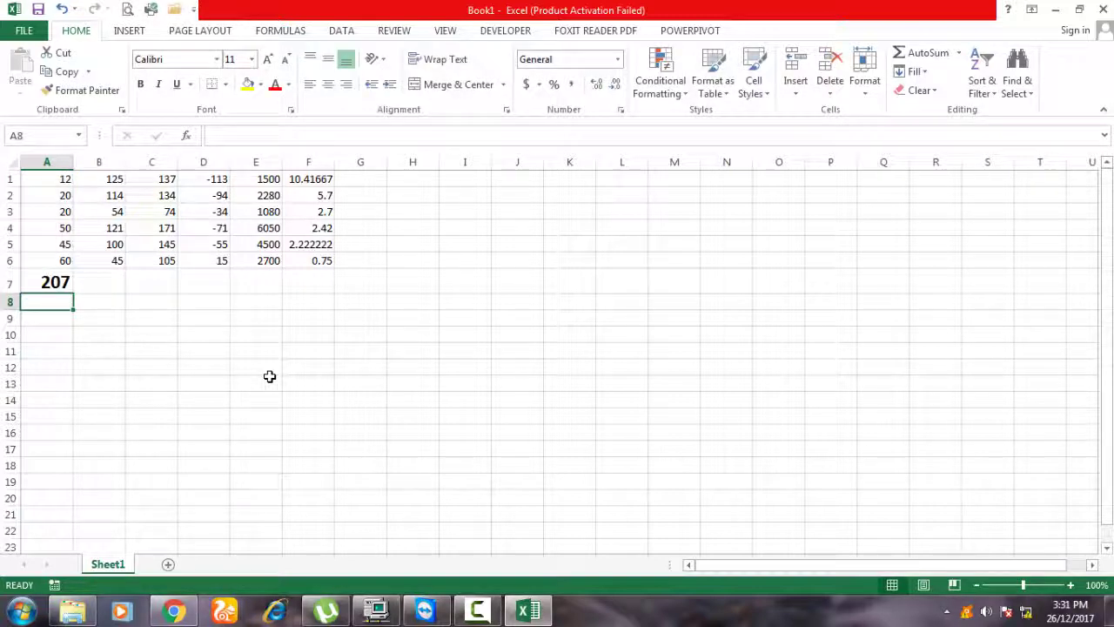
Copy the A7 sum formula only into B7, showing 559, after undoing a fill to F7
left_click(63, 284)
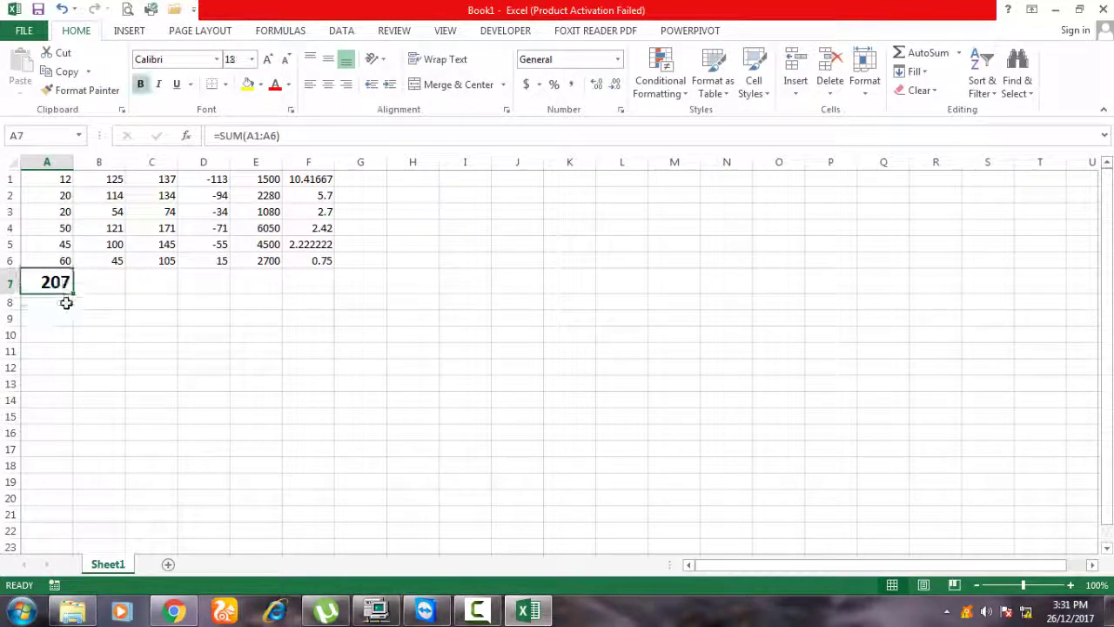
mouse_move(73, 297)
left_mouse_down()
mouse_move(324, 297)
mouse_move(308, 306)
left_mouse_up()
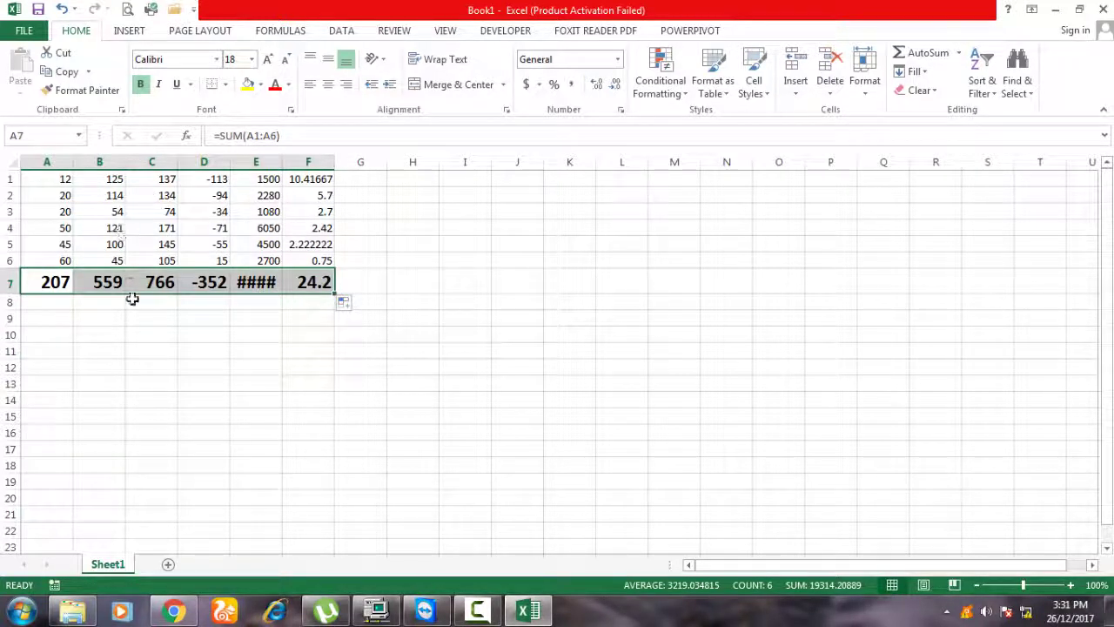
double_click(280, 162)
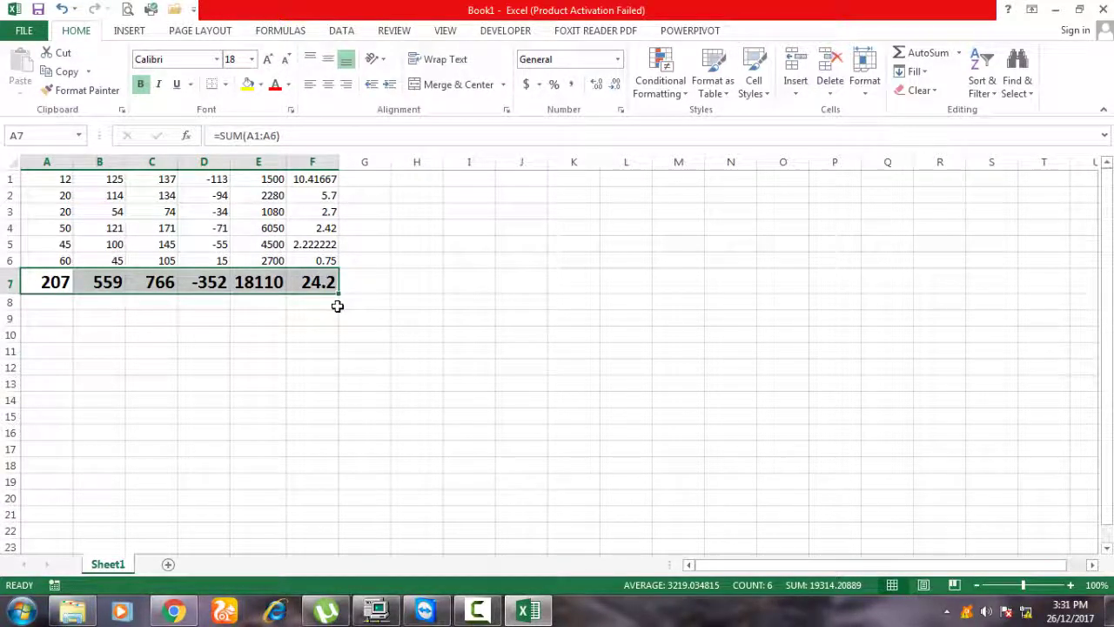
key("ctrl+z")
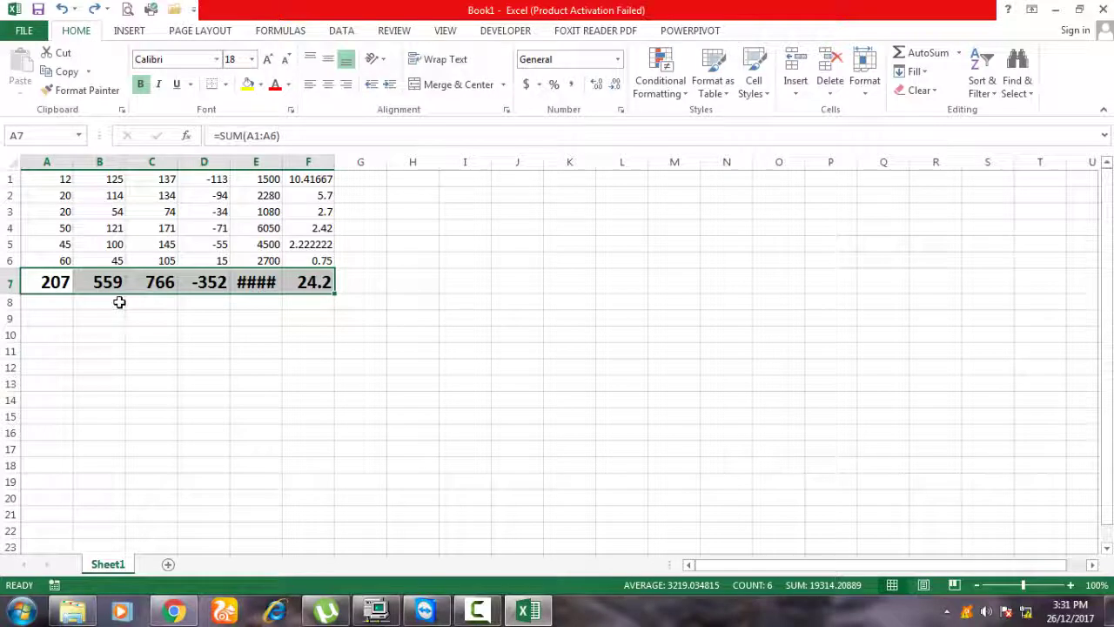
key("ctrl+z")
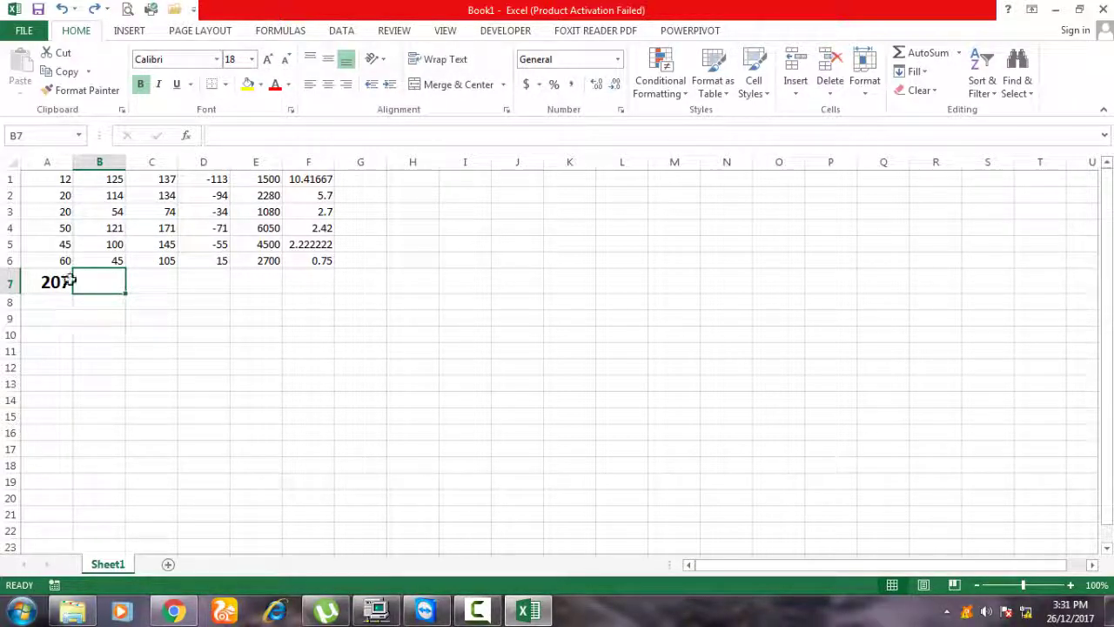
left_click(66, 280)
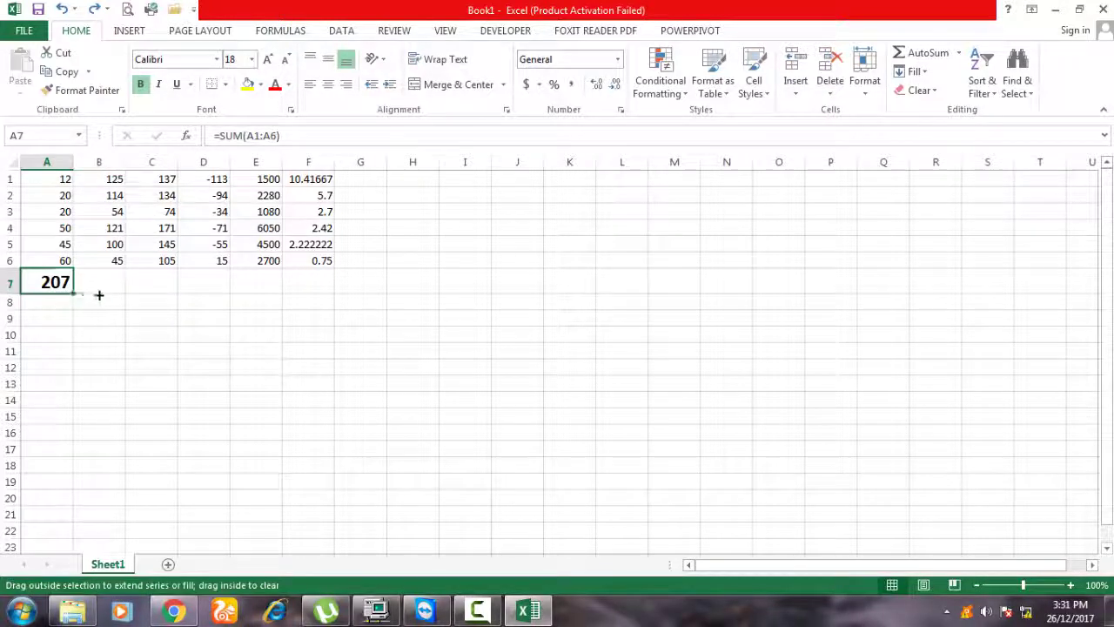
left_click_drag(69, 293, 109, 294)
left_click(159, 283)
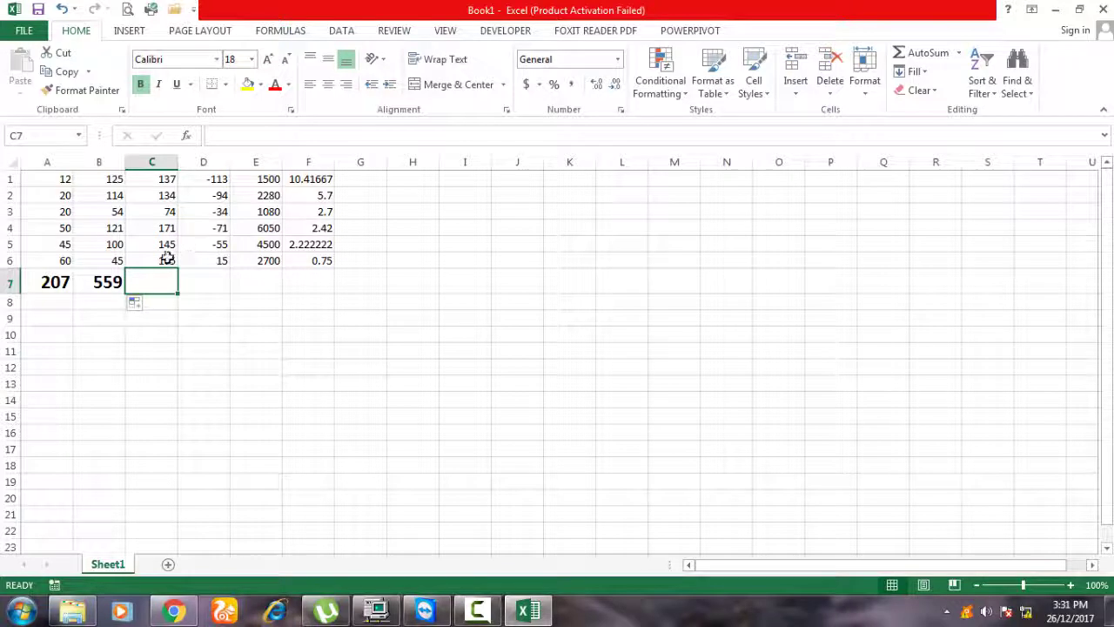
Enter =sum(a7+b7) in C7 to show 766
type("=")
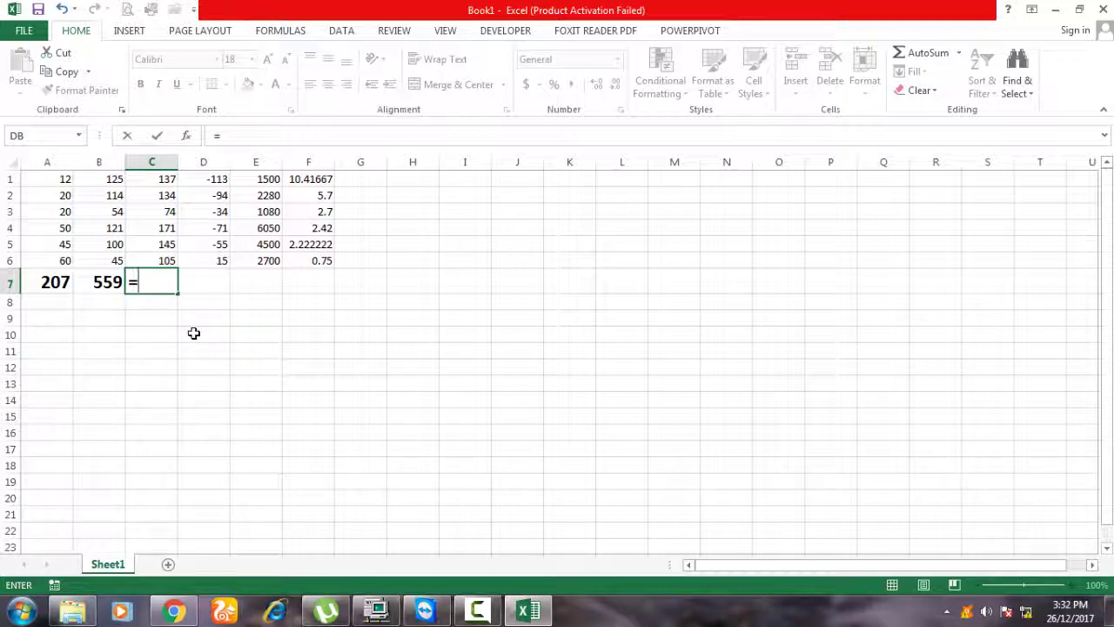
type("sum")
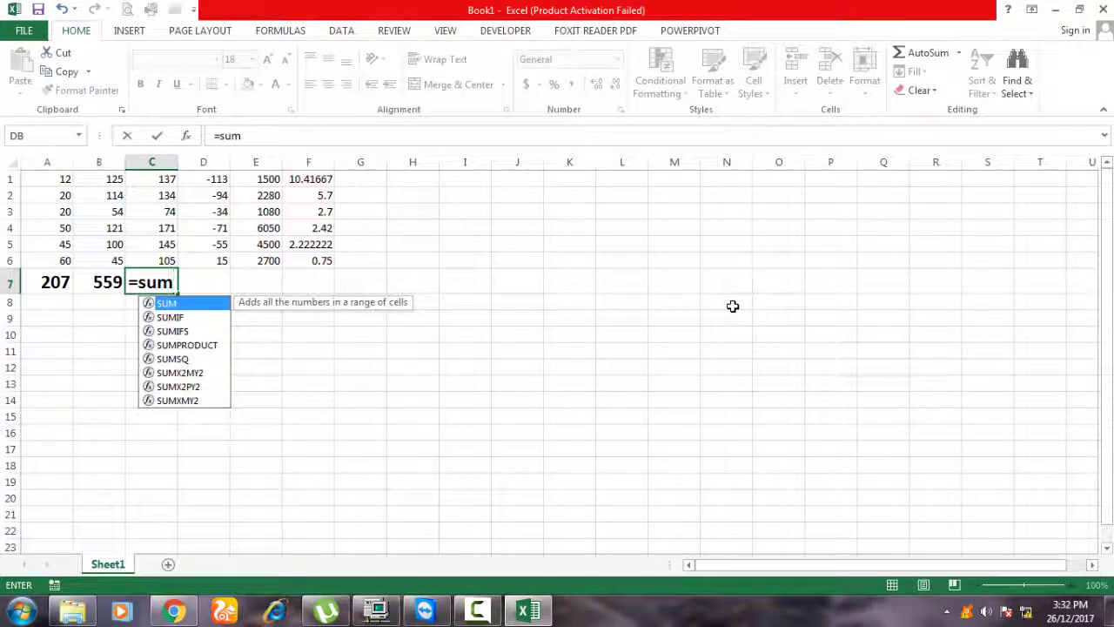
type("(")
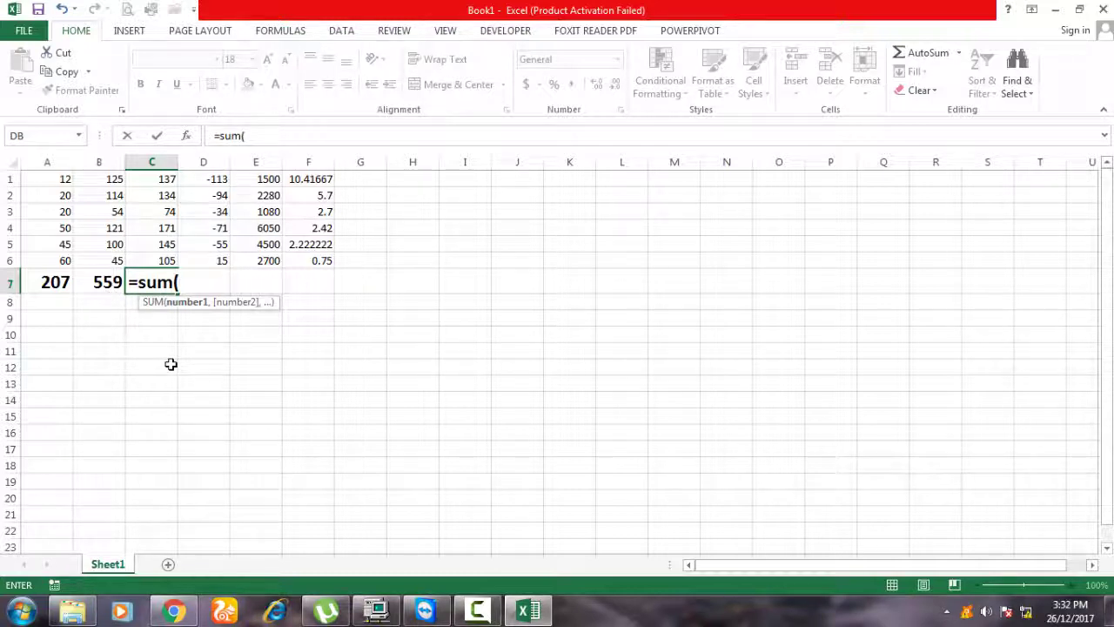
type("a")
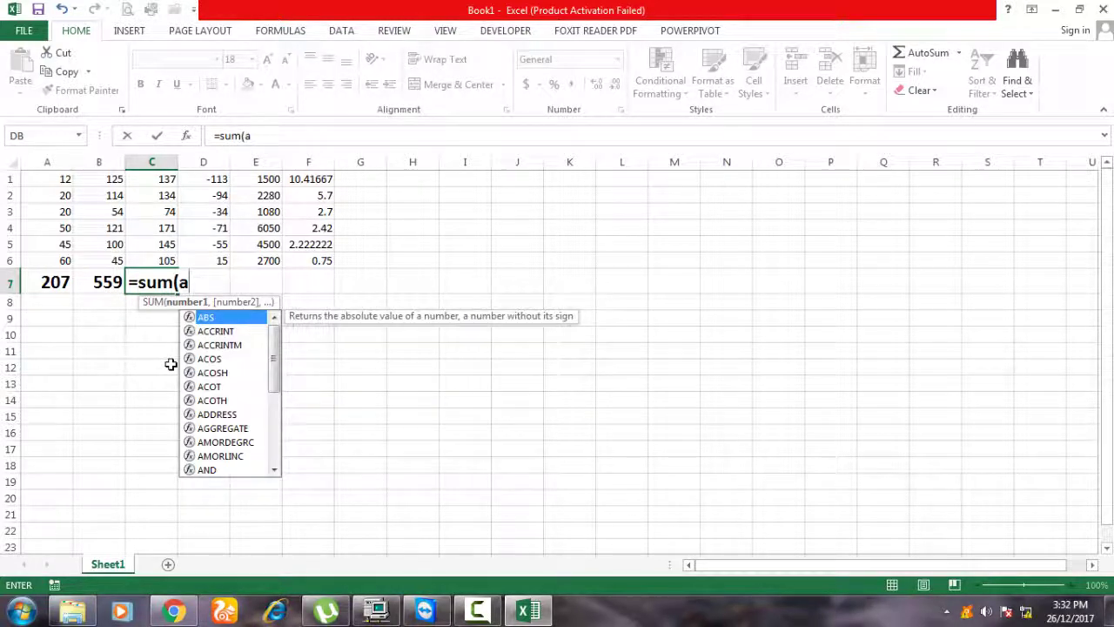
type("7+")
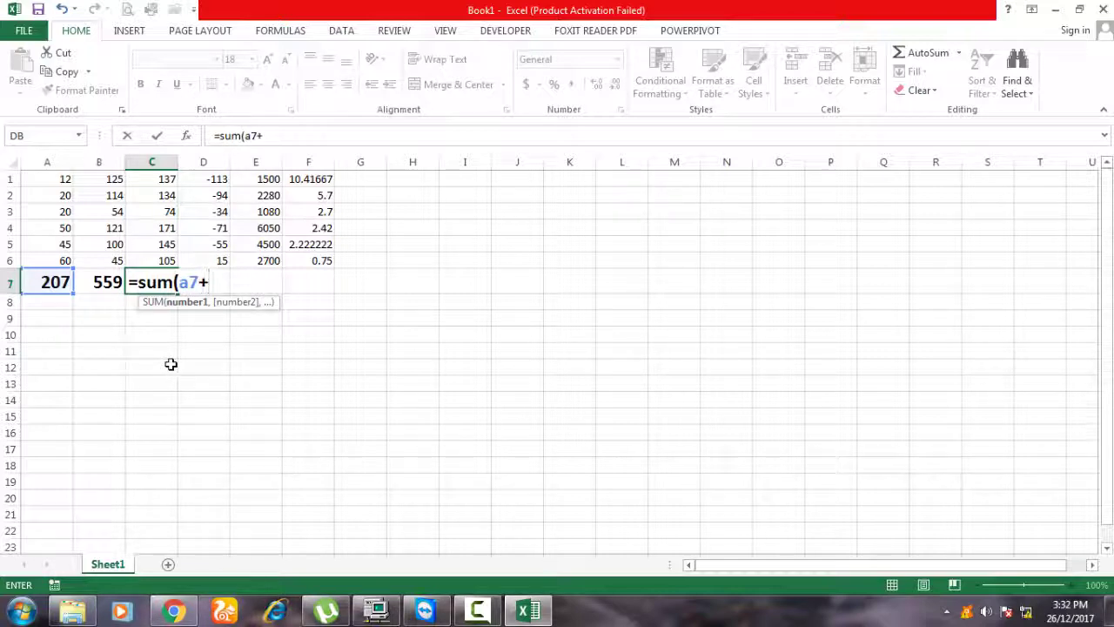
type("b7")
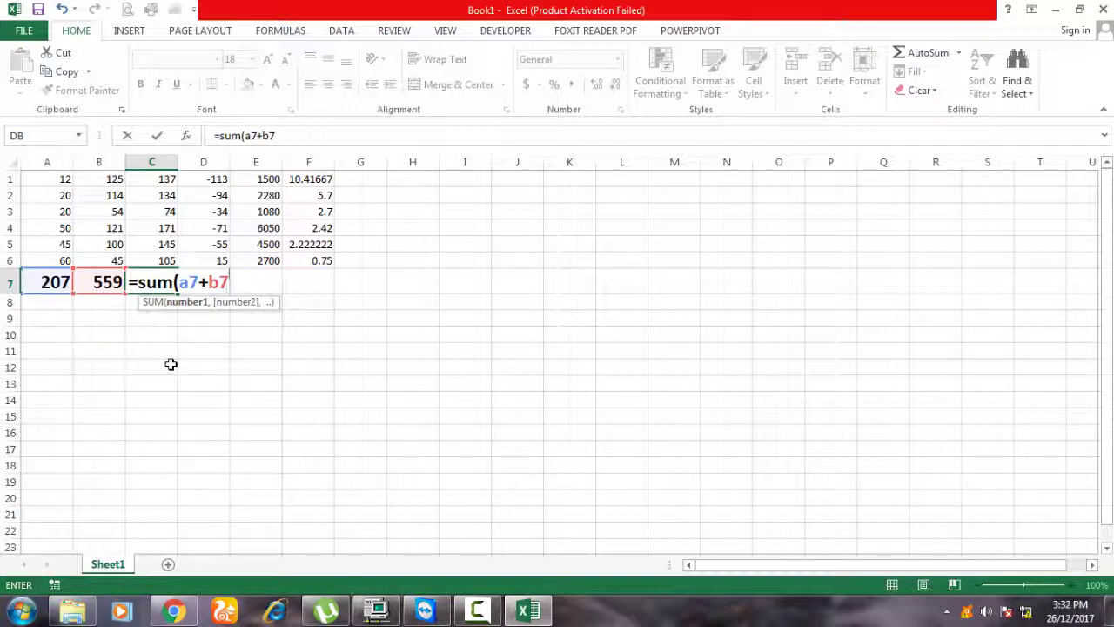
type(")")
key("Return")
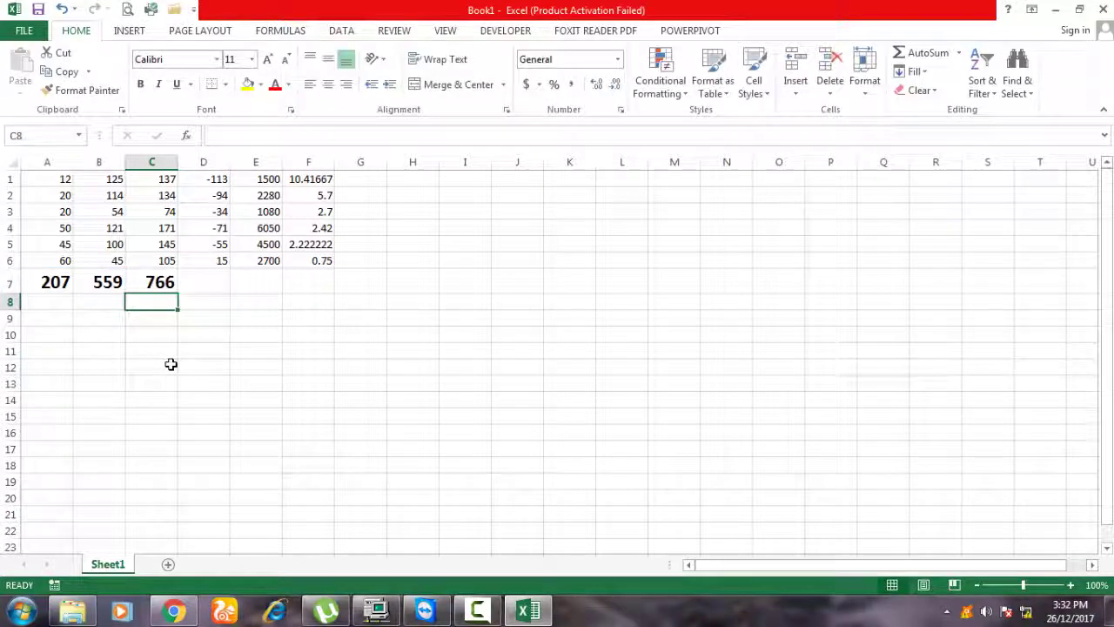
key("Up")
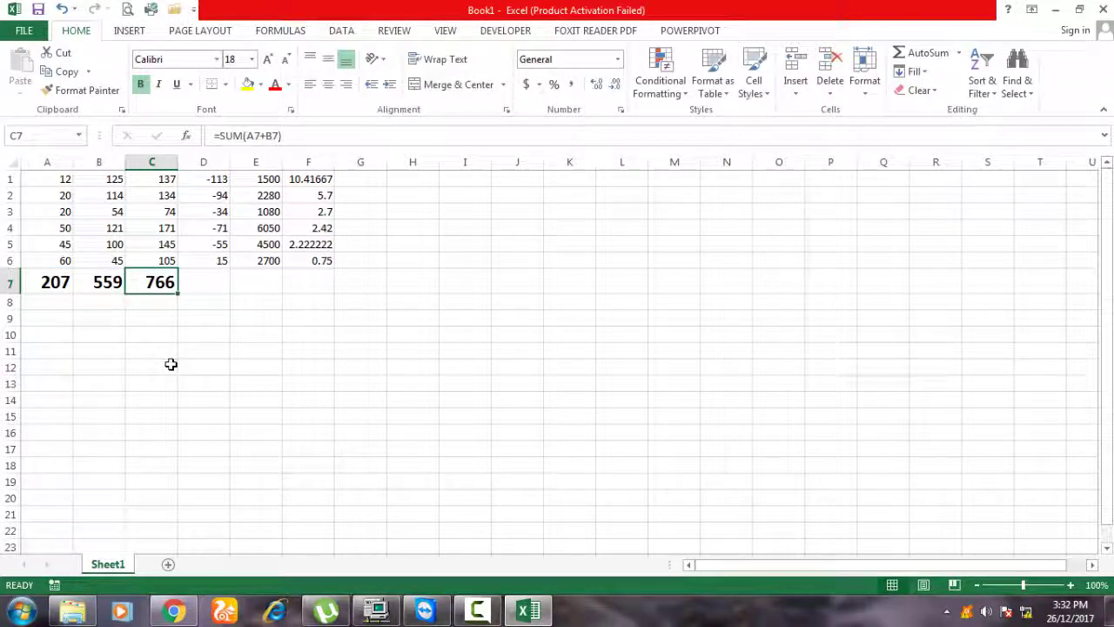
key("Down")
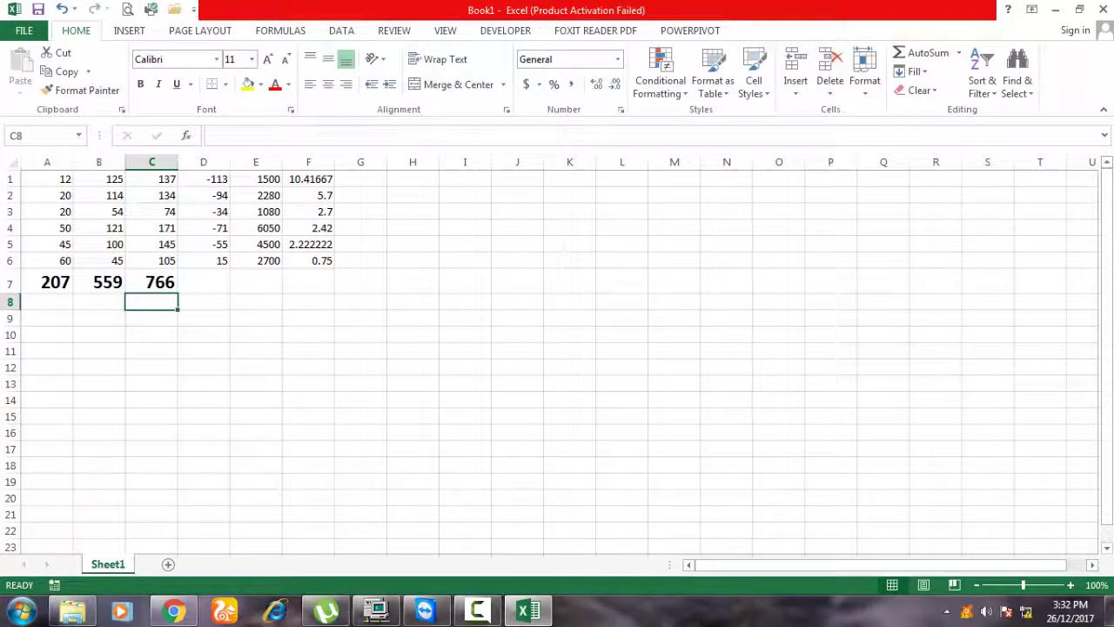
Enter a formula adding A7 and B7 in C8, also showing 766
type("+")
key("Left")
key("Left")
key("Up")
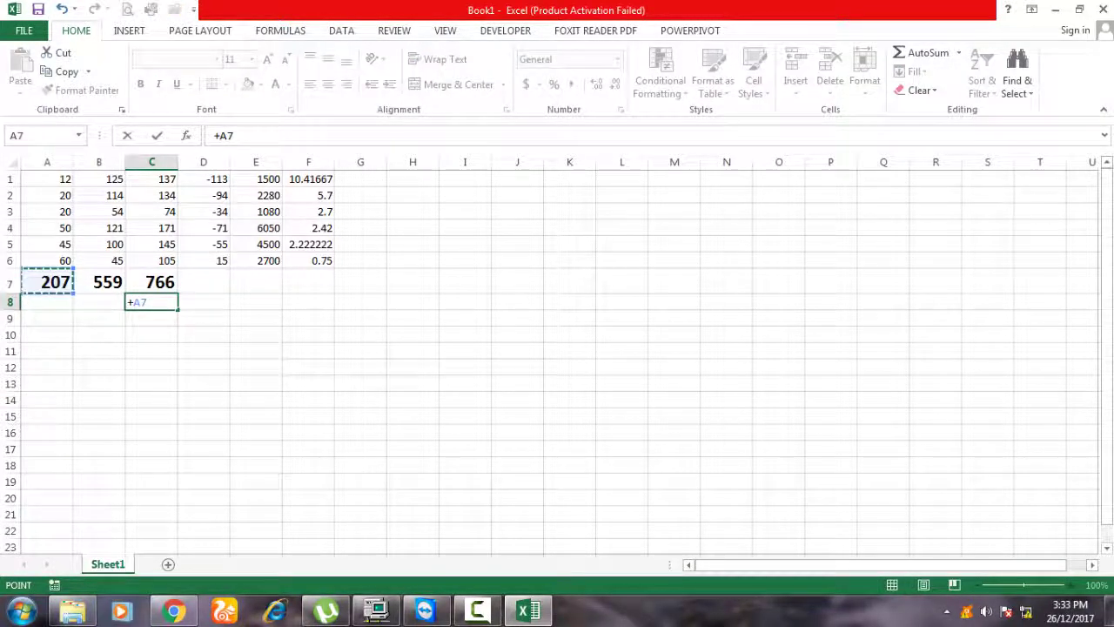
type("+")
key("Left")
key("Left")
key("Up")
key("Right")
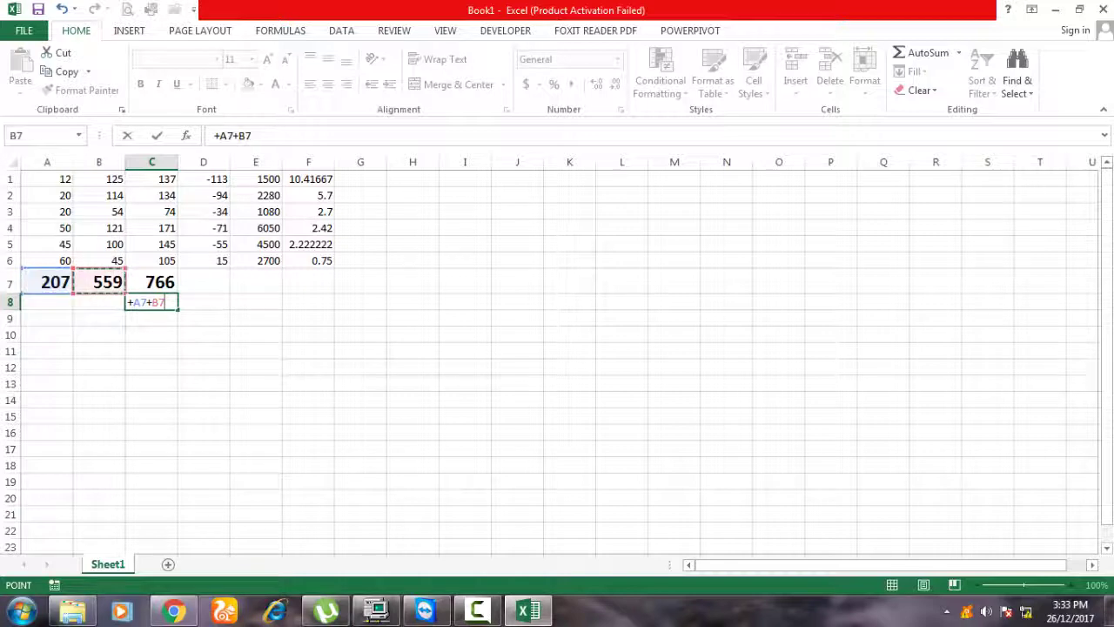
key("Return")
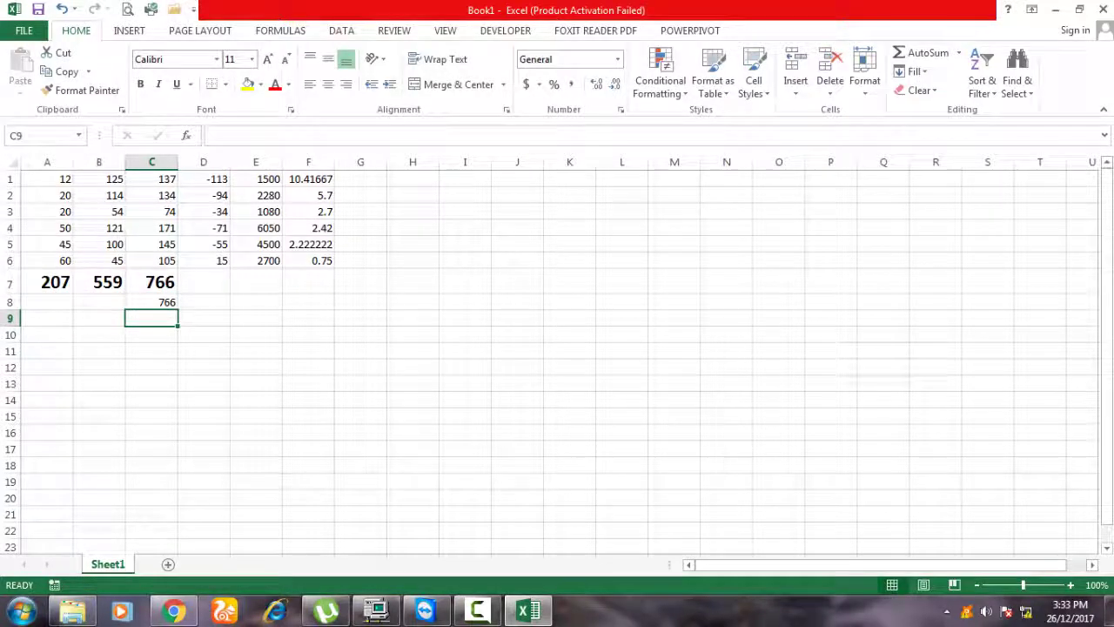
key("Up")
key("Up")
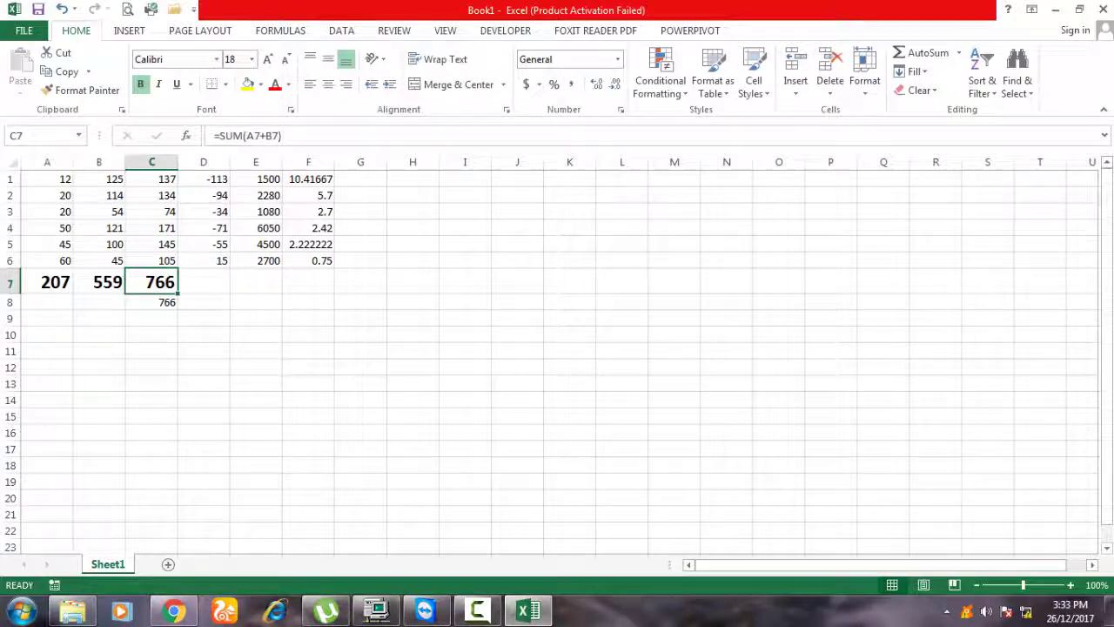
Build a first subtraction formula in D7 from the row 7 totals
left_click(203, 281)
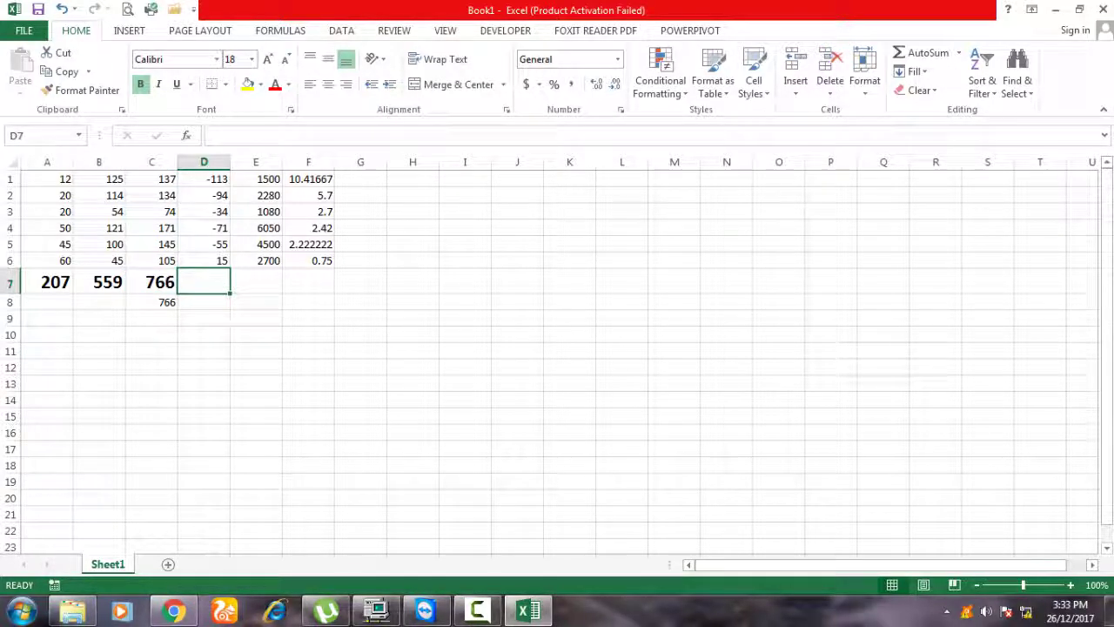
type("+")
key("Left")
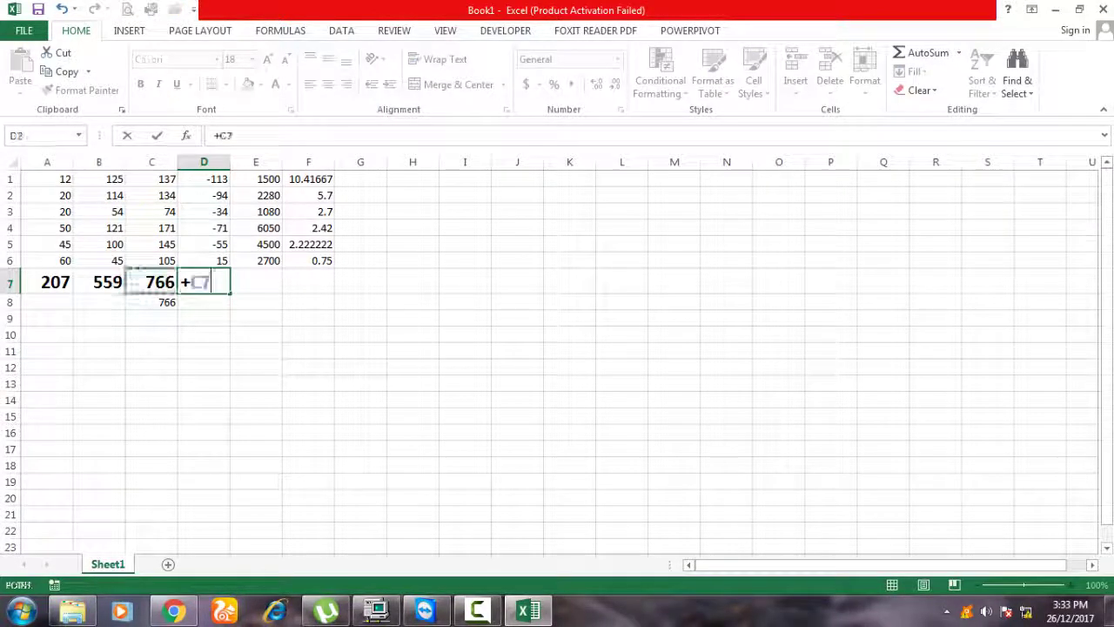
key("Left")
key("Left")
type("-")
key("Left")
key("Left")
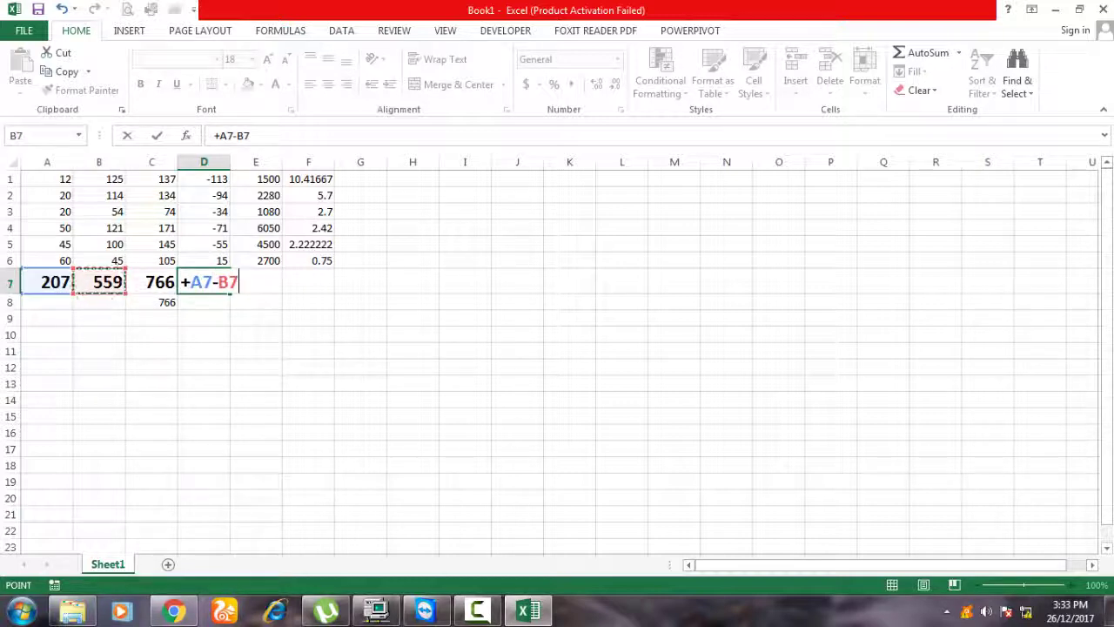
key("Return")
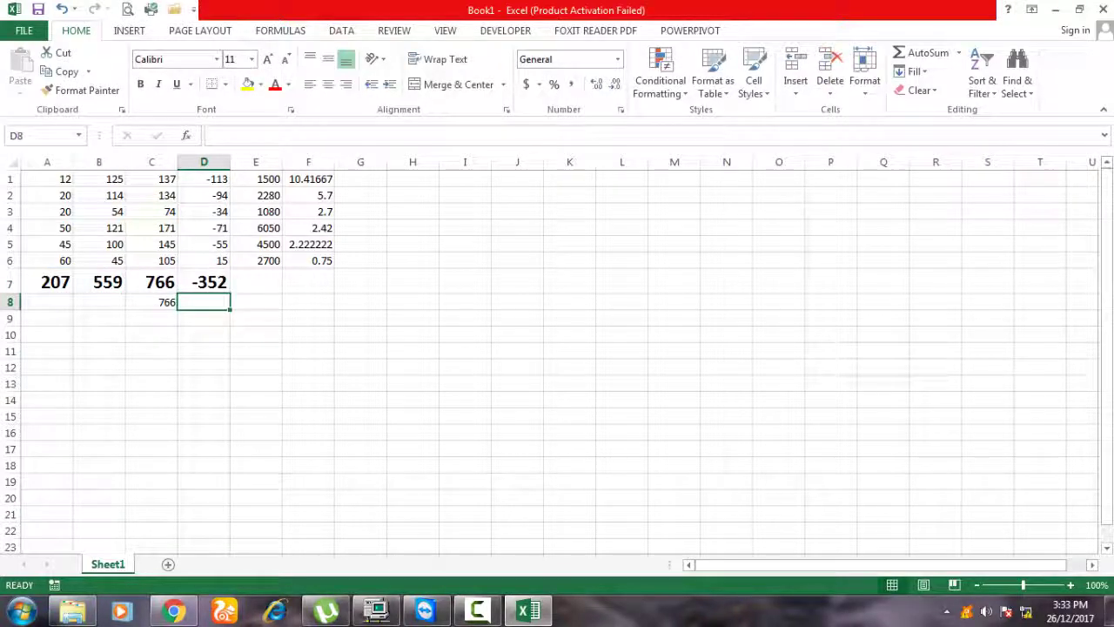
Redo D7 as B7 minus A7, showing 352
key("Up")
key("F2")
key("Escape")
type("+")
key("Left")
key("Left")
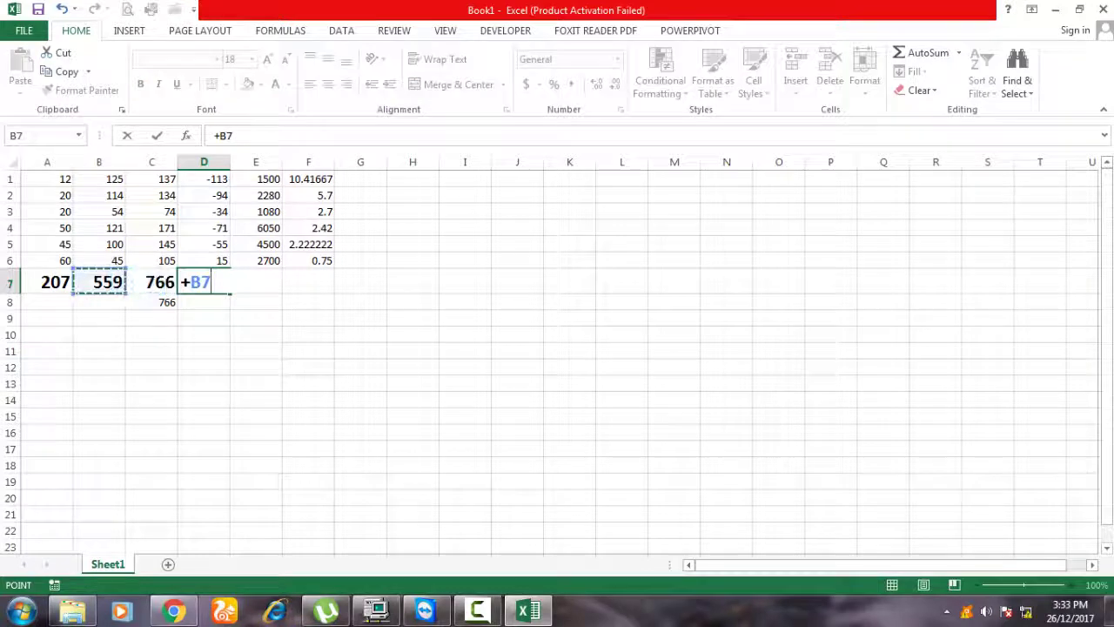
type("-")
key("Left")
key("Left")
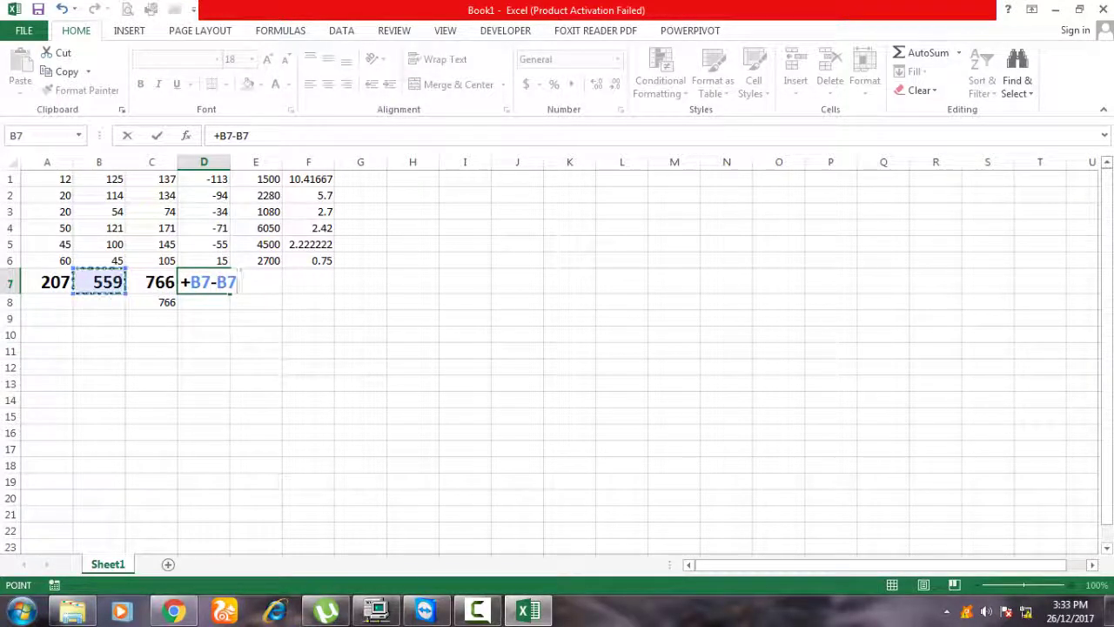
key("Left")
key("Return")
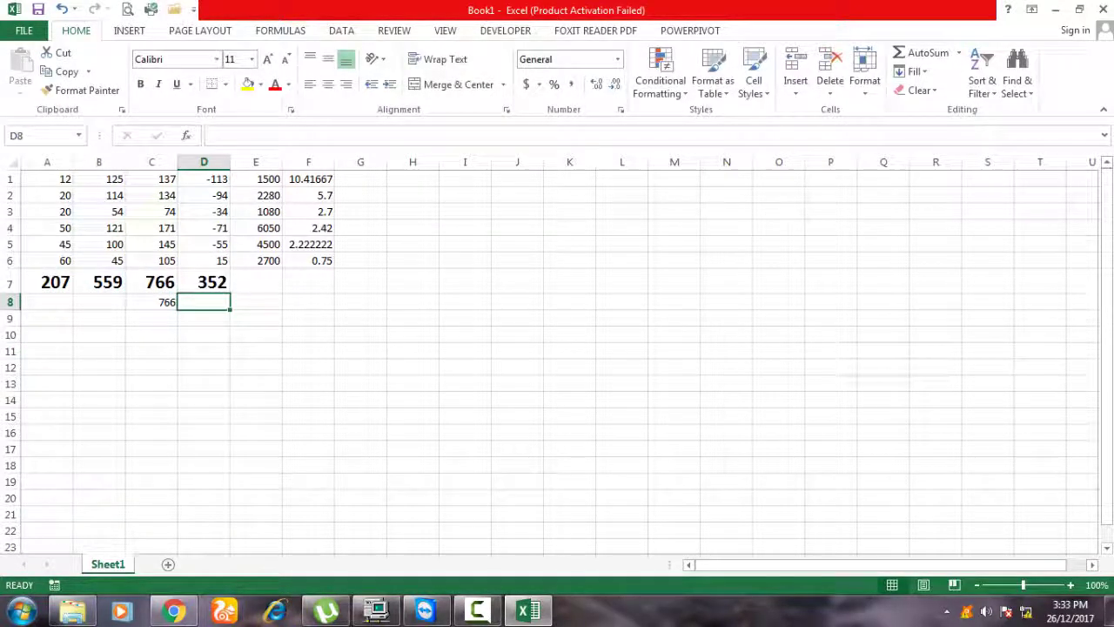
key("Up")
key("Right")
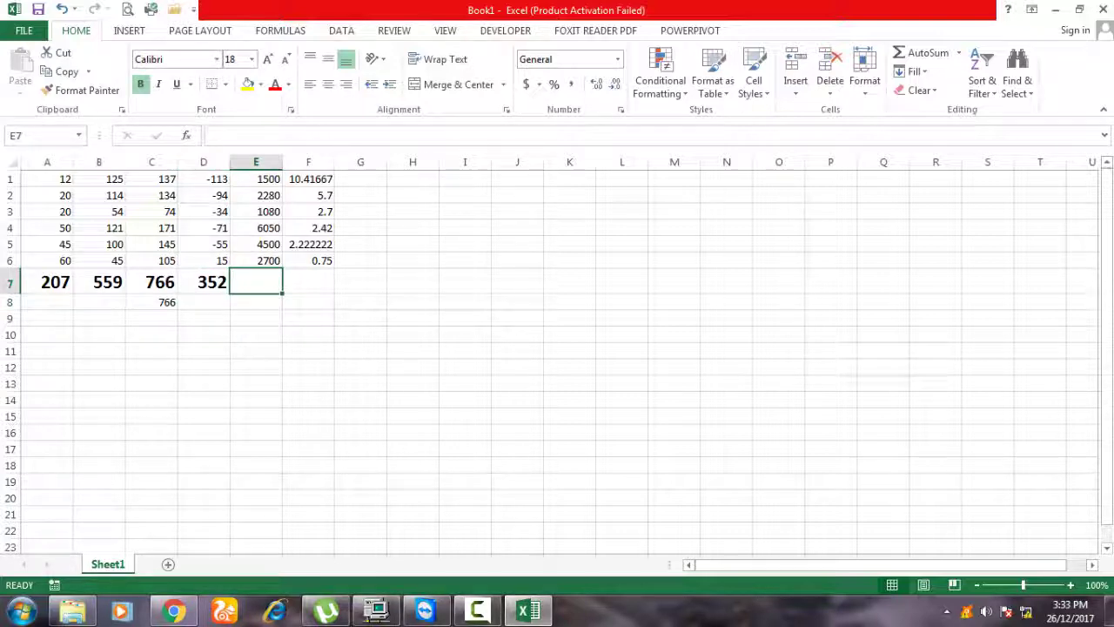
Enter =+B7*A7 in E7, showing the product 115713
type("+")
key("Left")
key("Left")
key("Left")
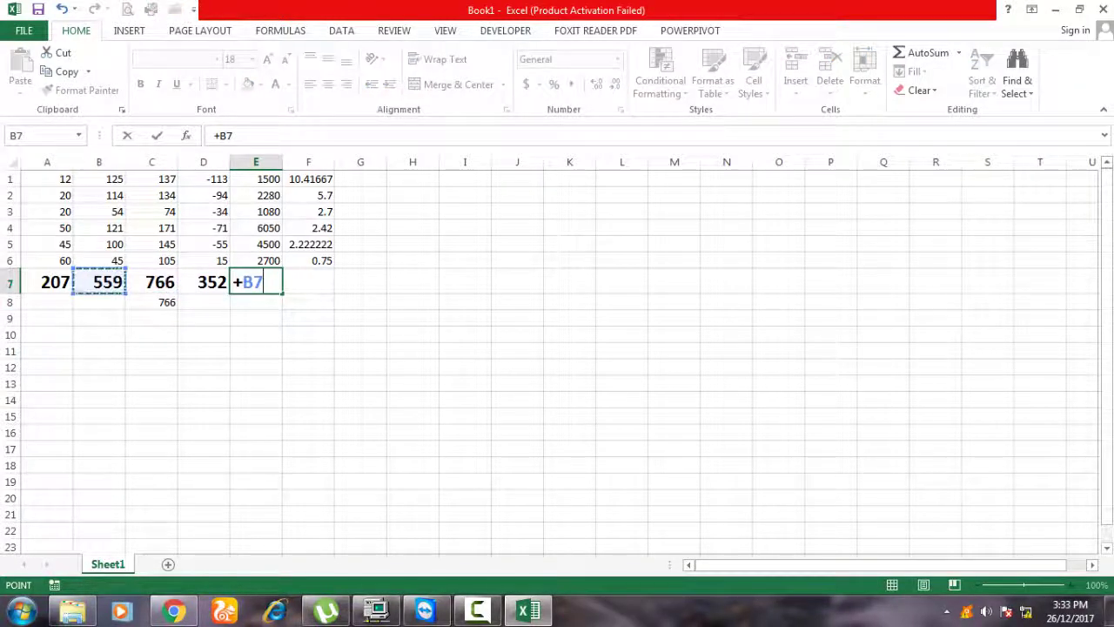
type("*")
key("Left")
key("Left")
key("Left")
key("Left")
key("Return")
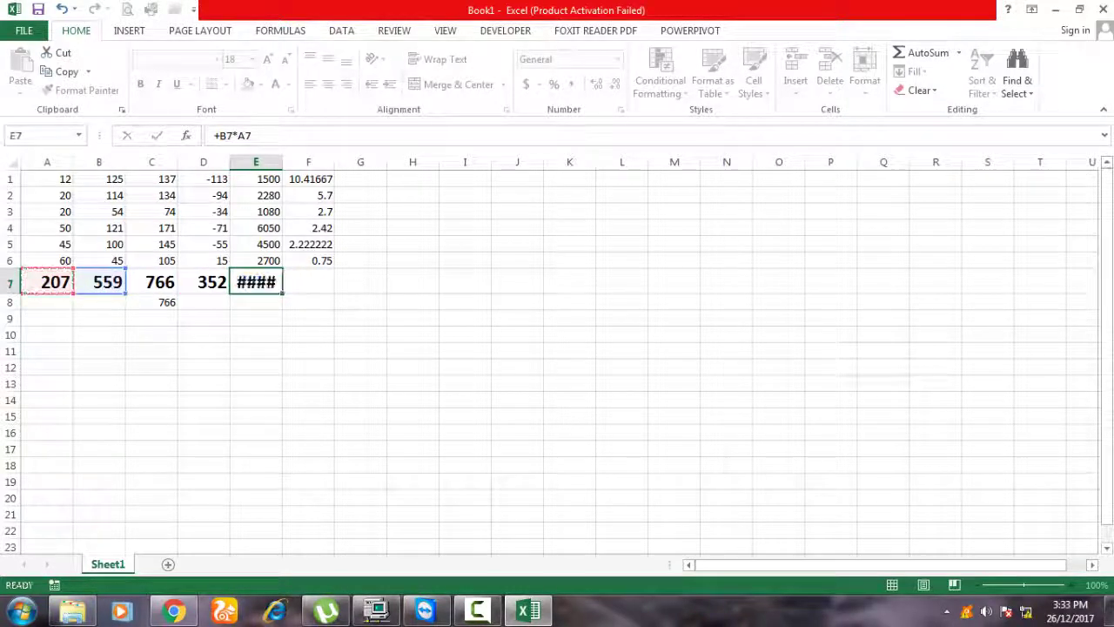
key("Up")
key("Right")
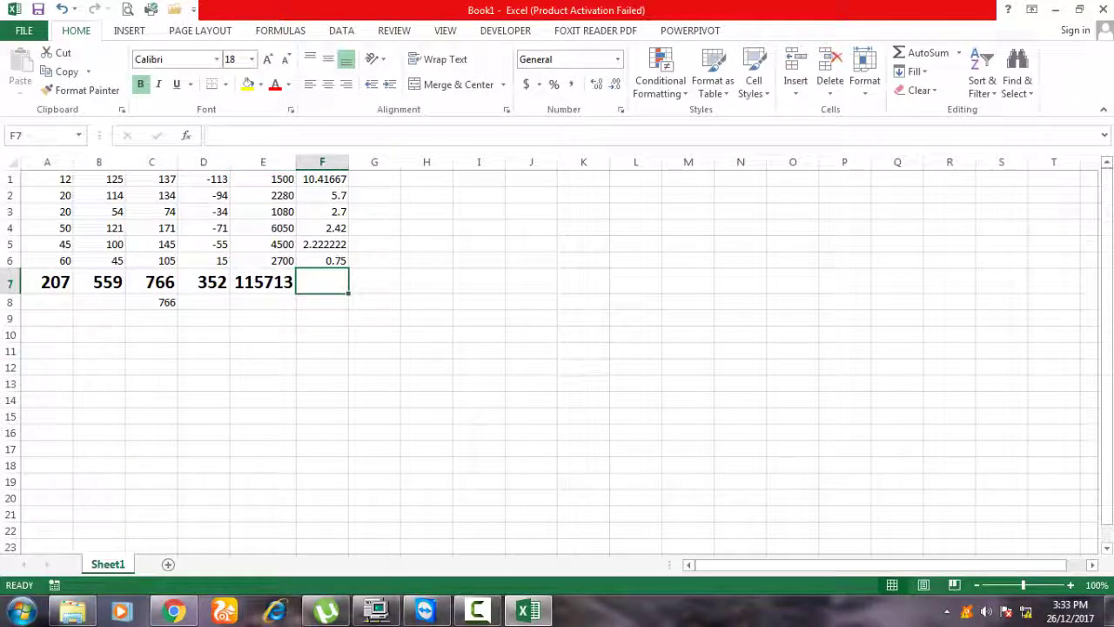
Enter =+B7/A7 in F7, showing the quotient 2.7
type("+")
key("Left")
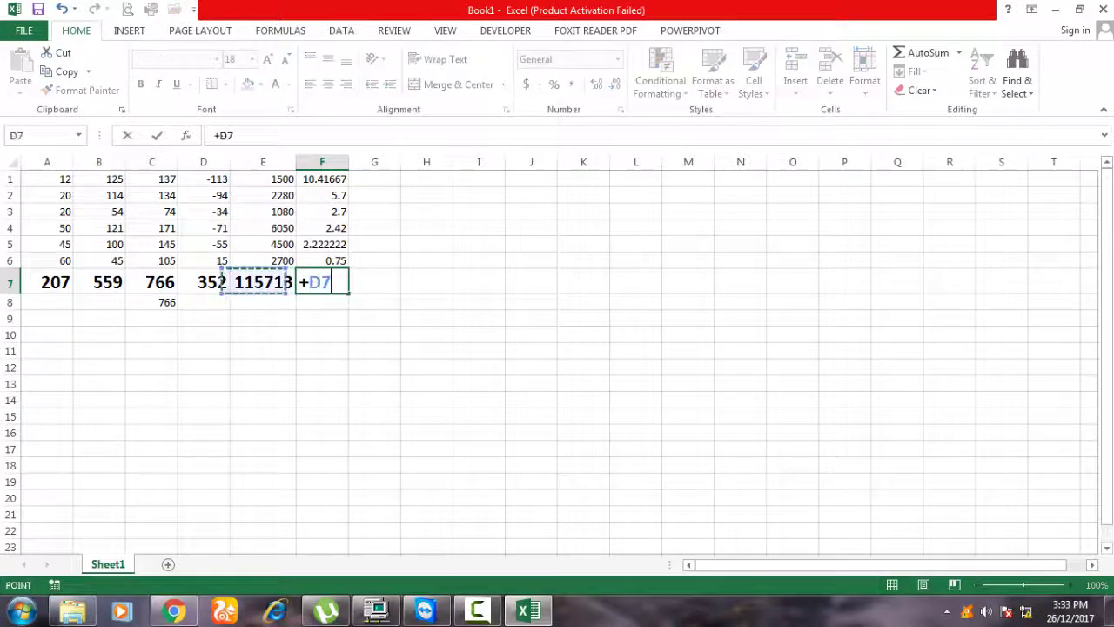
key("Left")
key("Left")
type("/")
key("Left")
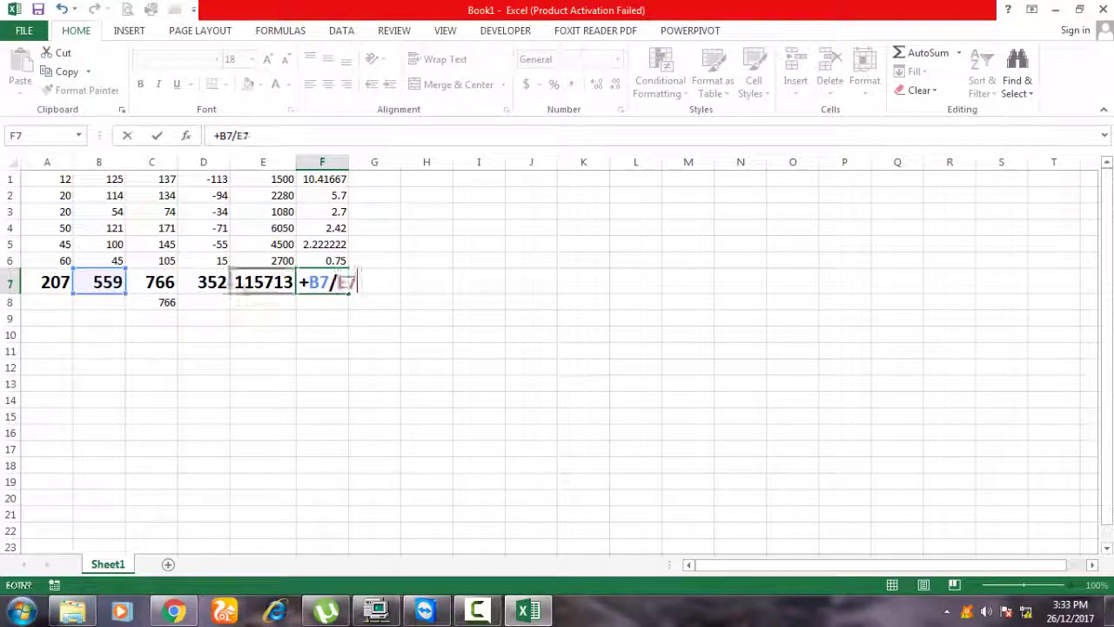
key("Left")
key("Left")
key("Left")
key("Left")
key("Return")
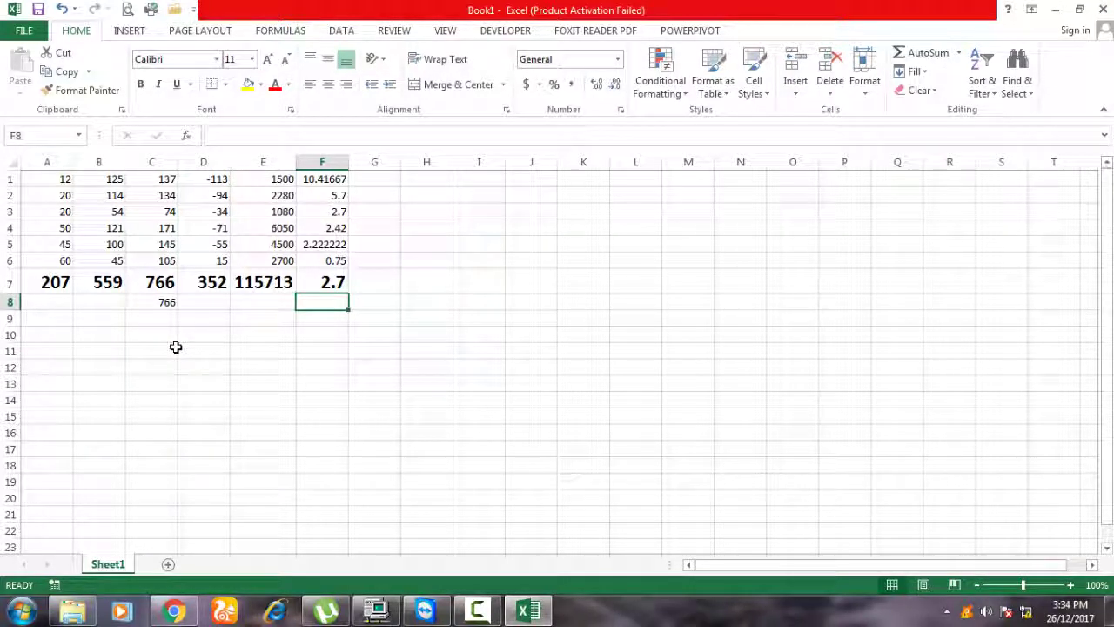
AutoSum the column A values into A8
left_click(96, 302)
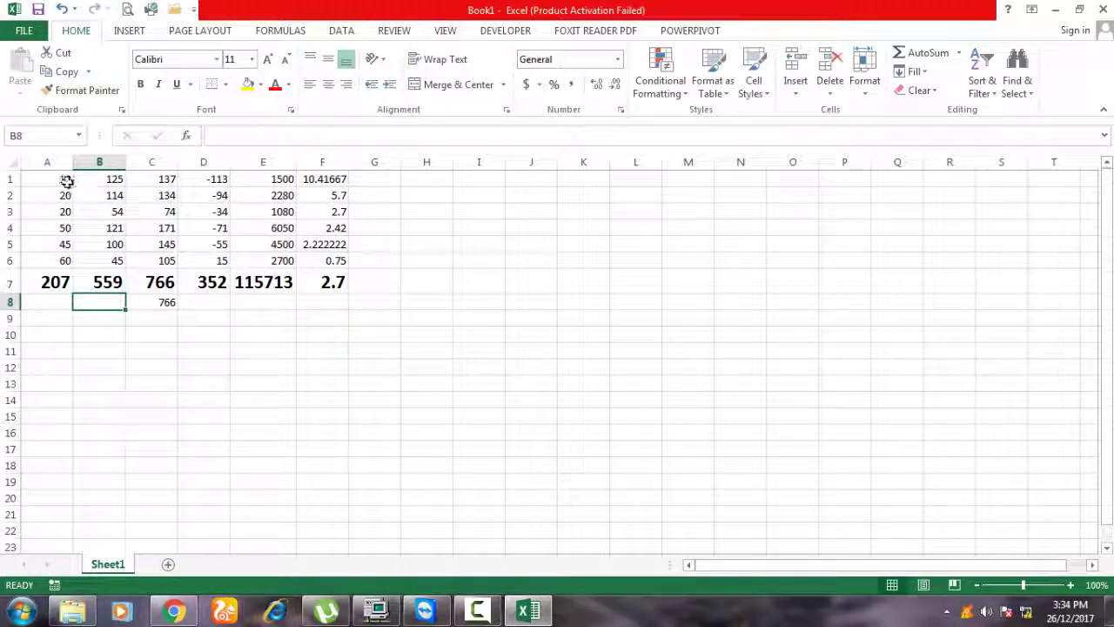
left_click_drag(67, 179, 61, 280)
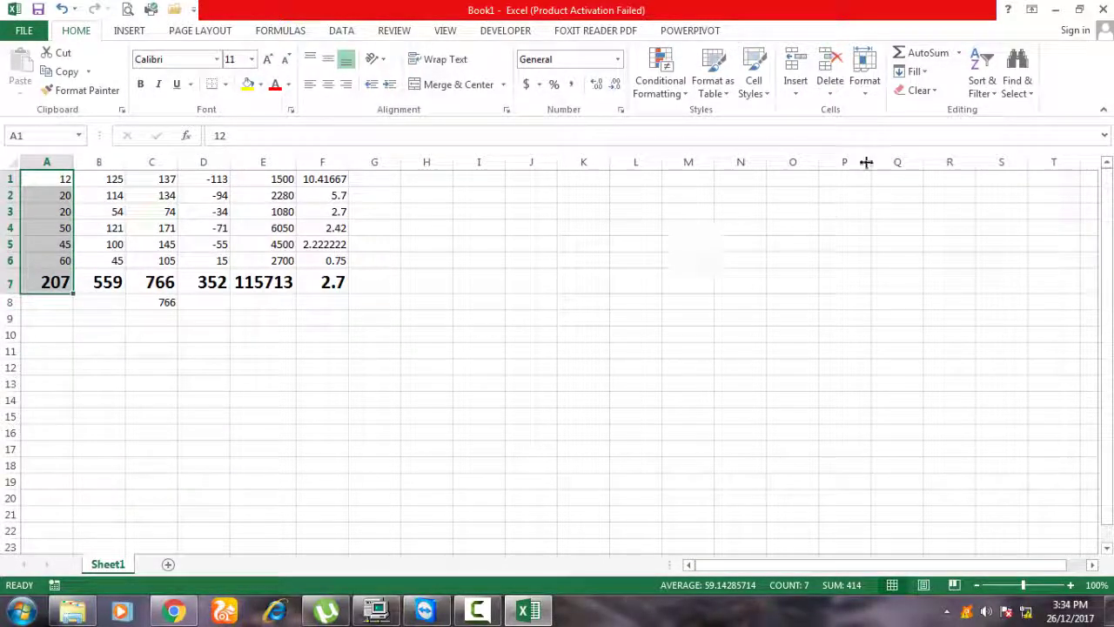
left_click(55, 315)
left_click_drag(52, 180, 53, 302)
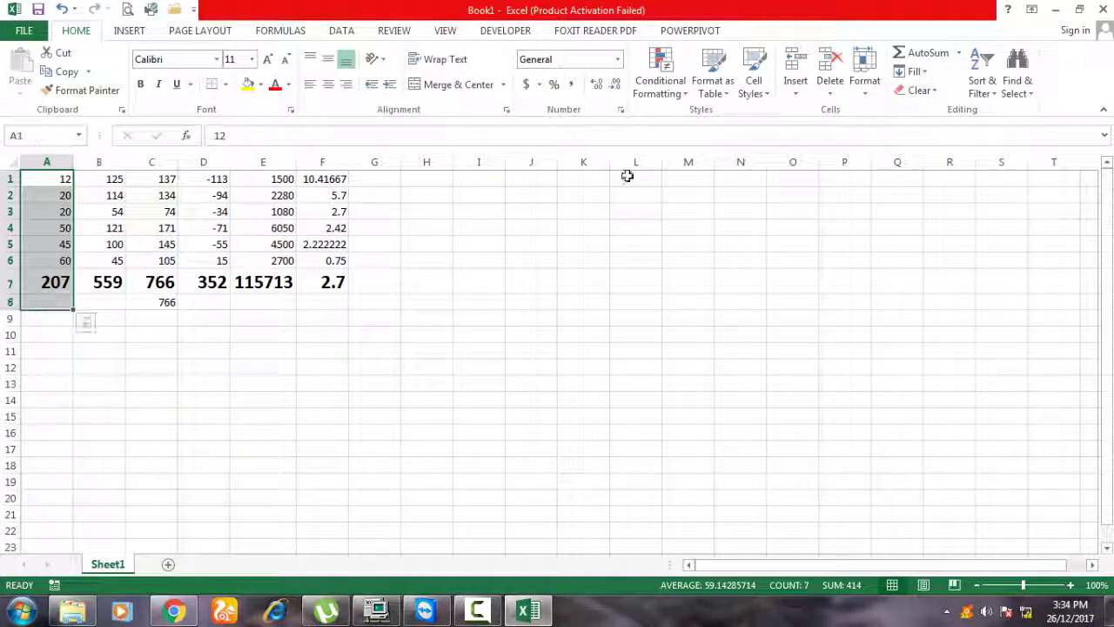
left_click(924, 52)
left_click(414, 324)
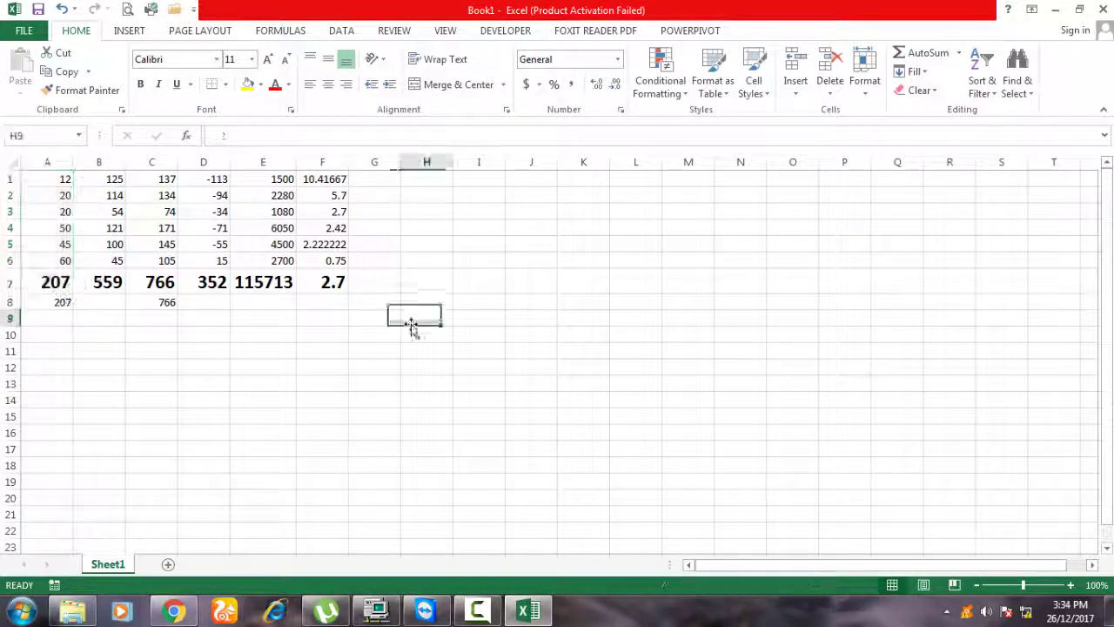
Delete the old bold totals row and AutoSum A1:A6 into A7, showing 207
left_click(13, 281)
key("ctrl+minus")
key("Delete")
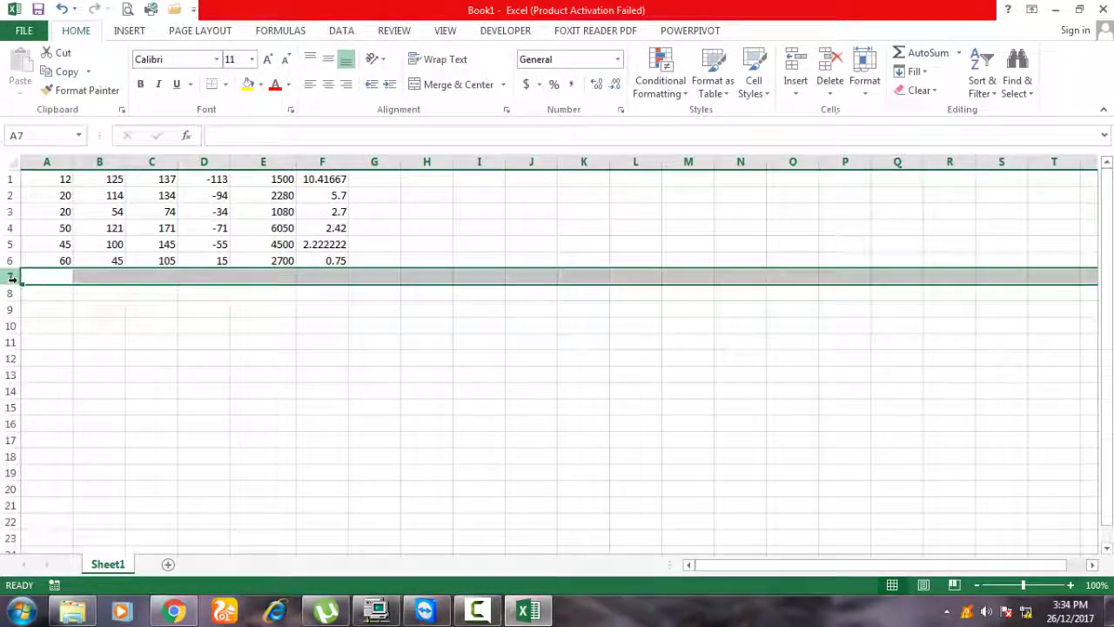
left_click_drag(52, 179, 61, 260)
left_click(923, 52)
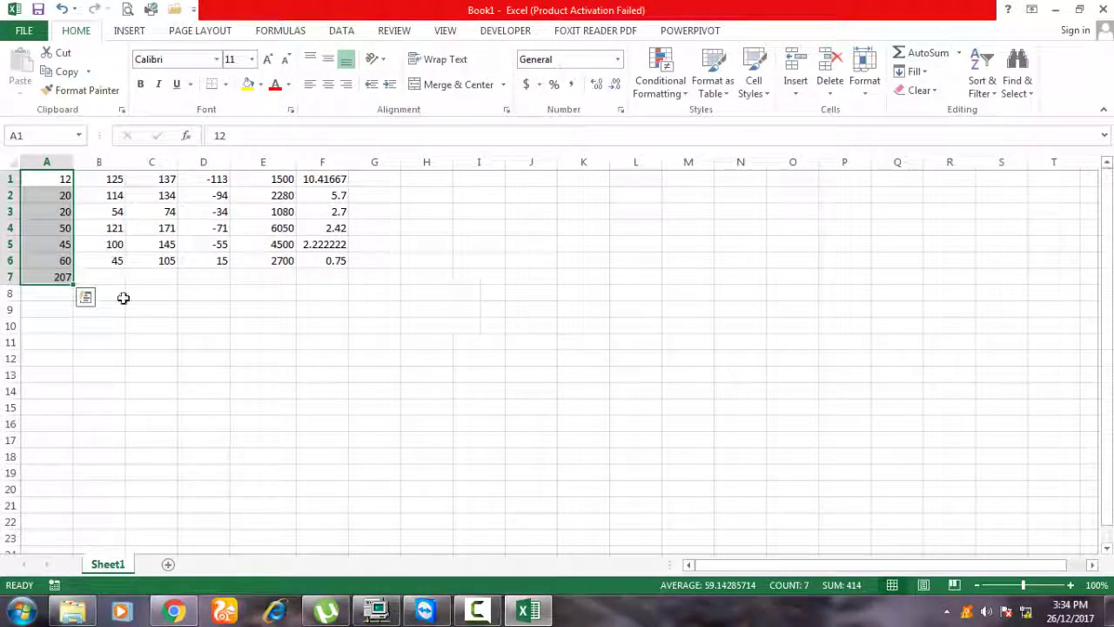
left_click(123, 298)
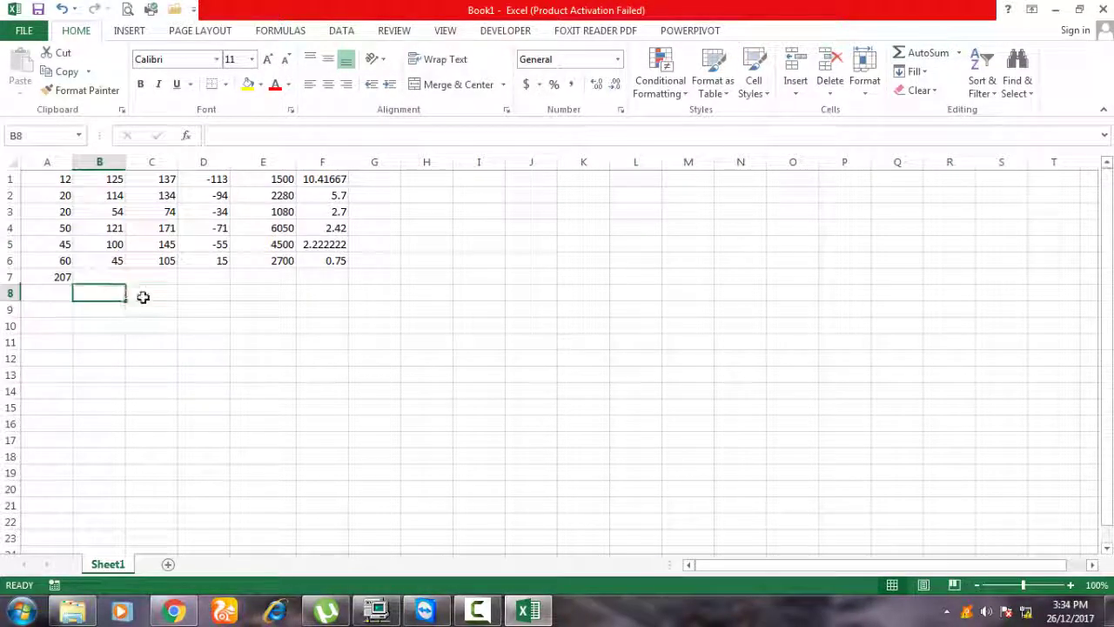
Insert =SUM(B1:B6) in B7 with AutoSum, showing 559
left_click(98, 278)
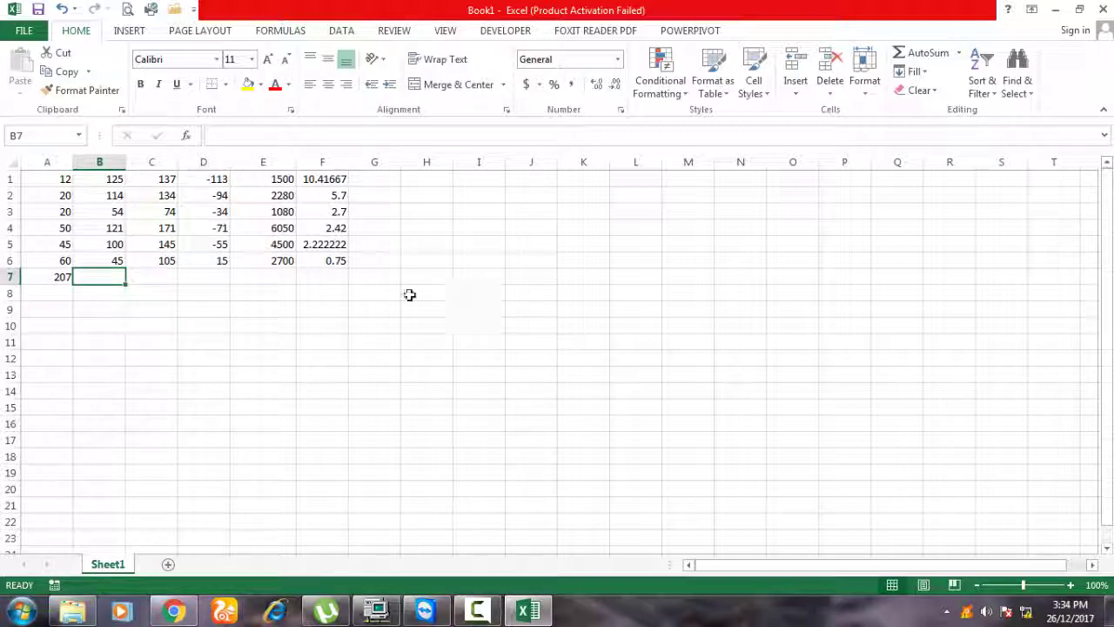
left_click(921, 54)
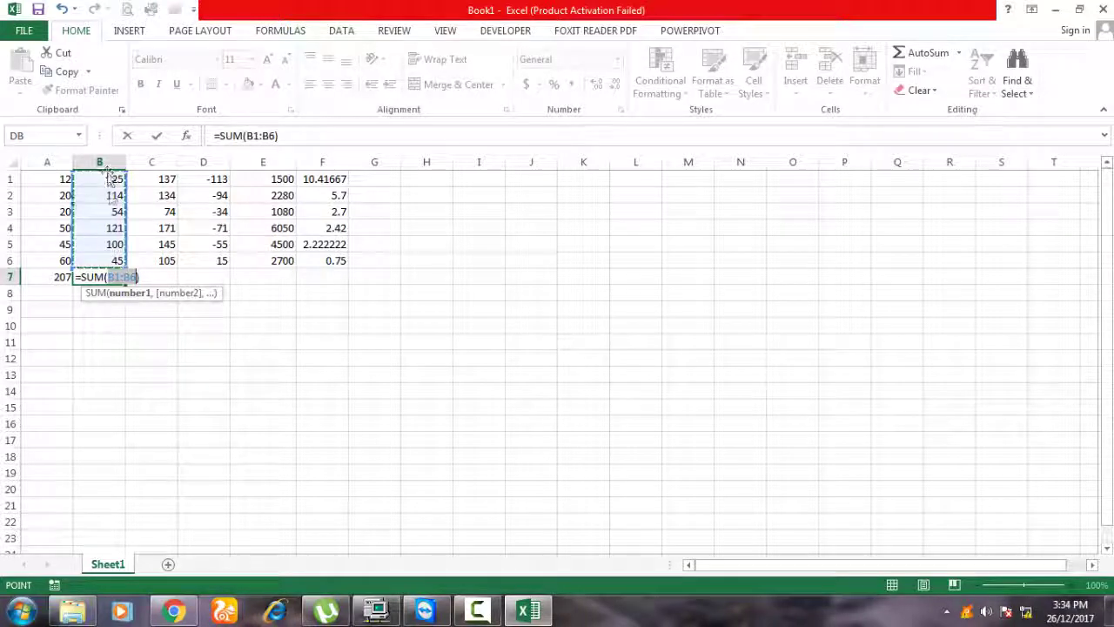
left_click_drag(109, 174, 113, 231)
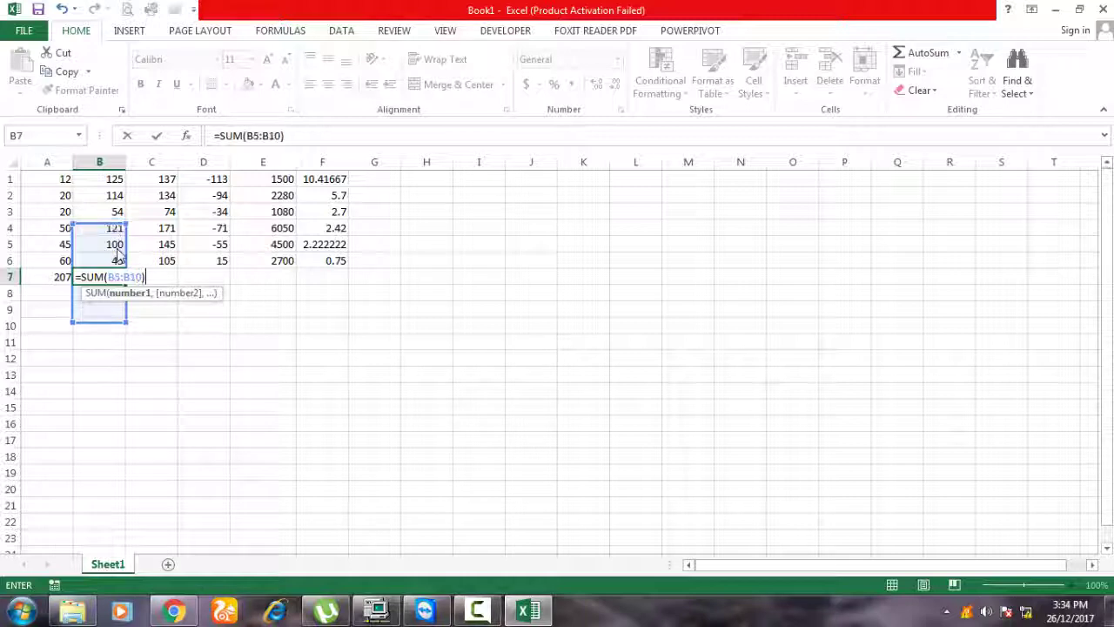
left_click_drag(113, 231, 126, 185)
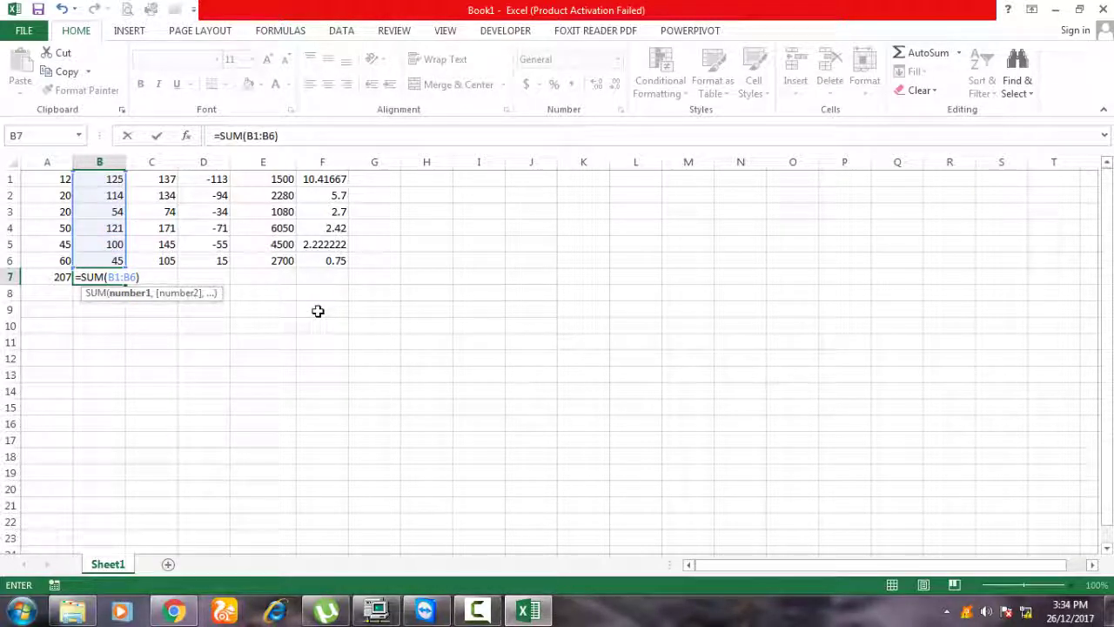
key("Return")
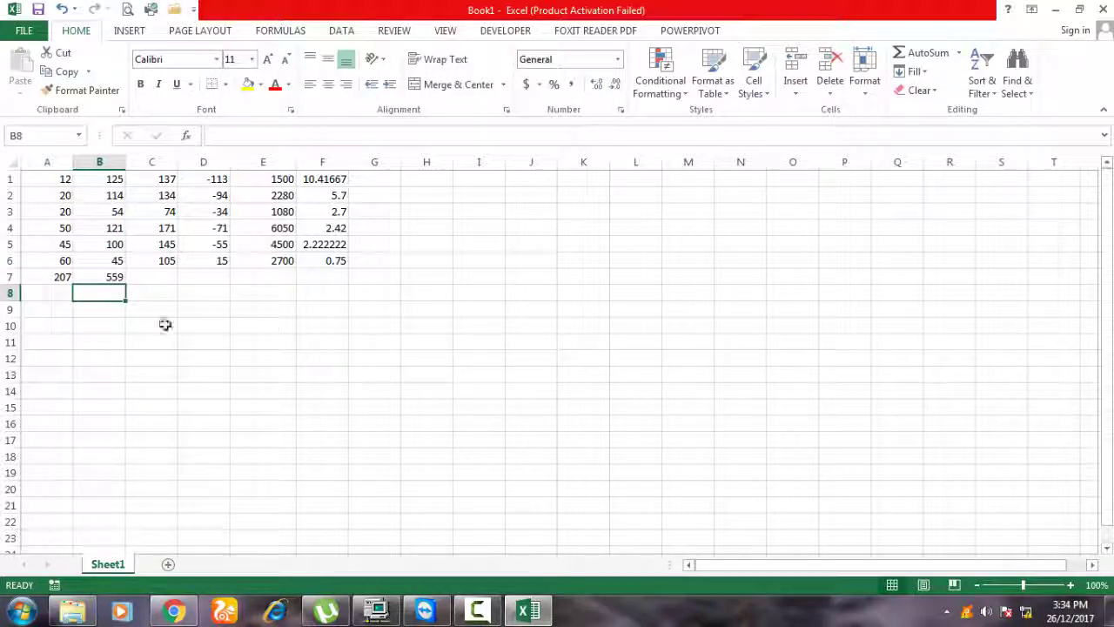
left_click_drag(166, 179, 165, 261)
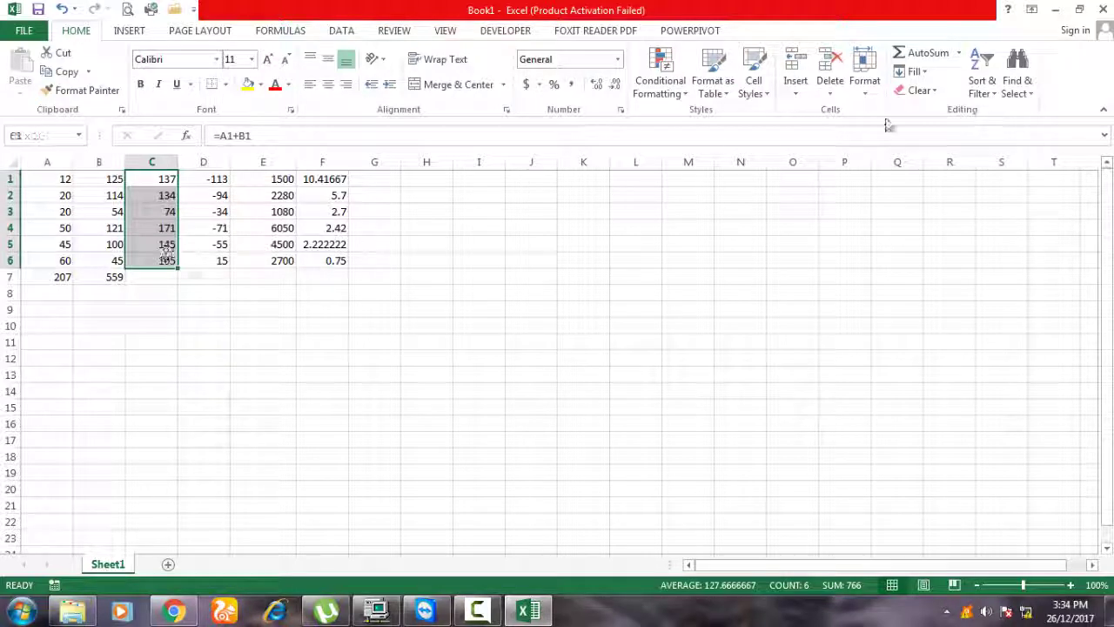
left_click(959, 53)
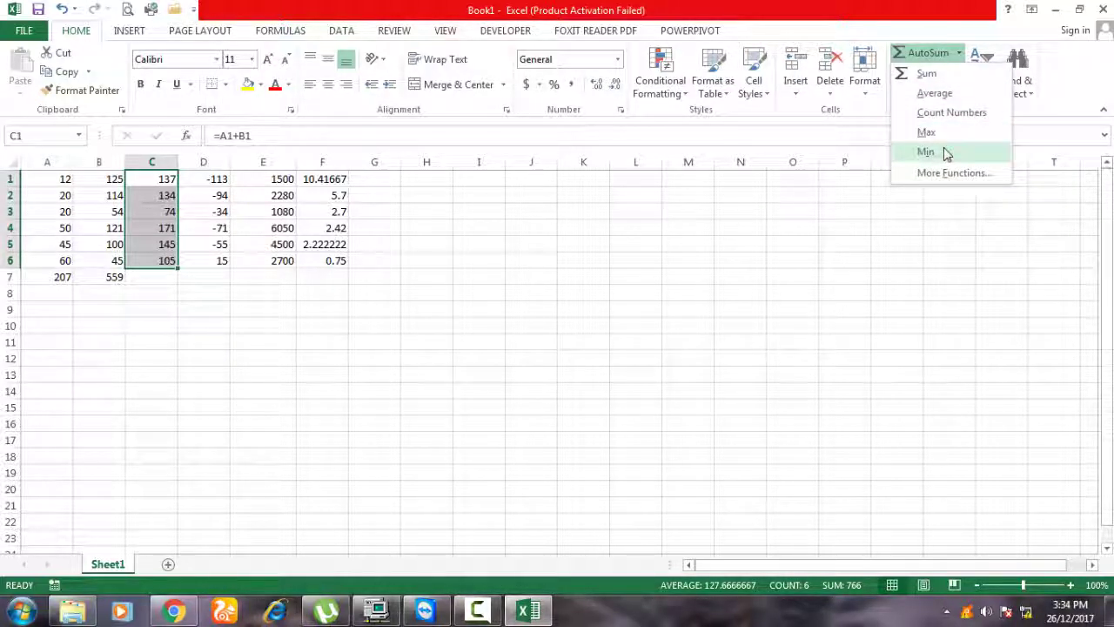
left_click(61, 307)
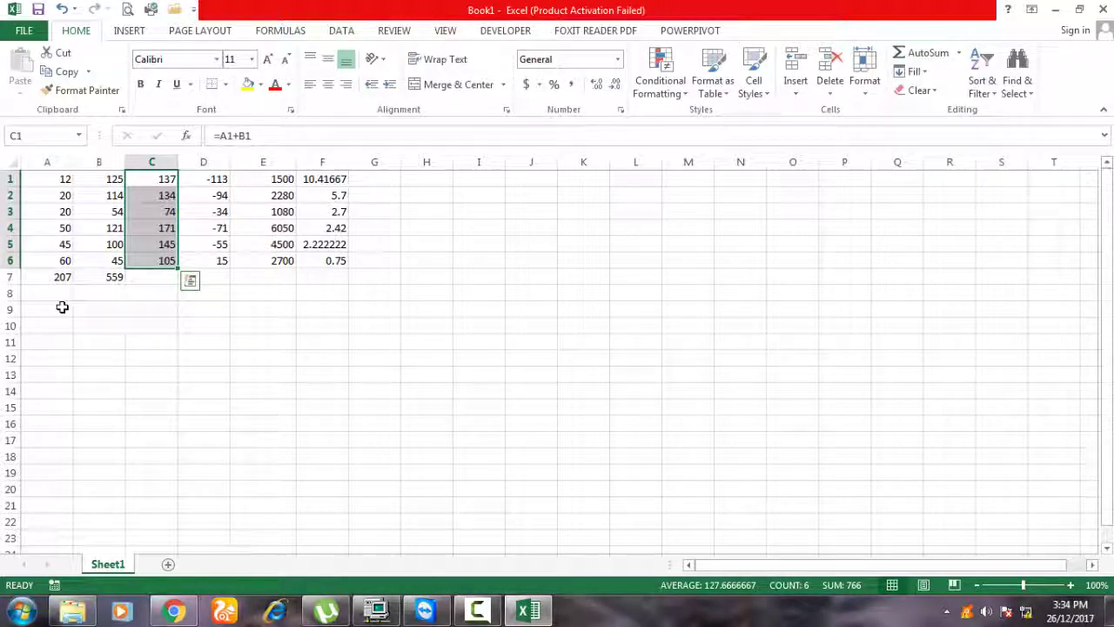
left_click(149, 278)
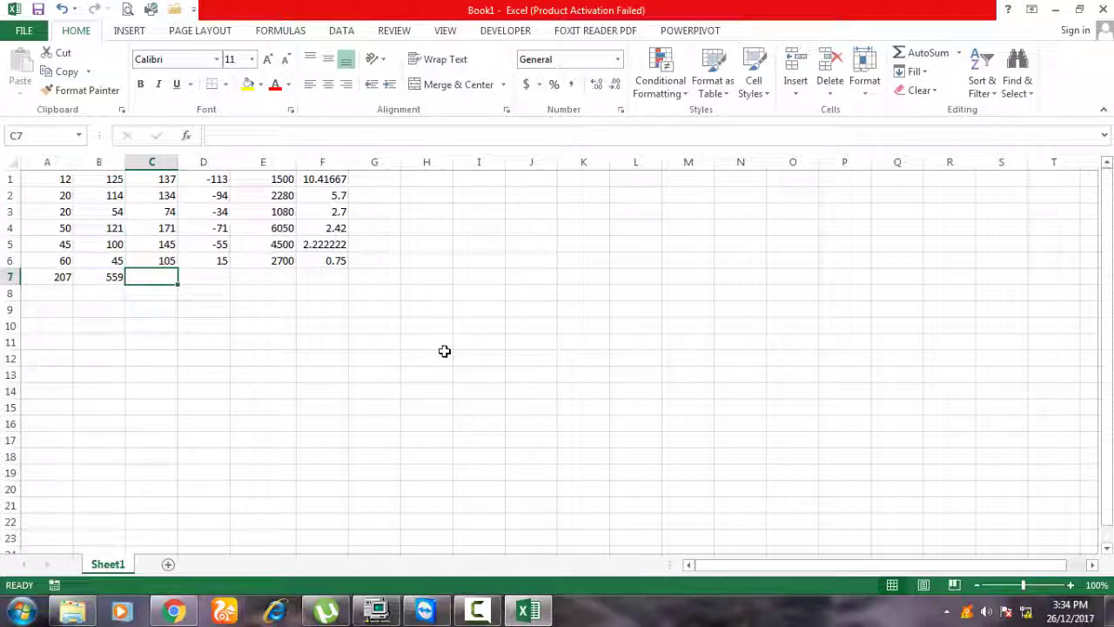